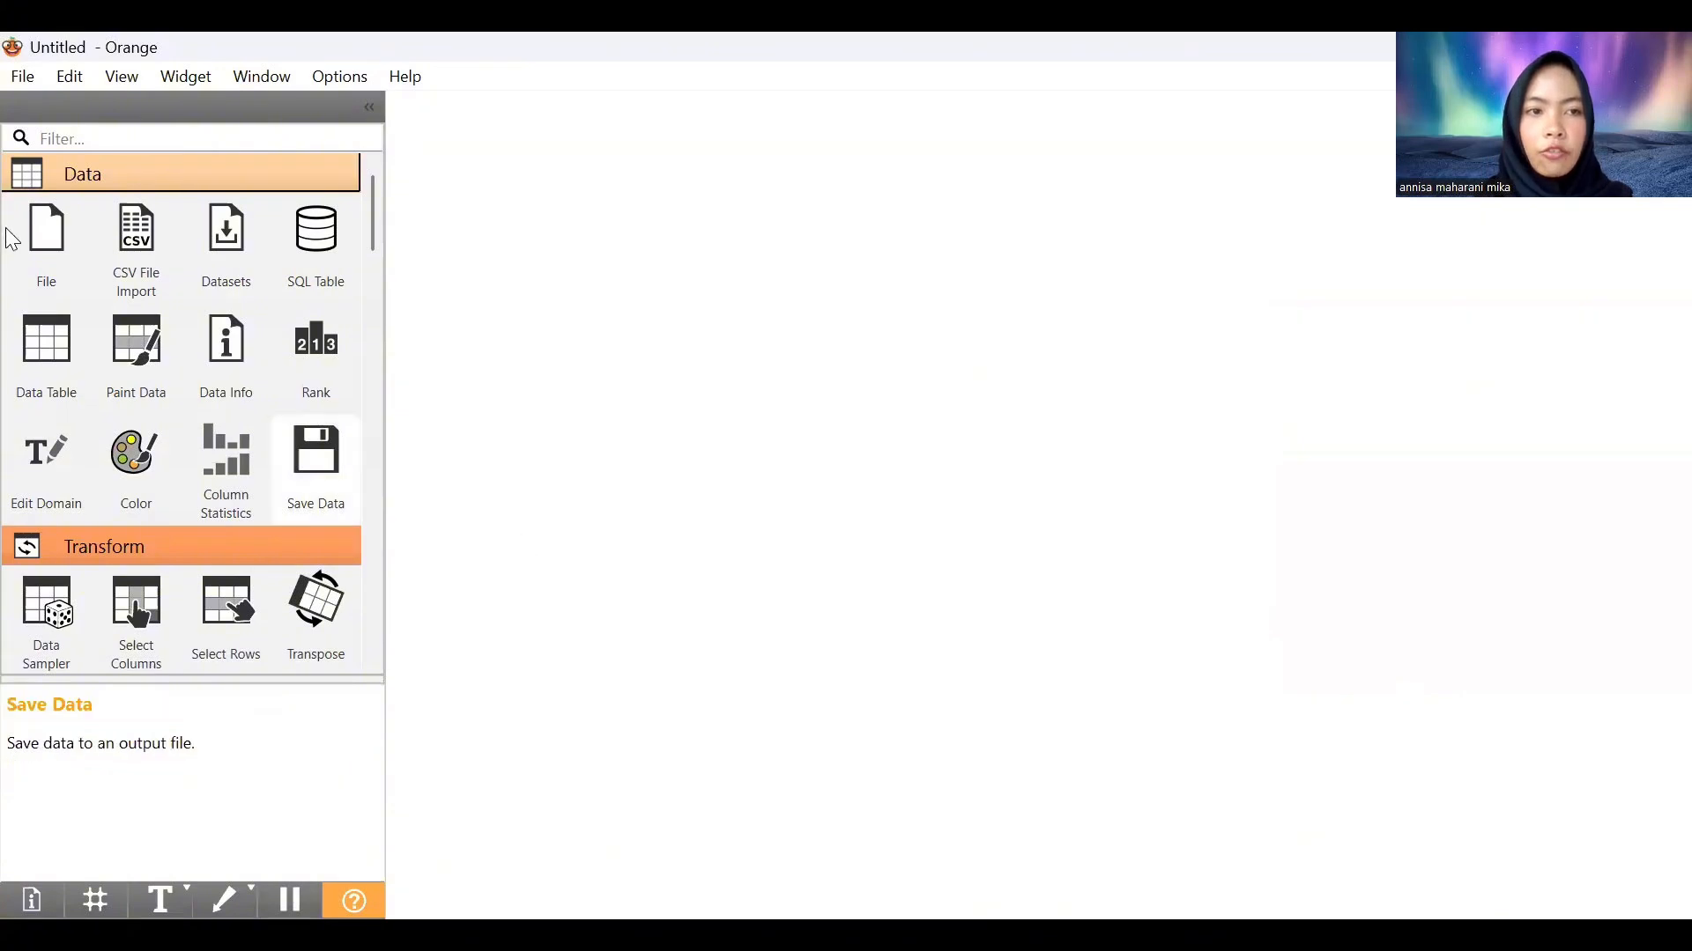
# Add a File widget to the canvas and load missclasification-iris.tab from the pert 6 folder into it
pyautogui.click(40, 236)
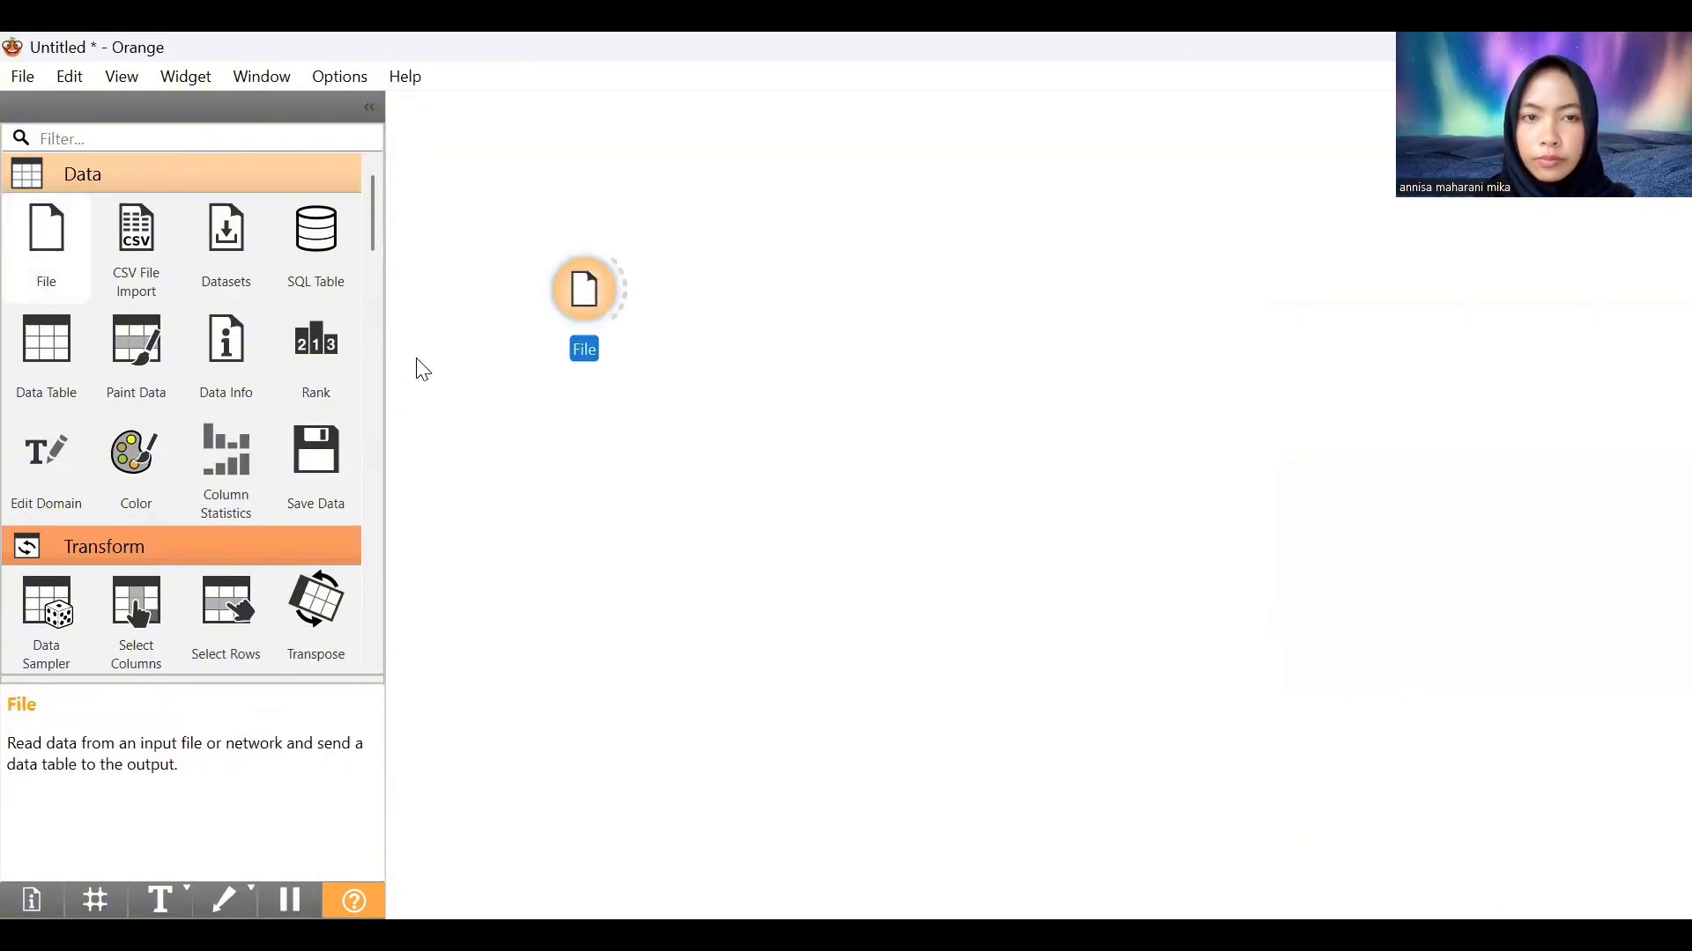
pyautogui.doubleClick(589, 294)
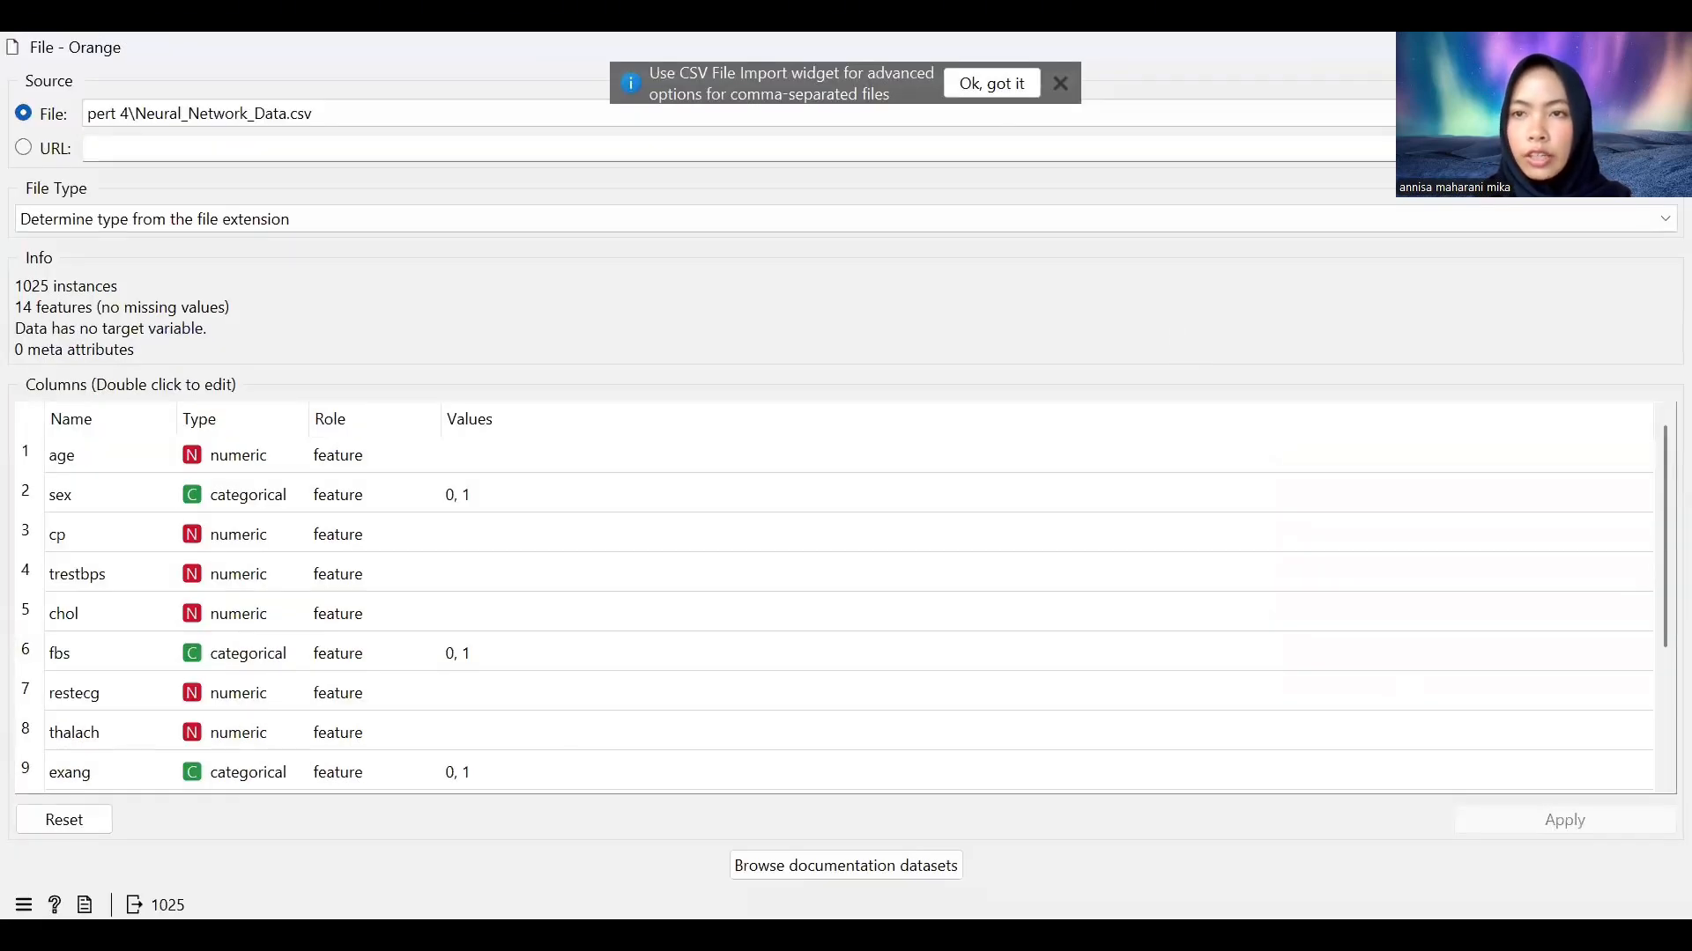
pyautogui.click(1529, 112)
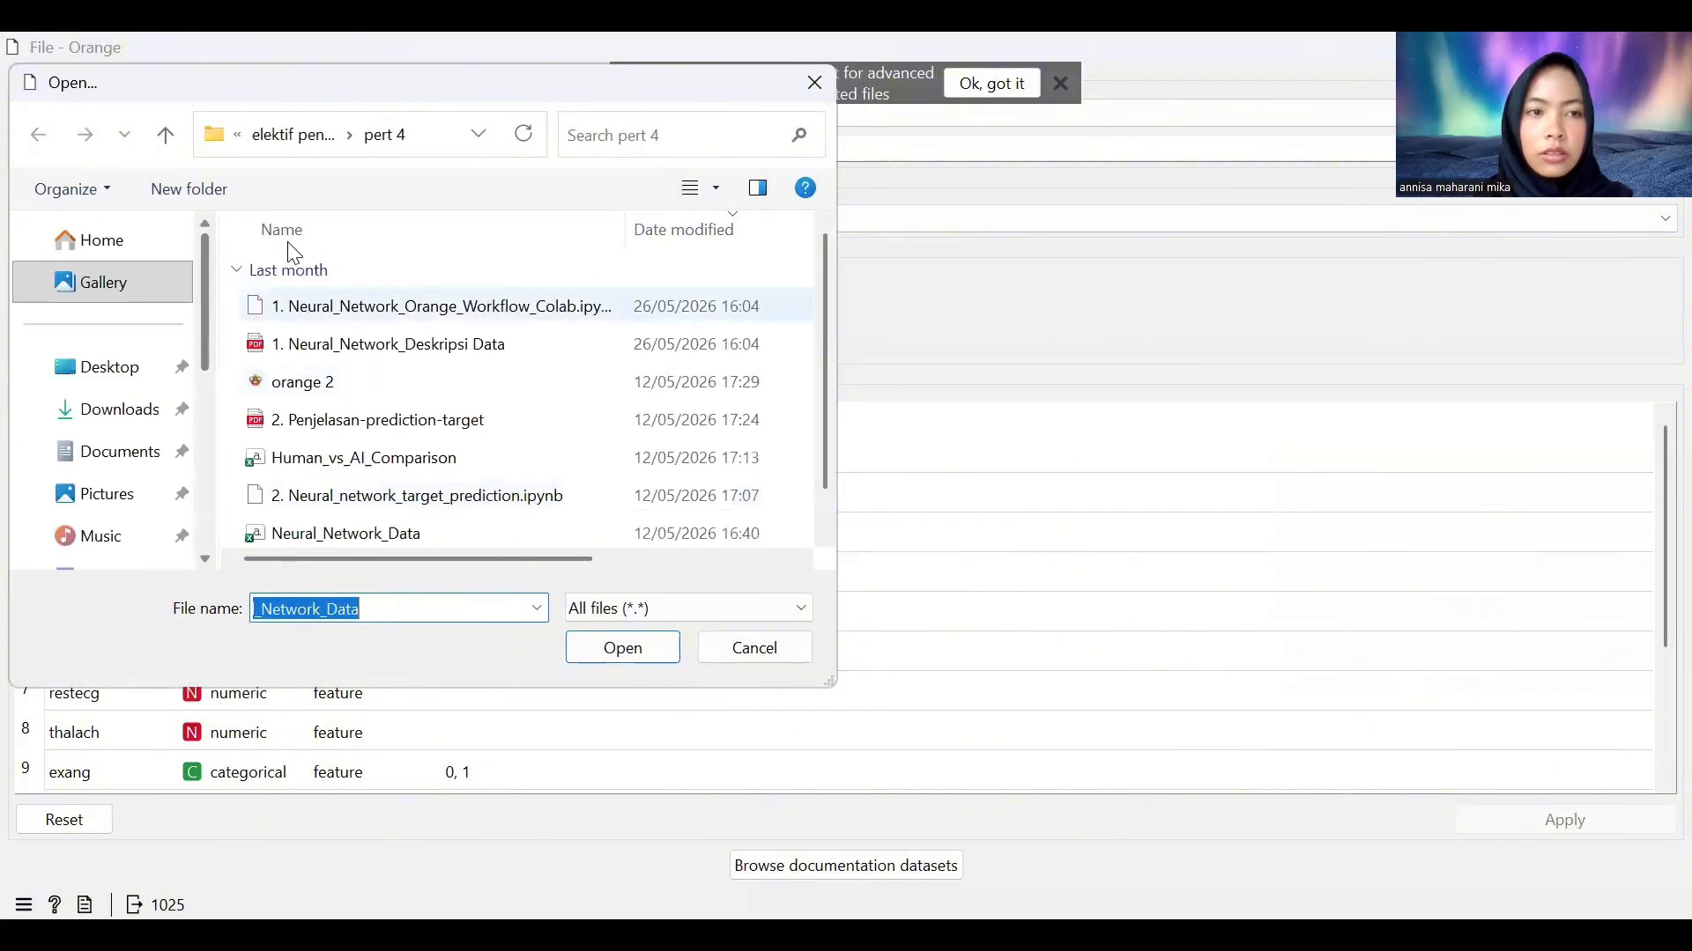
pyautogui.click(299, 141)
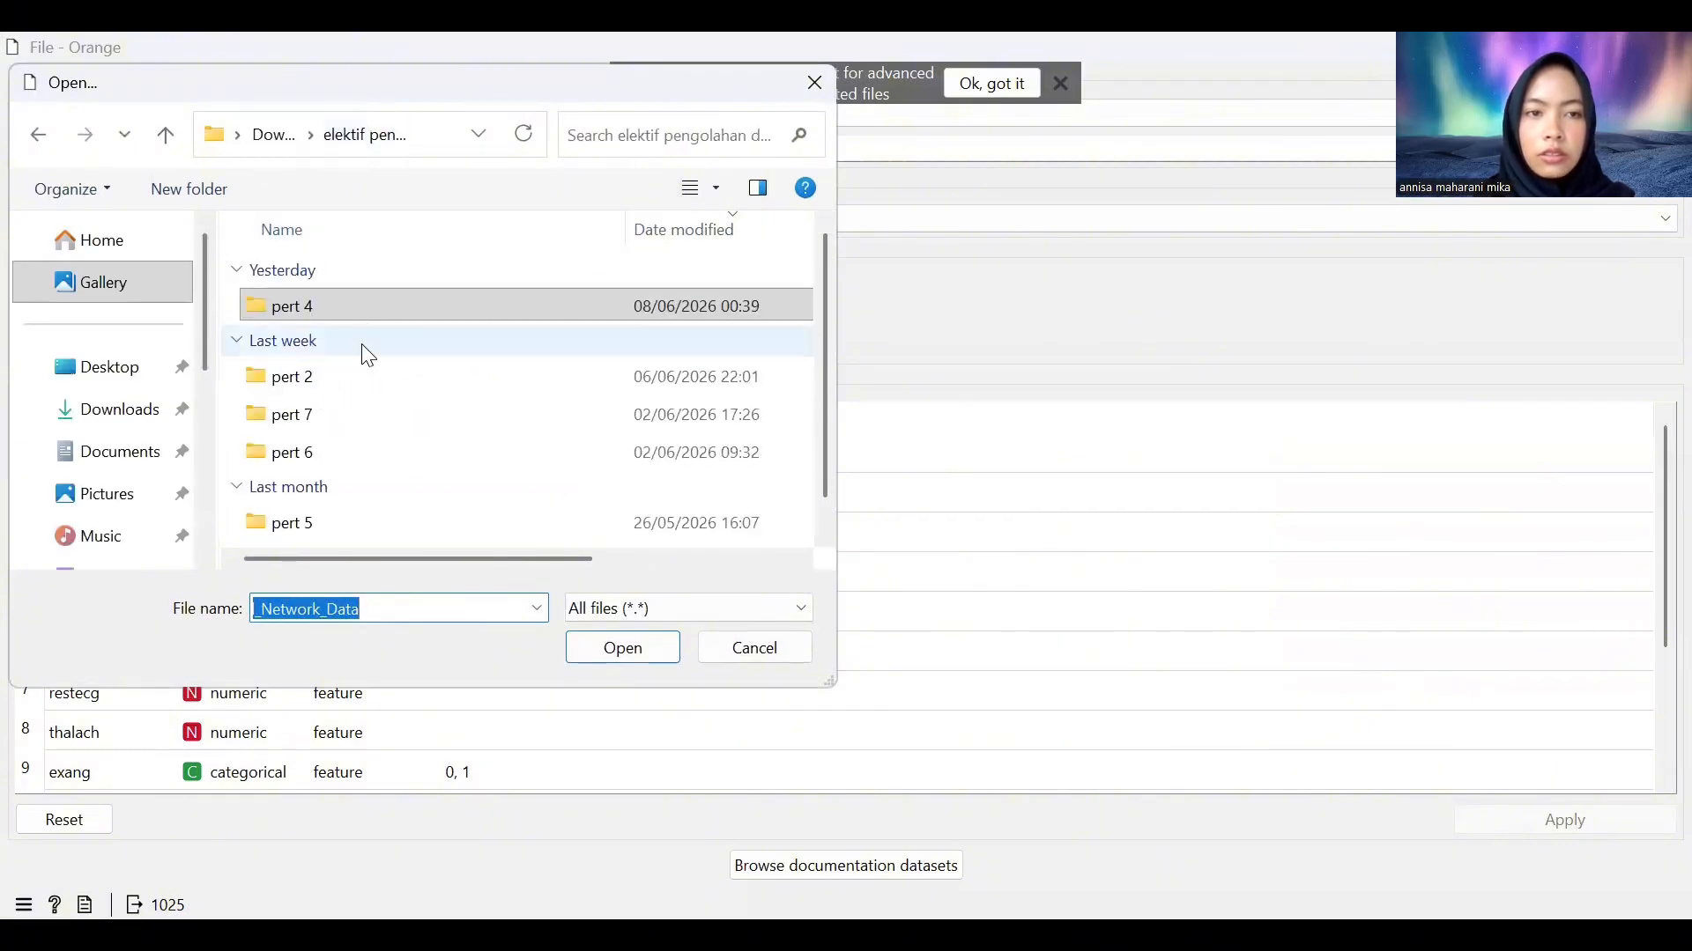
pyautogui.doubleClick(379, 441)
pyautogui.click(444, 528)
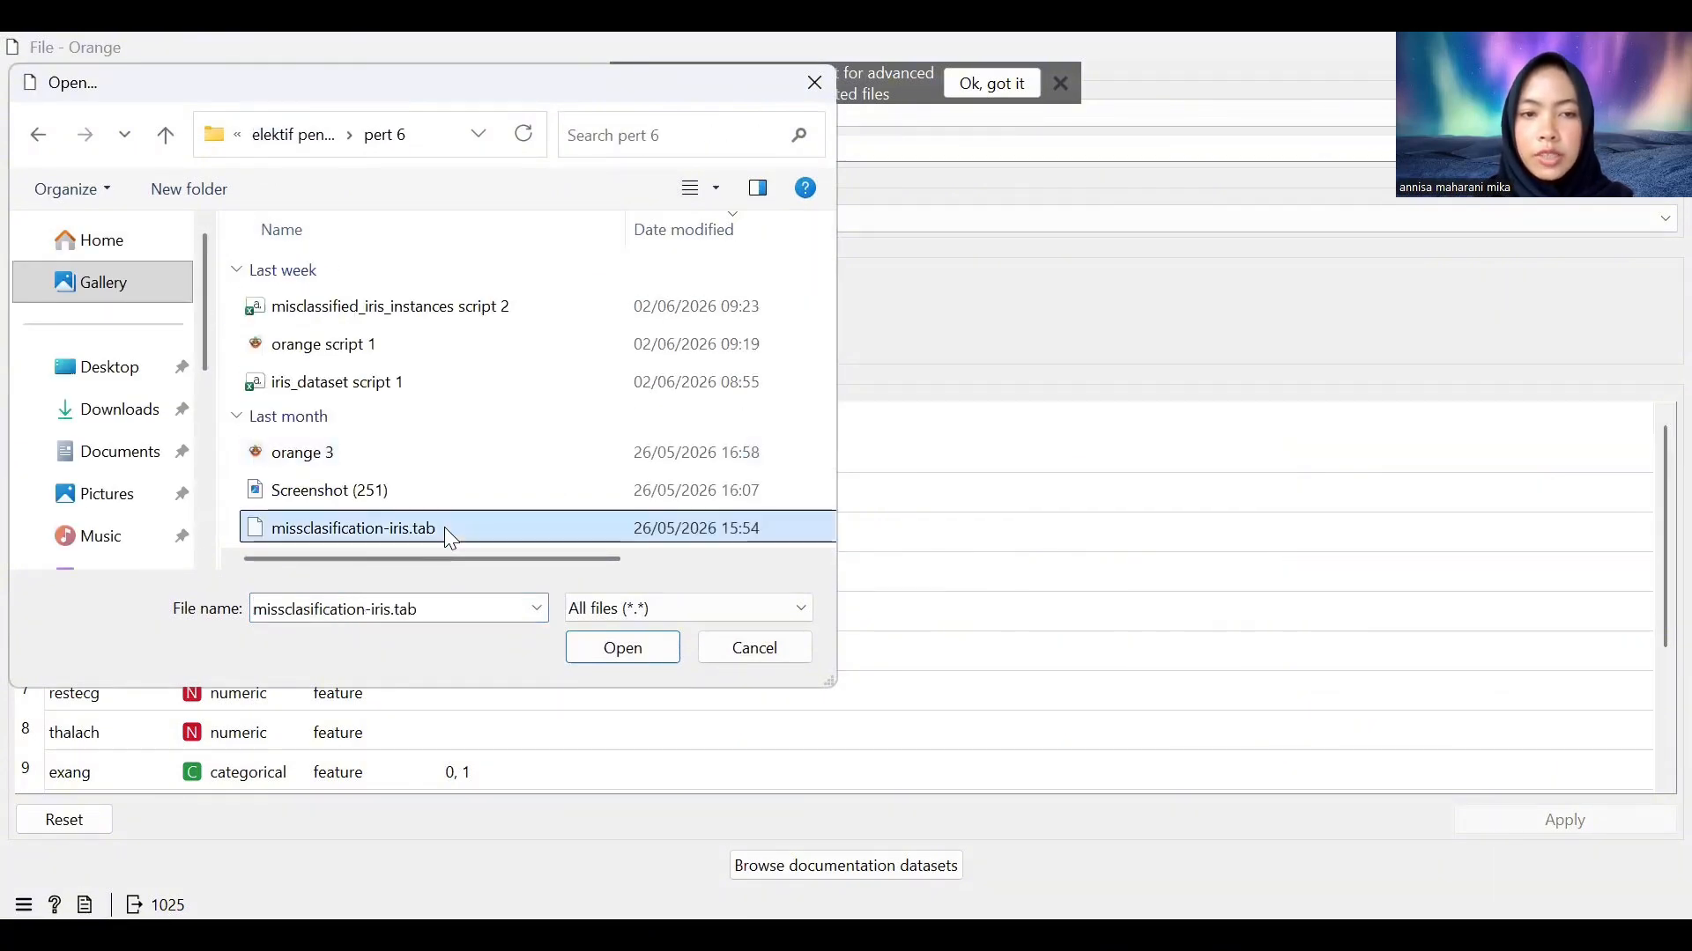
pyautogui.click(654, 645)
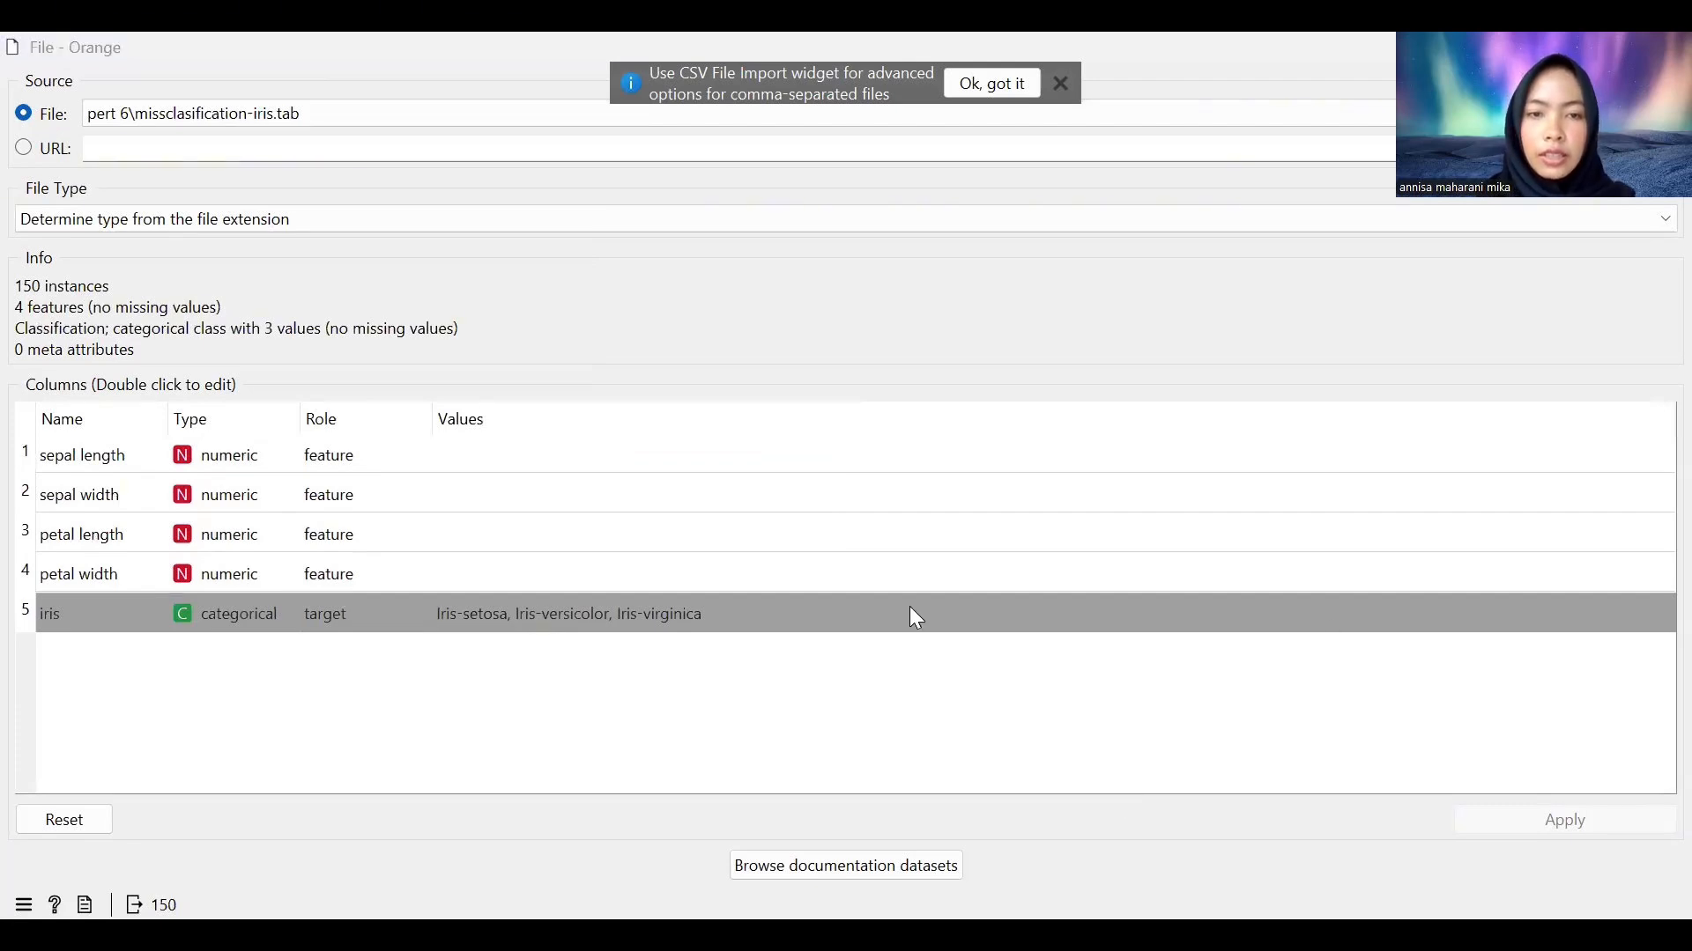
pyautogui.hotkey('alt', 'Tab')
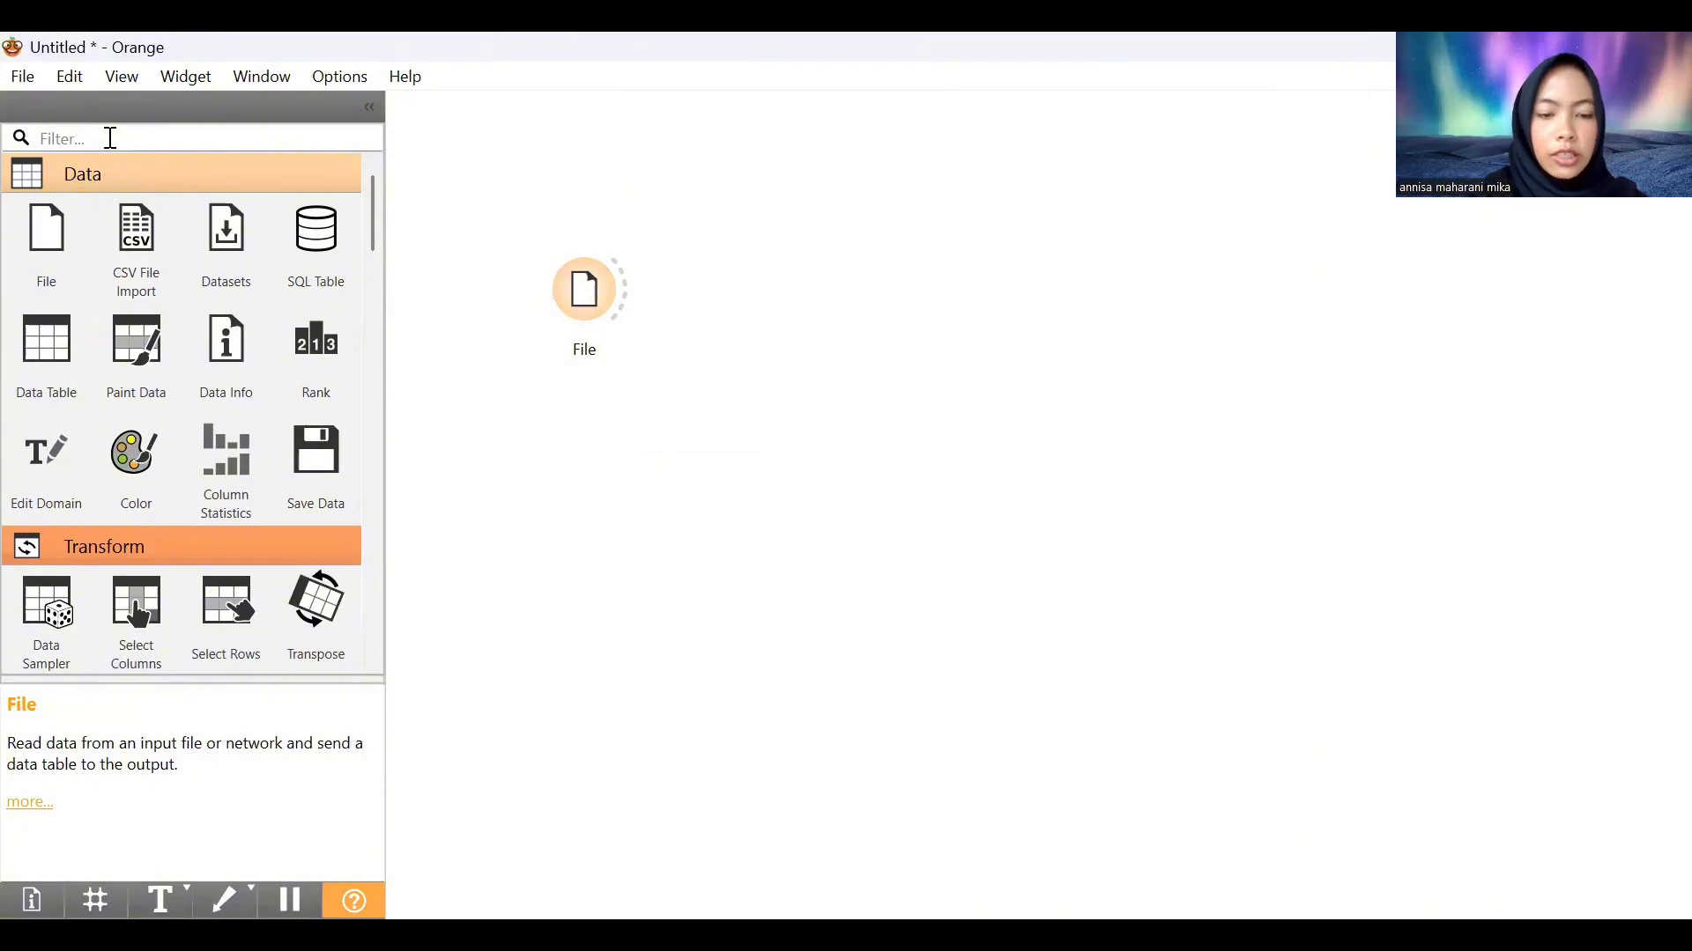
# Add a Test and Score widget and connect the File widget's data output to it
pyautogui.click(110, 138)
pyautogui.write('test')
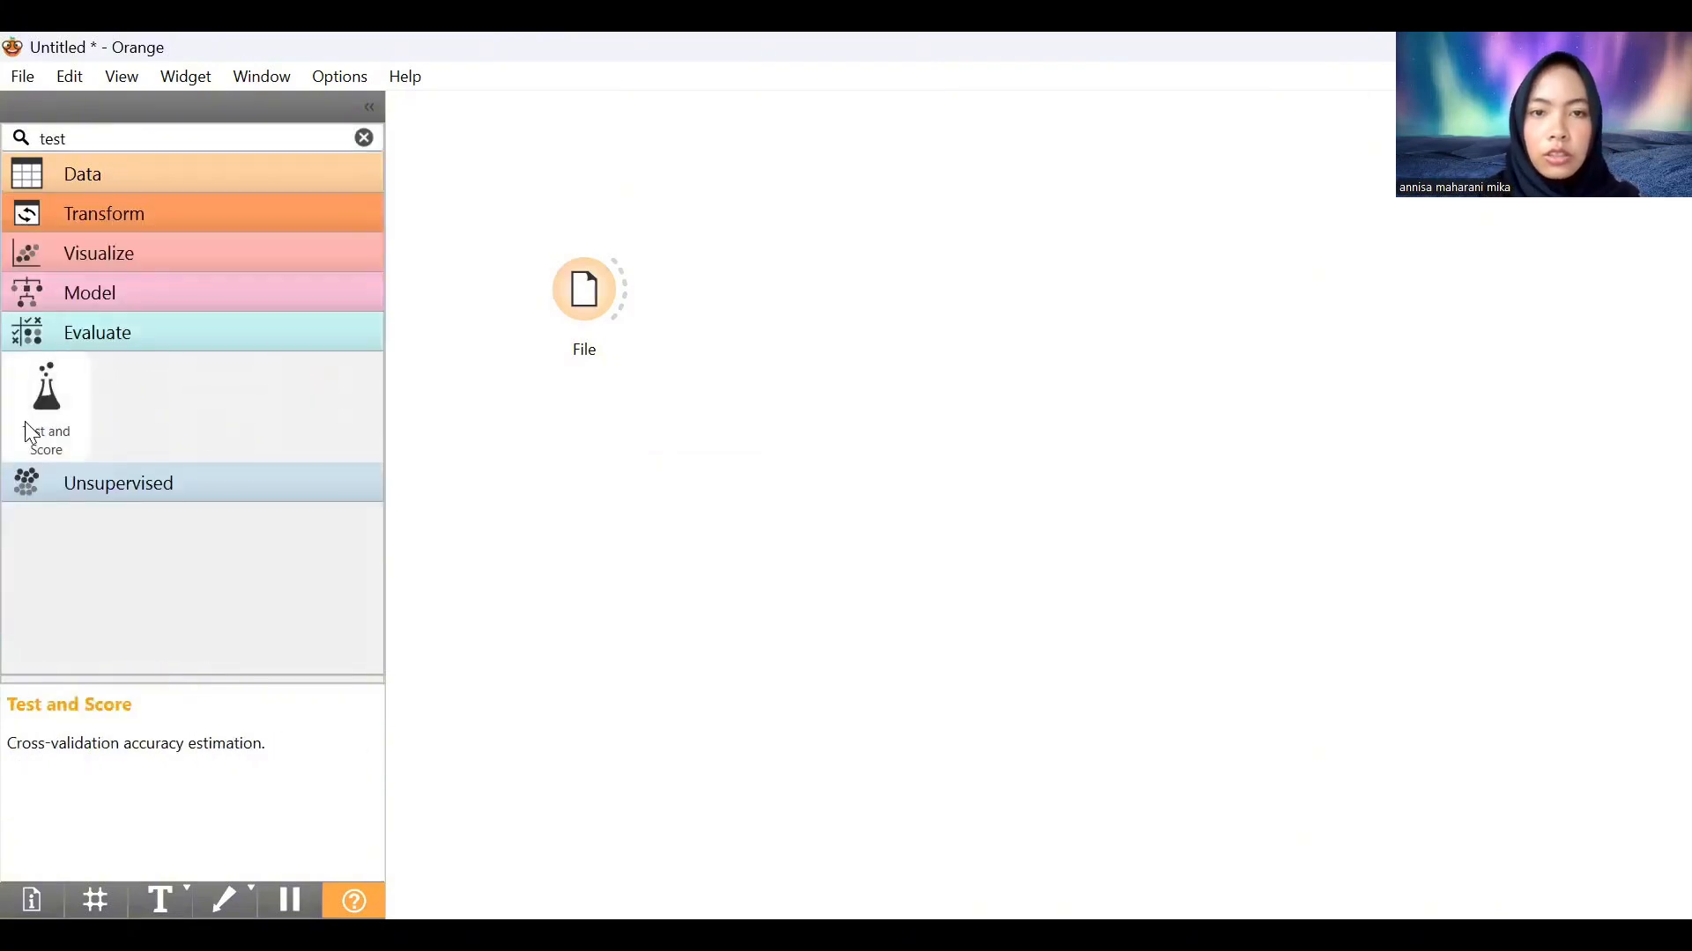
pyautogui.click(56, 423)
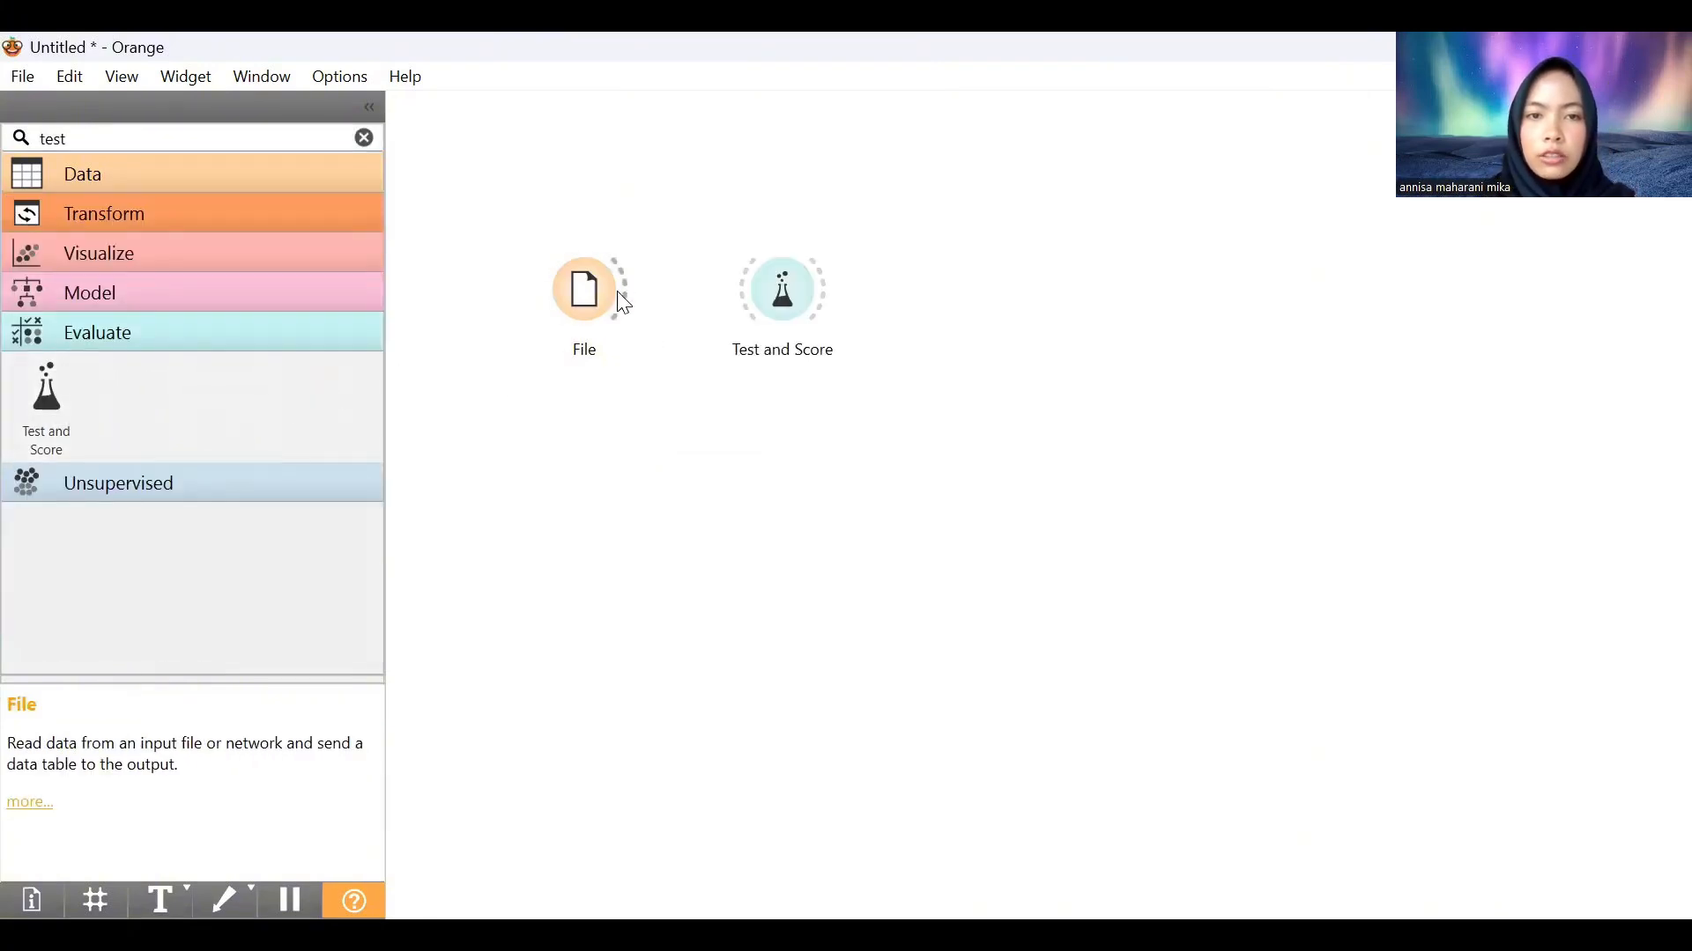
pyautogui.moveTo(634, 309); pyautogui.dragTo(751, 315)
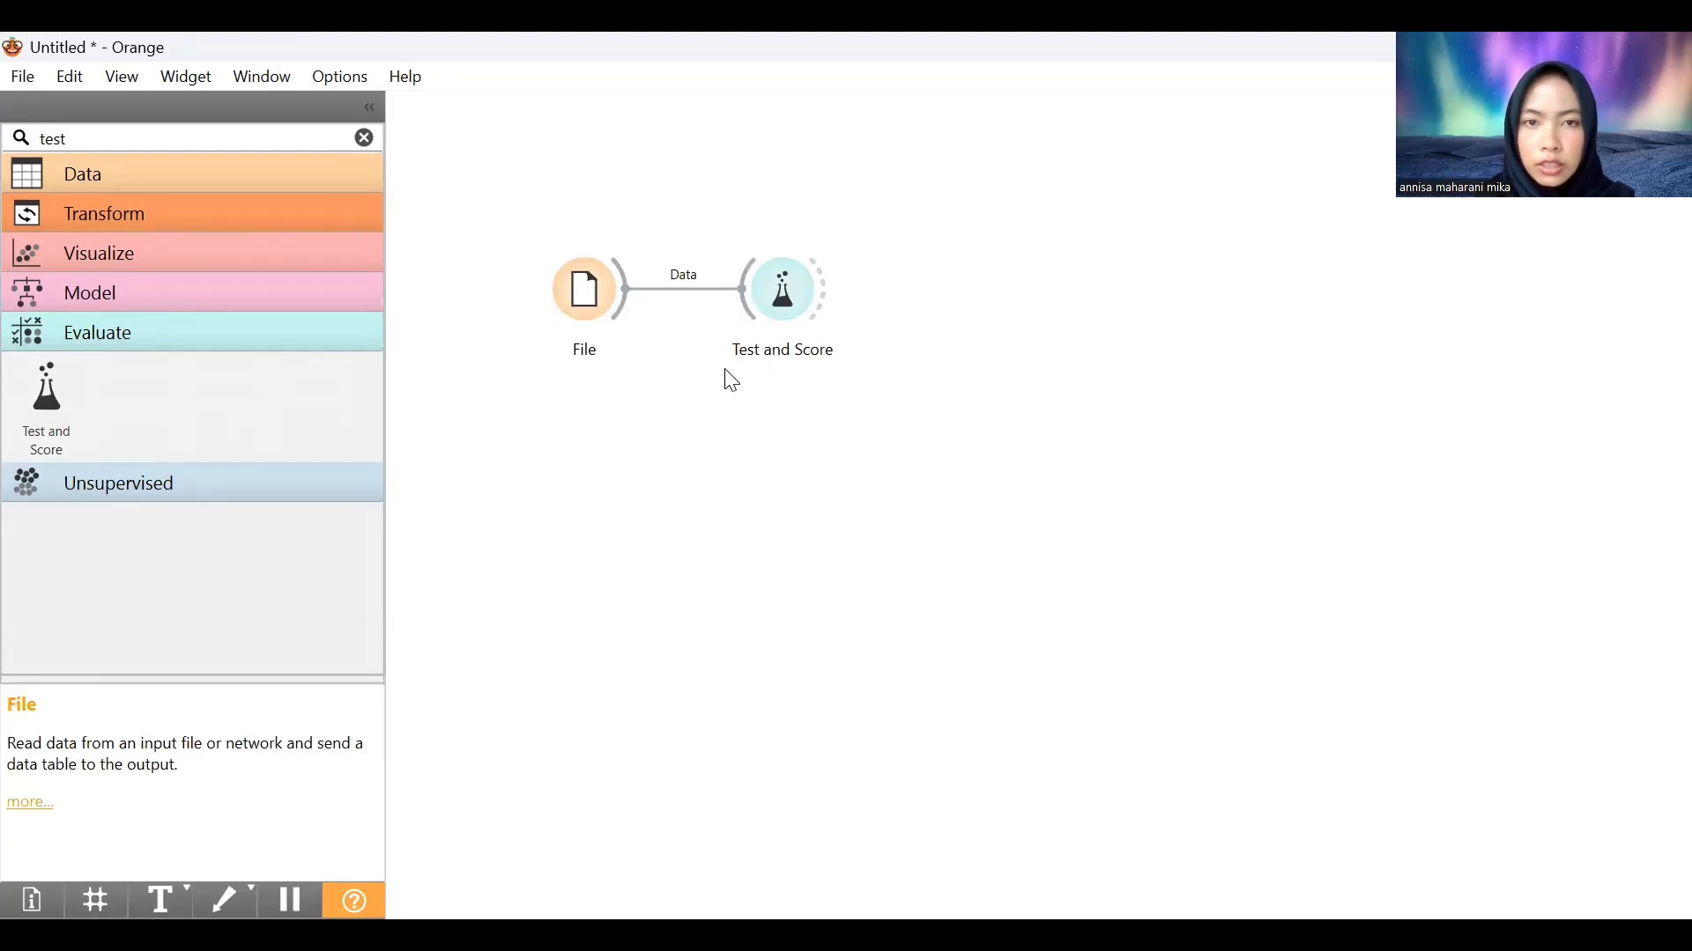
# Add a Confusion Matrix widget and feed it the evaluation results from Test and Score
pyautogui.click(364, 137)
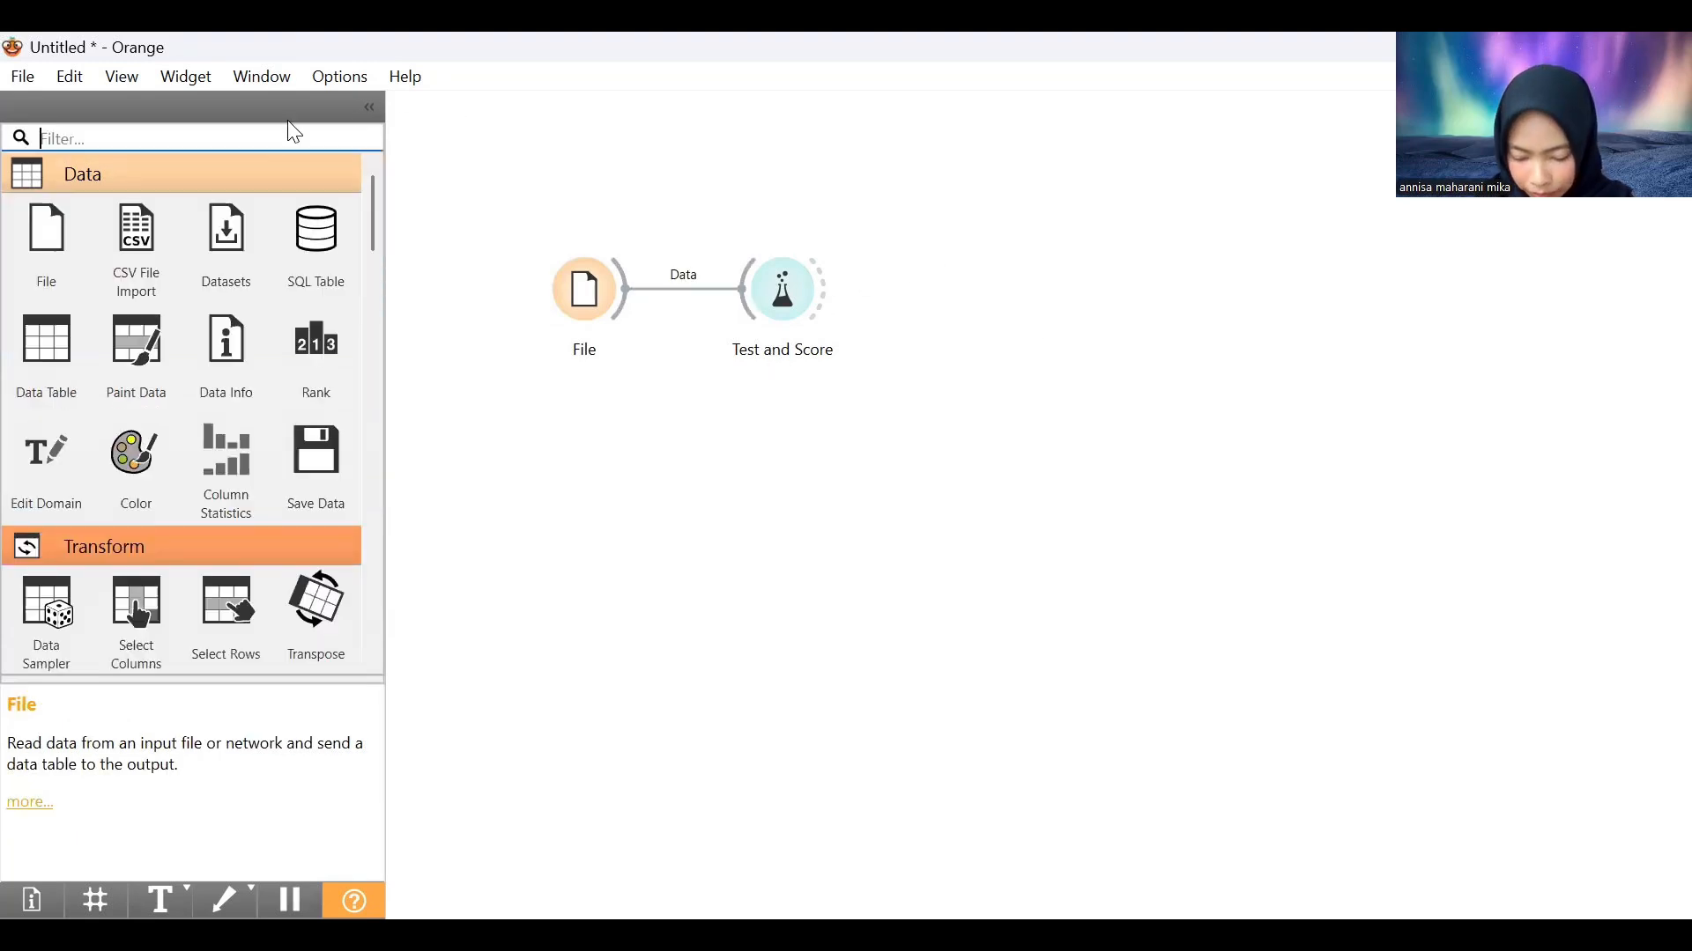
pyautogui.write('con')
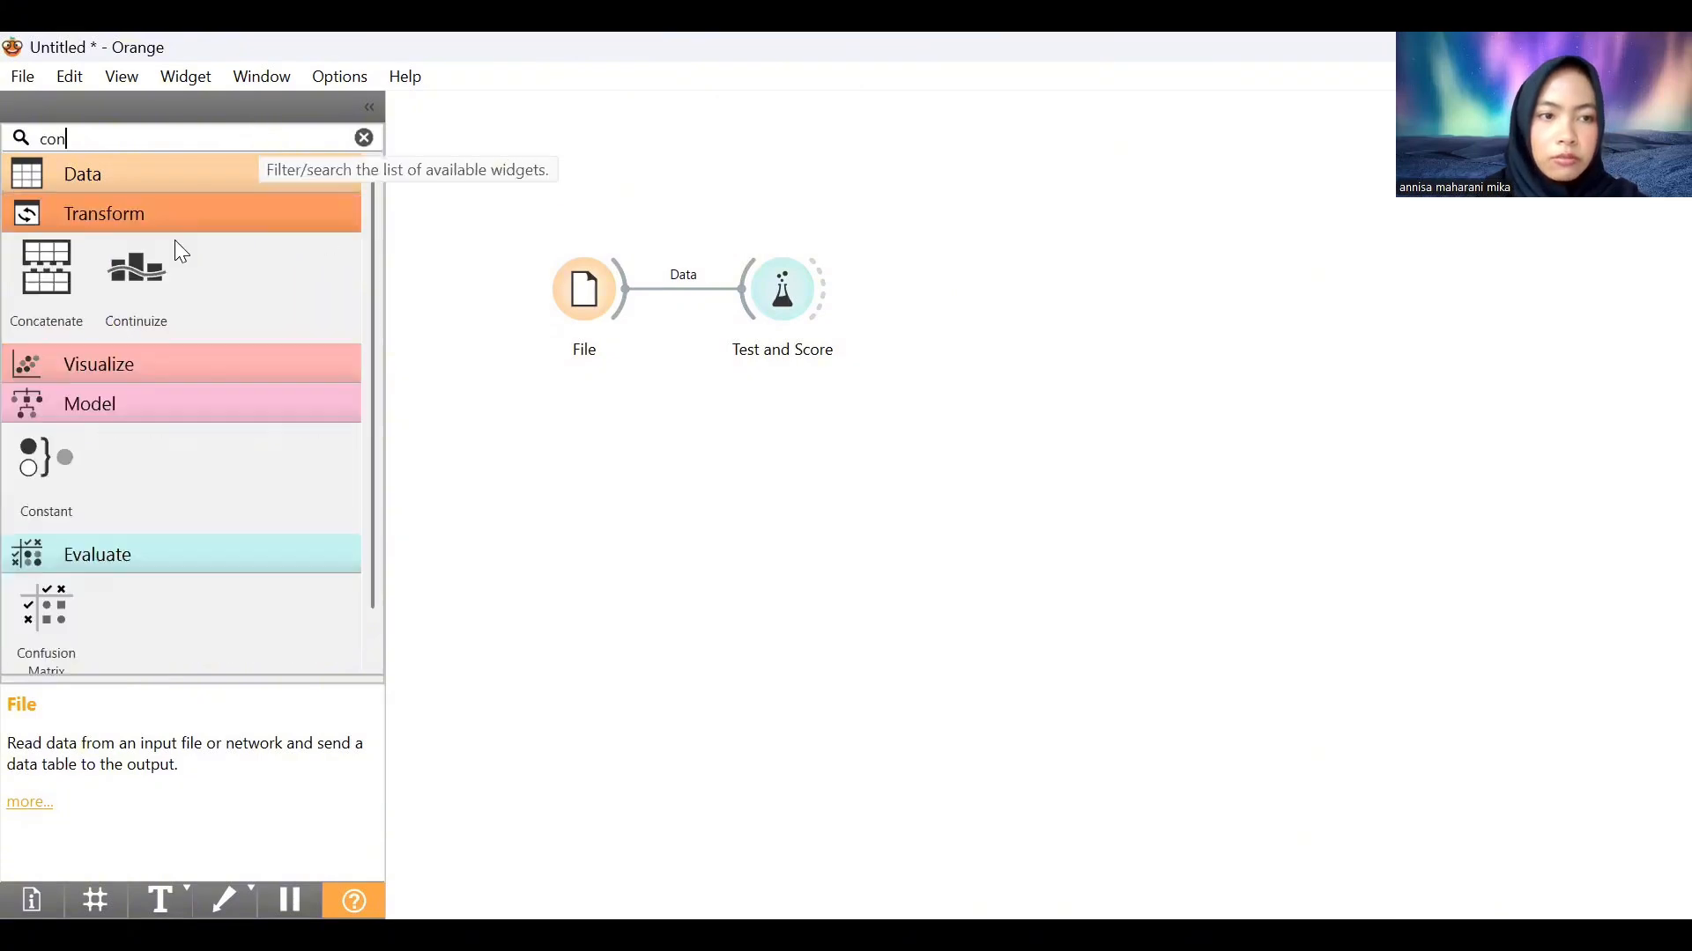
pyautogui.click(46, 610)
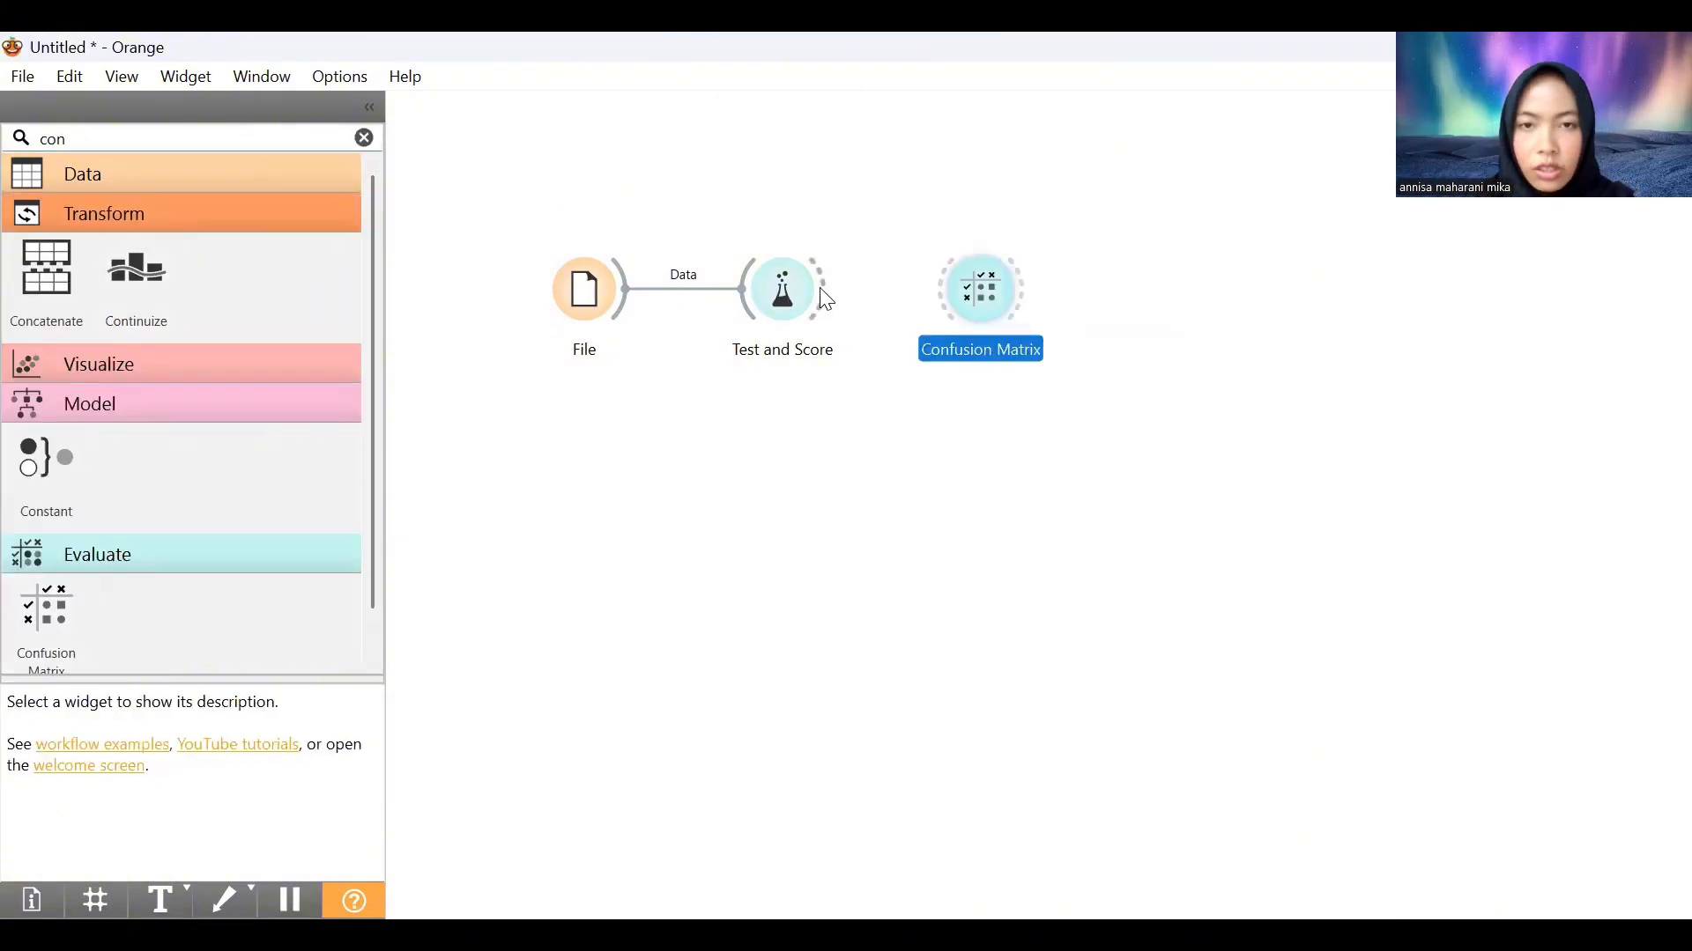
pyautogui.moveTo(825, 299); pyautogui.dragTo(944, 300)
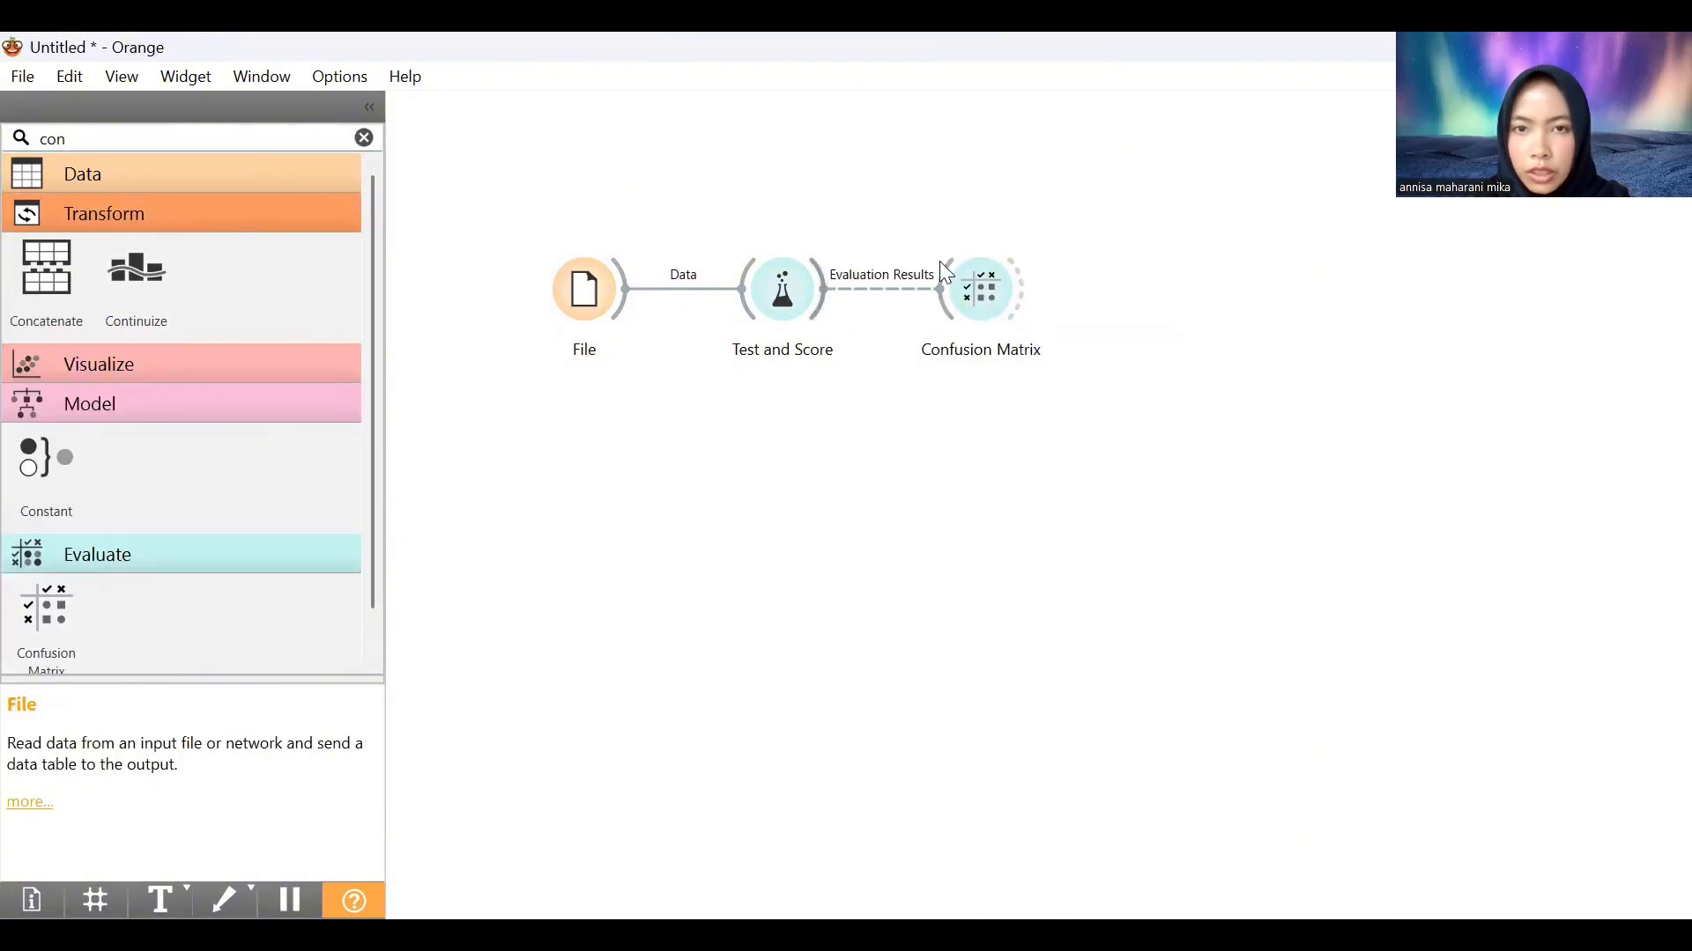
# Place a Scatter Plot widget above the Confusion Matrix and connect the File widget's data to it
pyautogui.click(362, 138)
pyautogui.write('scat')
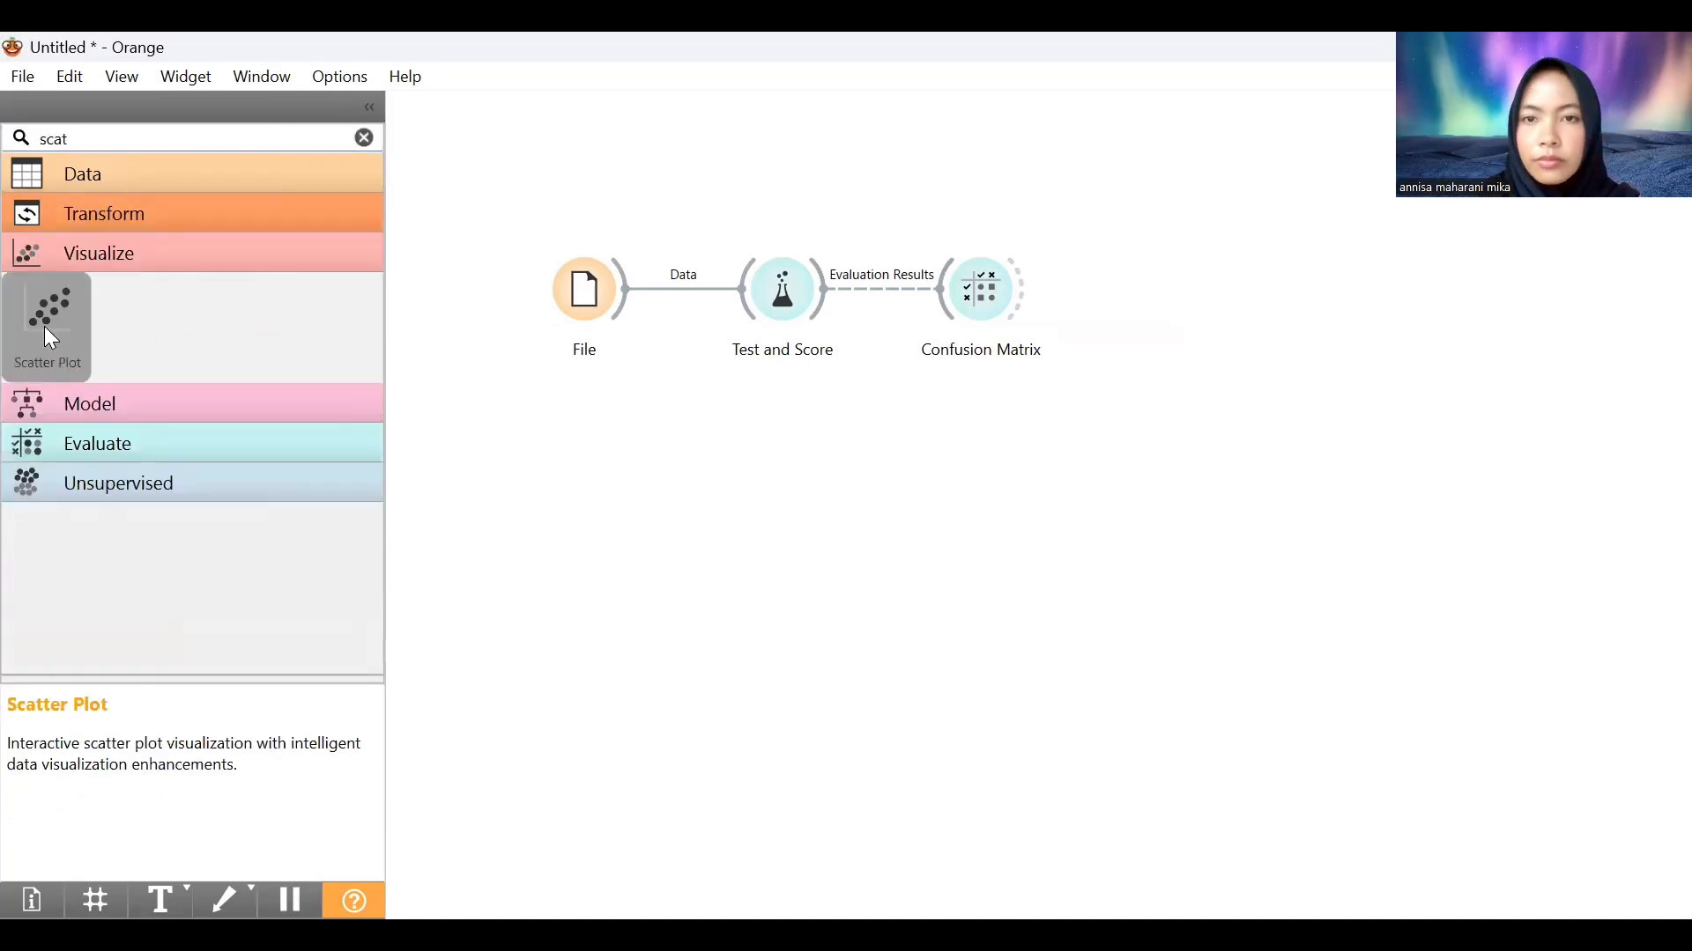
pyautogui.moveTo(48, 336); pyautogui.dragTo(962, 167)
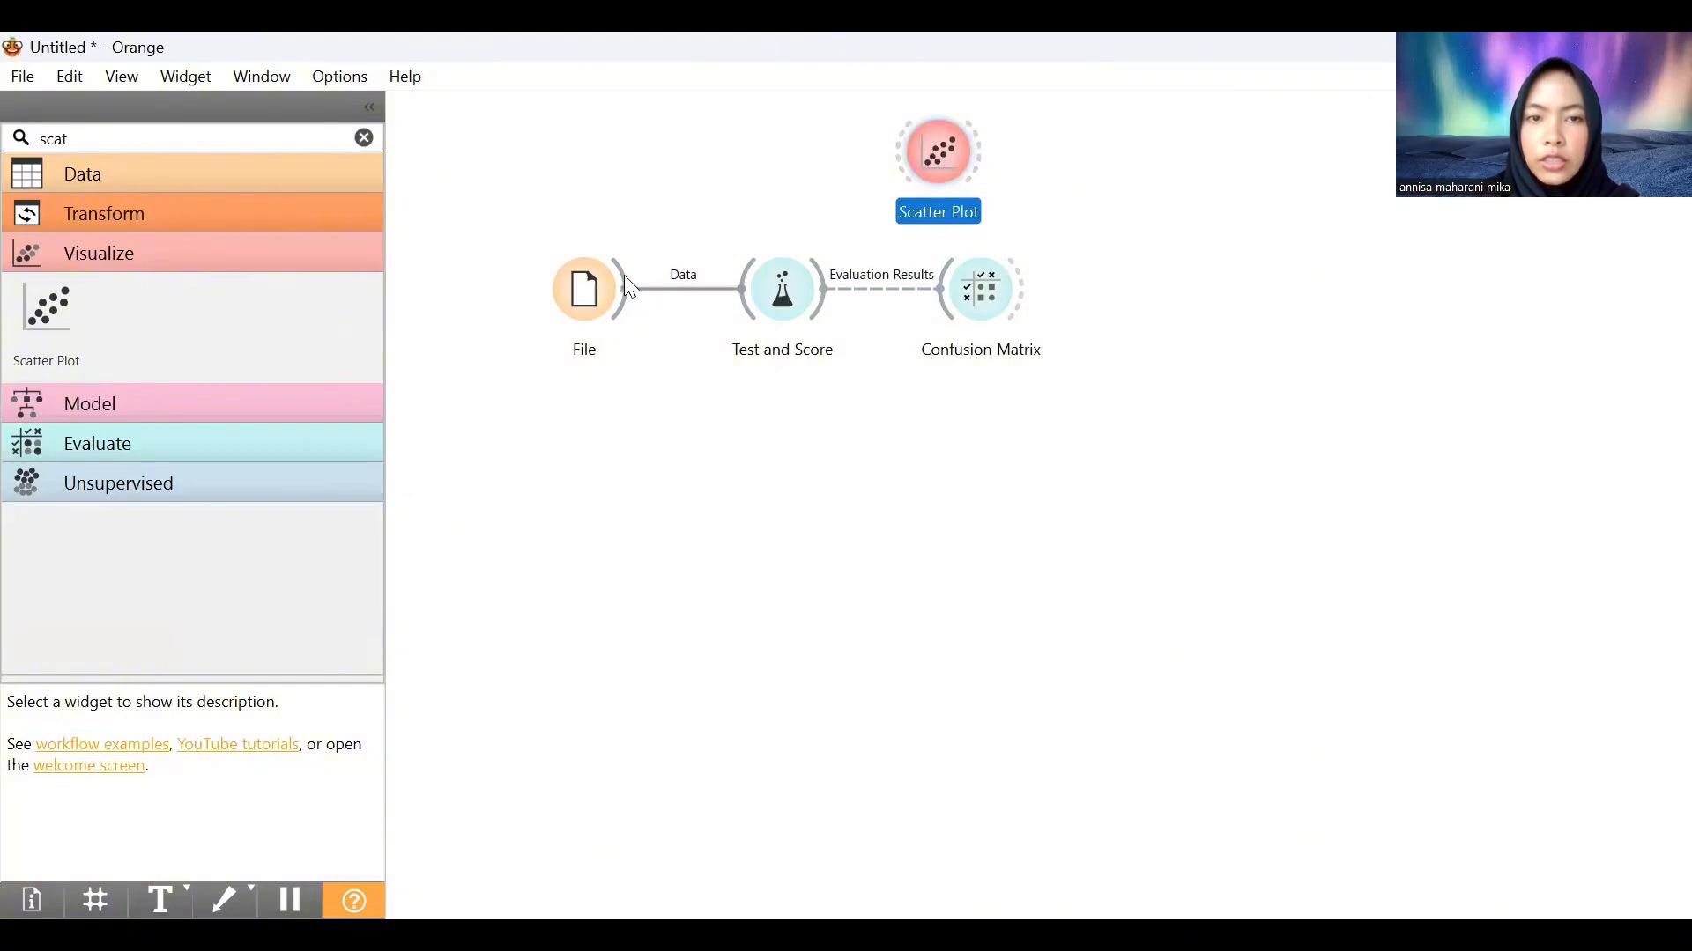
pyautogui.moveTo(624, 280); pyautogui.dragTo(906, 158)
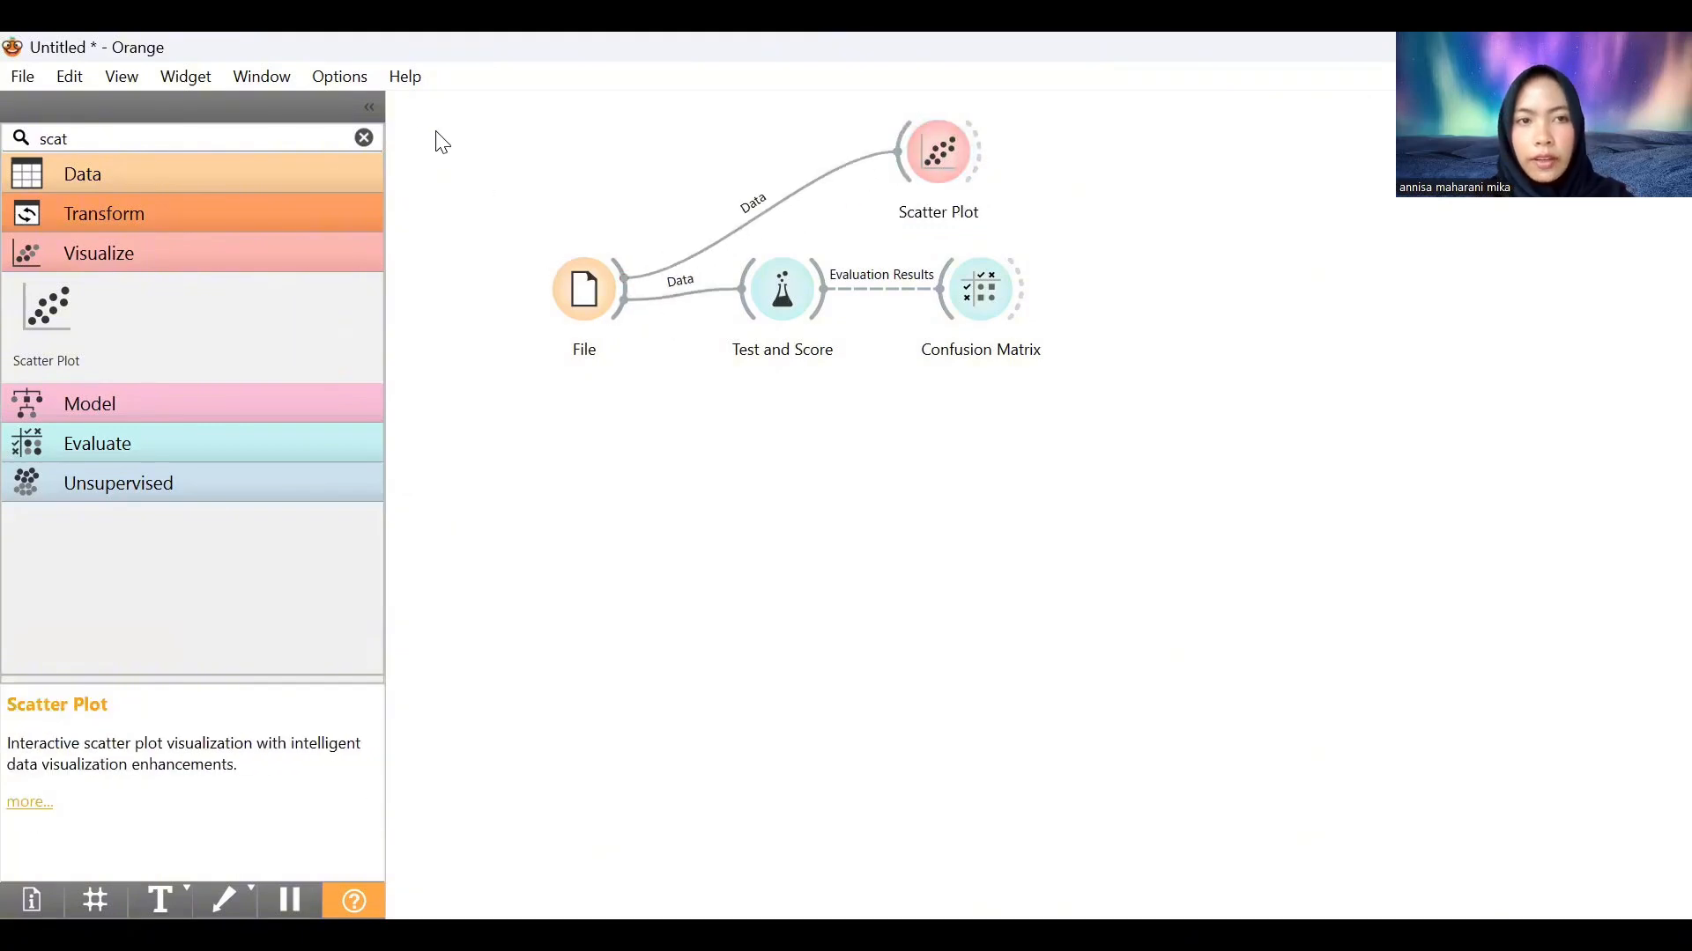
# Add a Logistic Regression widget, connect it as the learner to Test and Score, and position it below the File widget
pyautogui.click(363, 138)
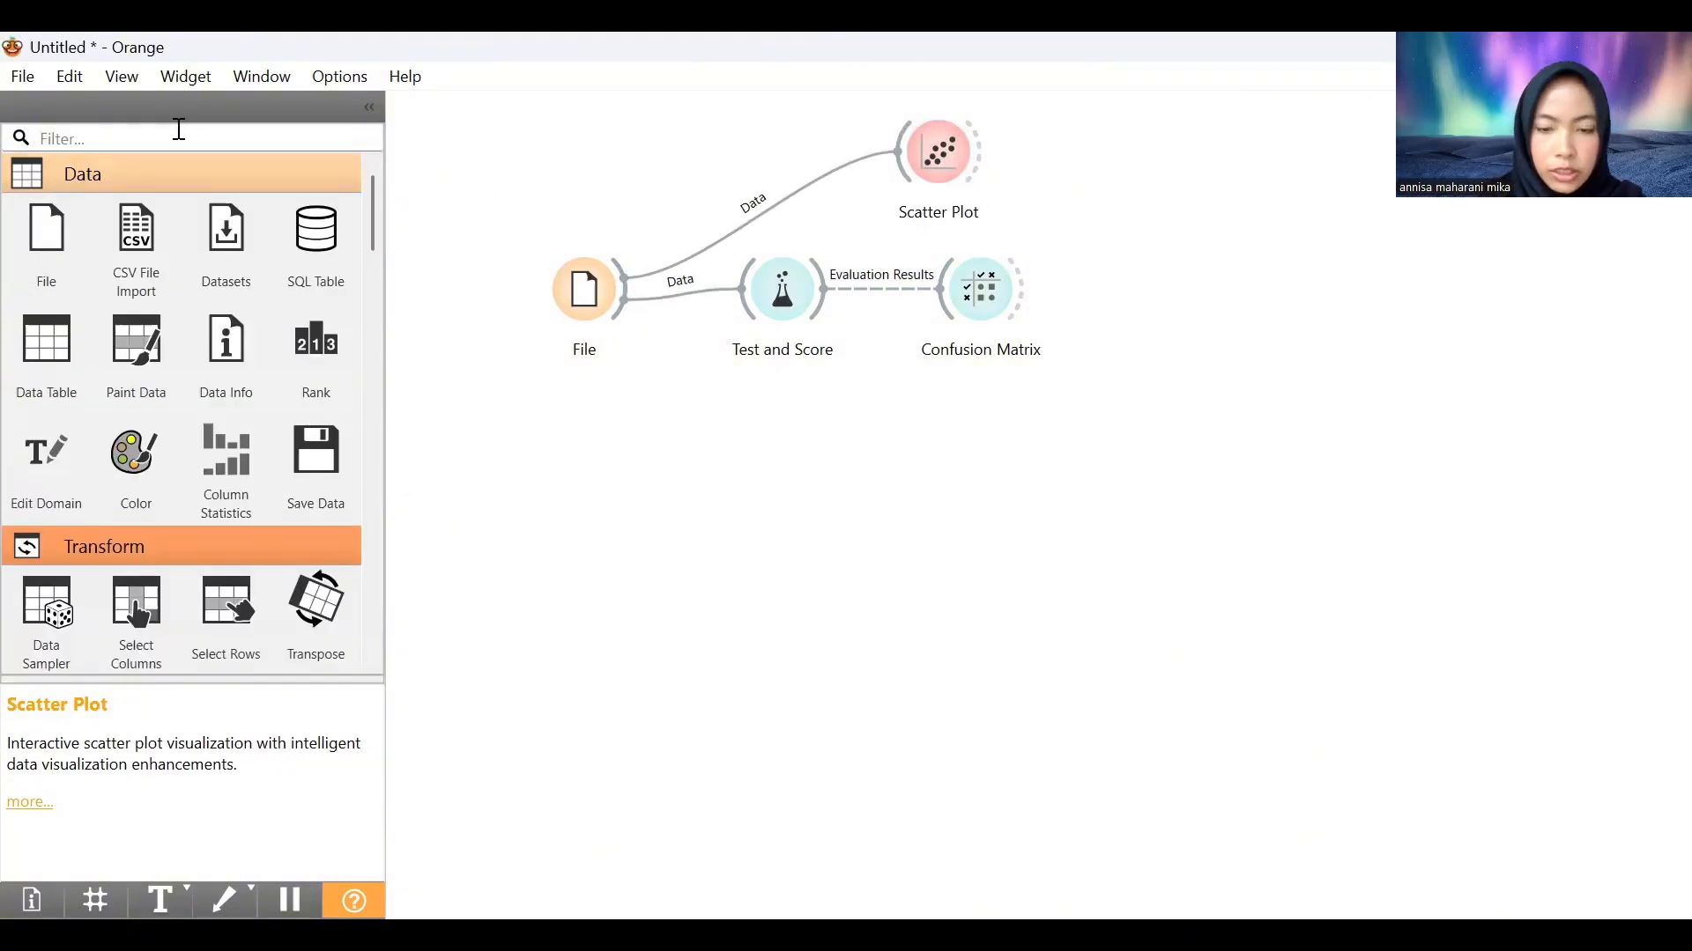
pyautogui.write('log')
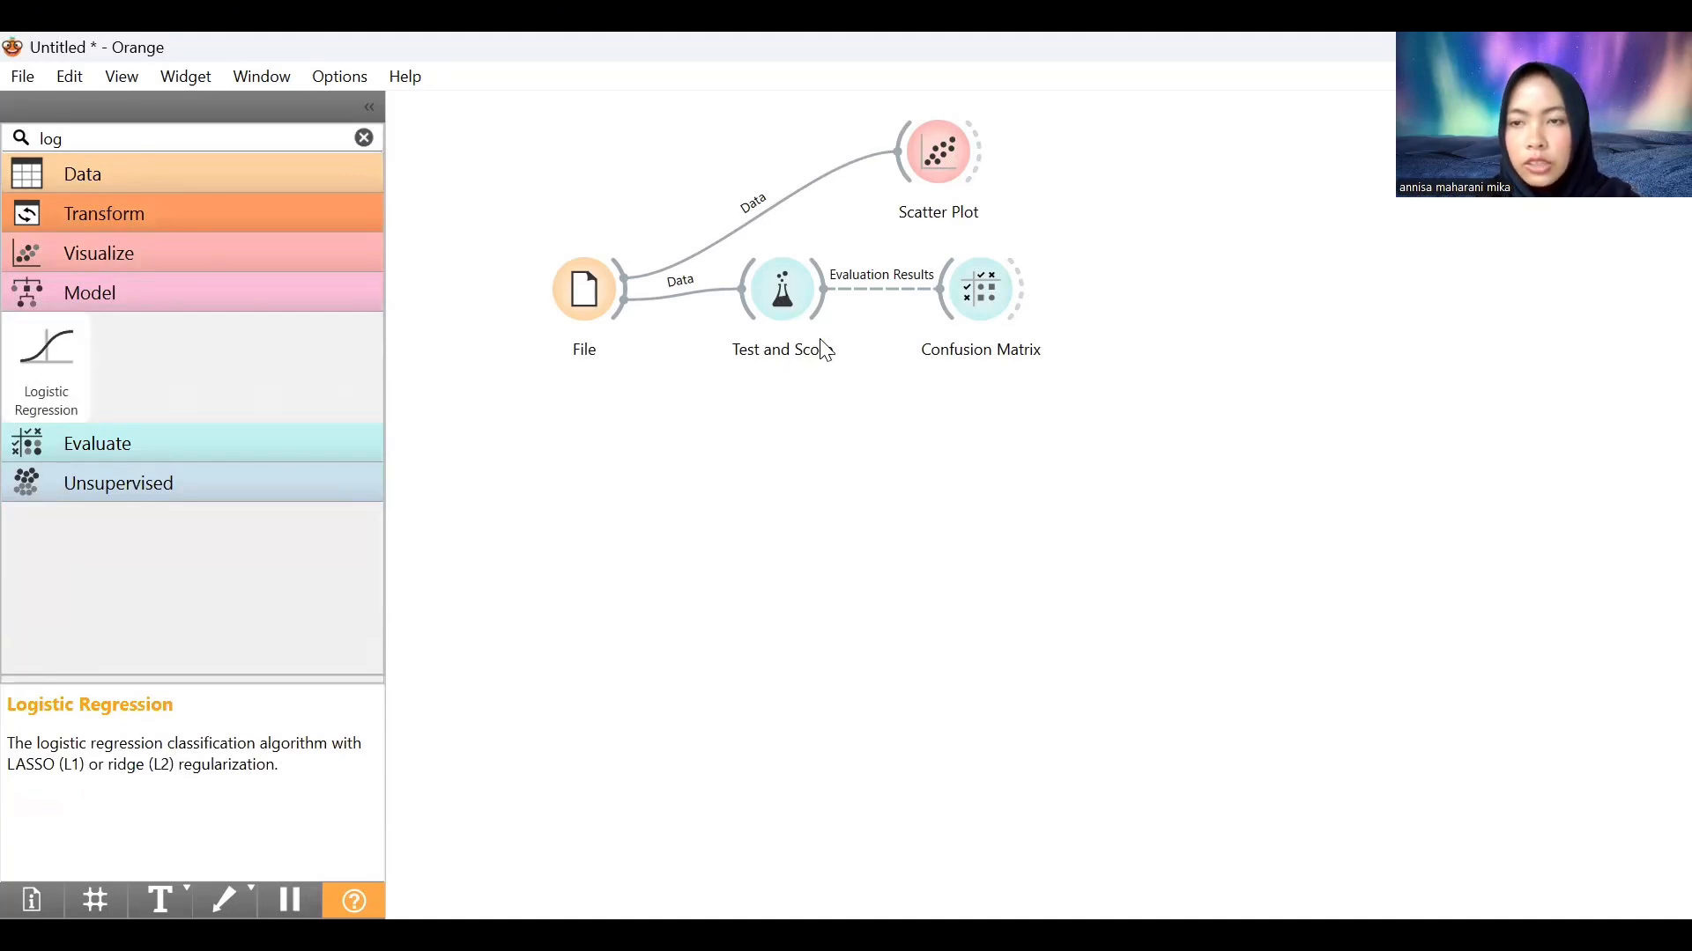
pyautogui.press('Return')
pyautogui.moveTo(1124, 163); pyautogui.dragTo(642, 440)
pyautogui.moveTo(745, 299); pyautogui.dragTo(694, 432)
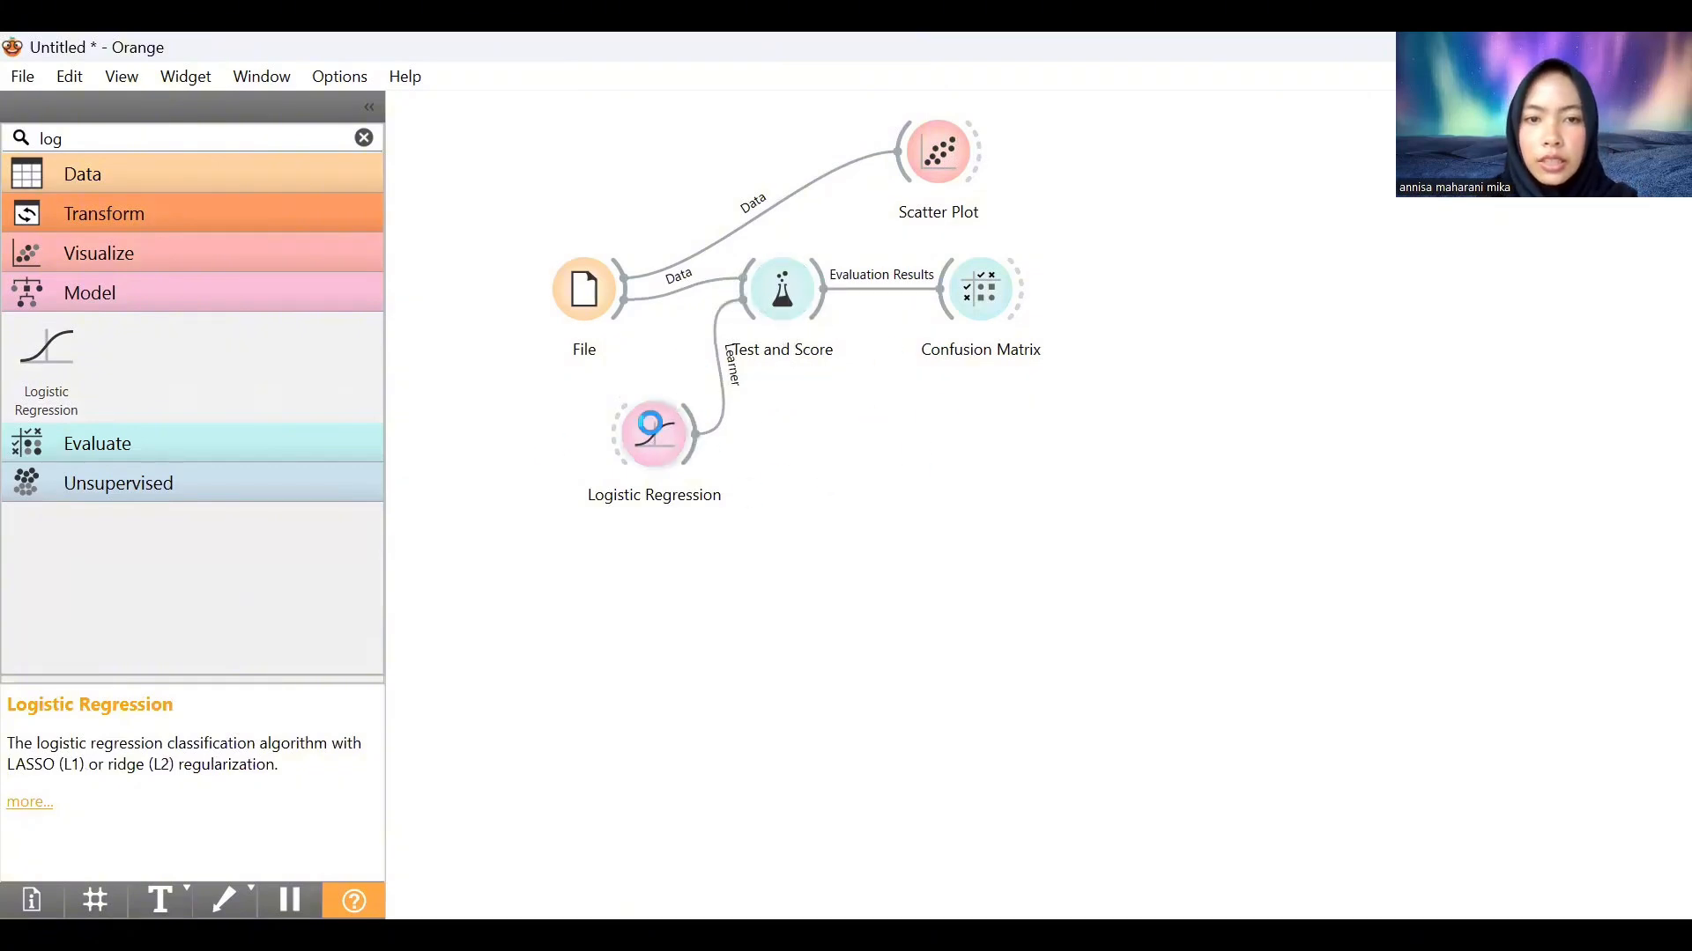
pyautogui.moveTo(649, 425); pyautogui.dragTo(552, 446)
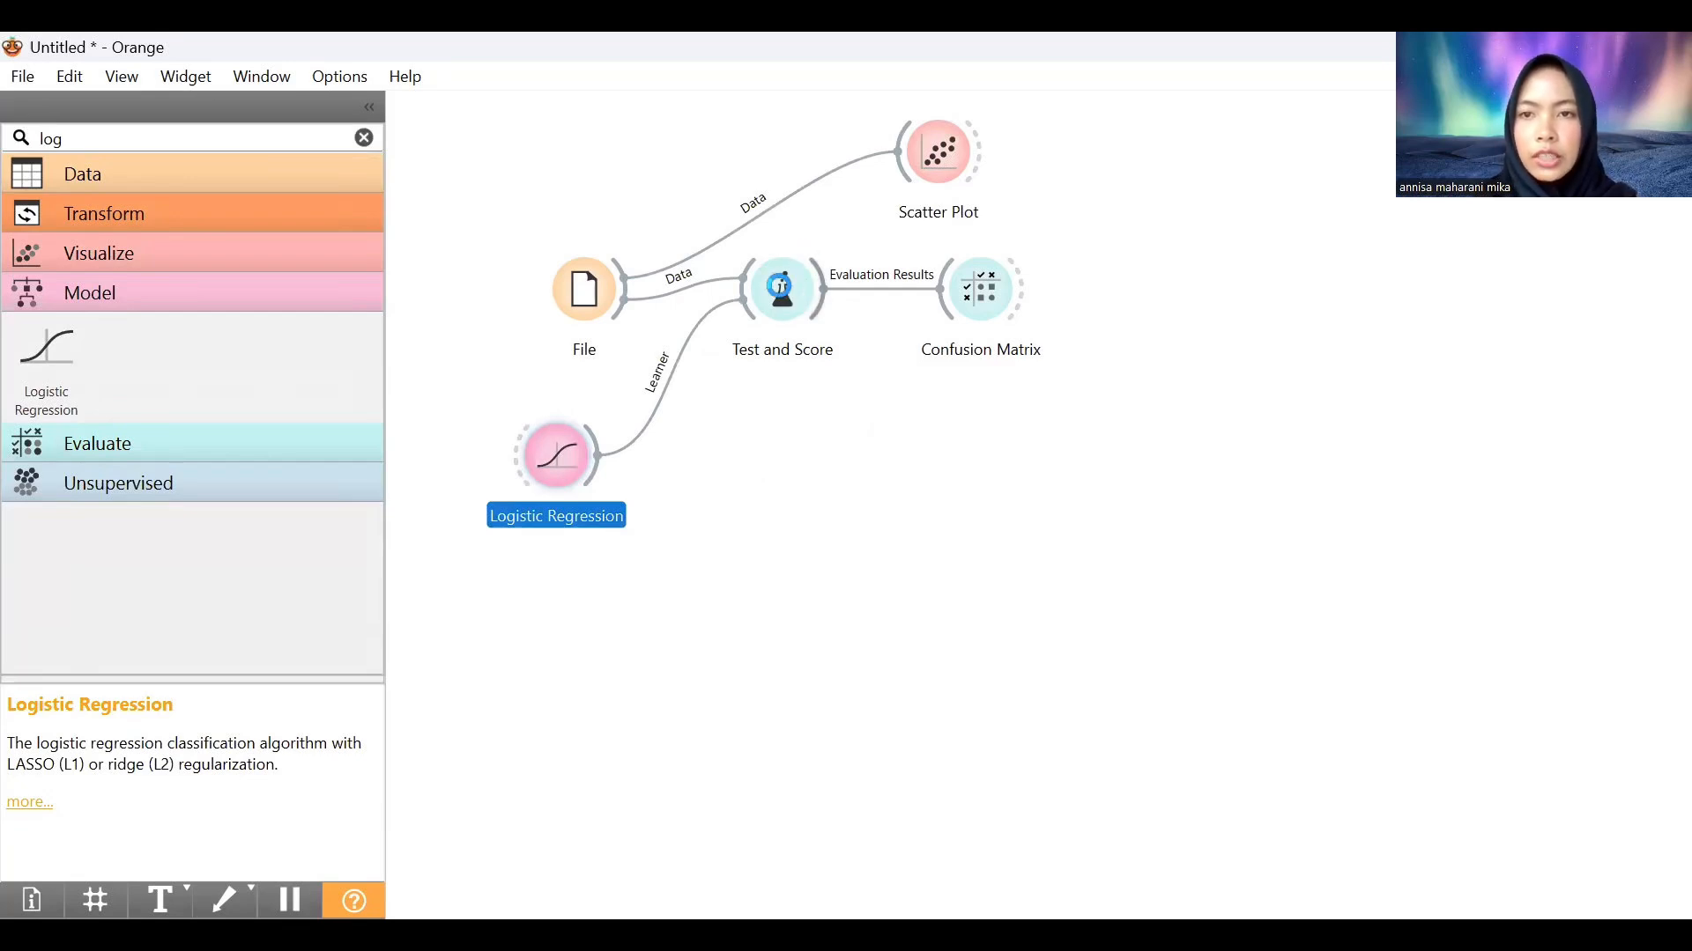
# Open the Test and Score results in a maximized window and widen the AUC, CA, F1, Prec, Recall and MCC columns to fit their values
pyautogui.doubleClick(779, 287)
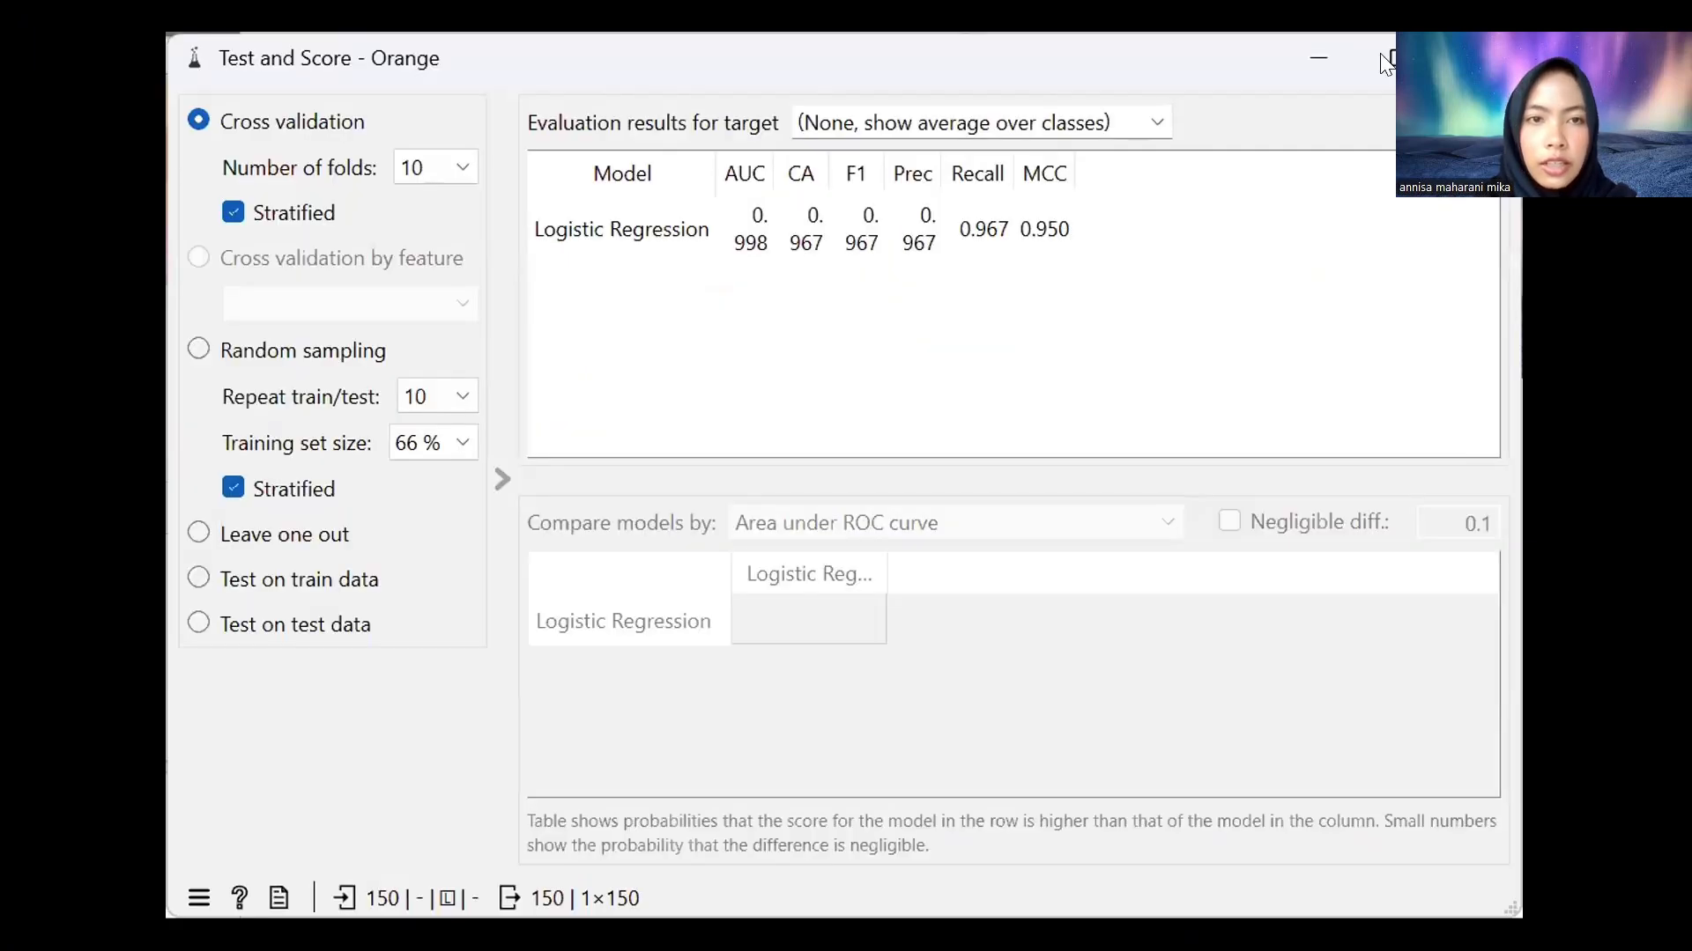
pyautogui.click(1385, 58)
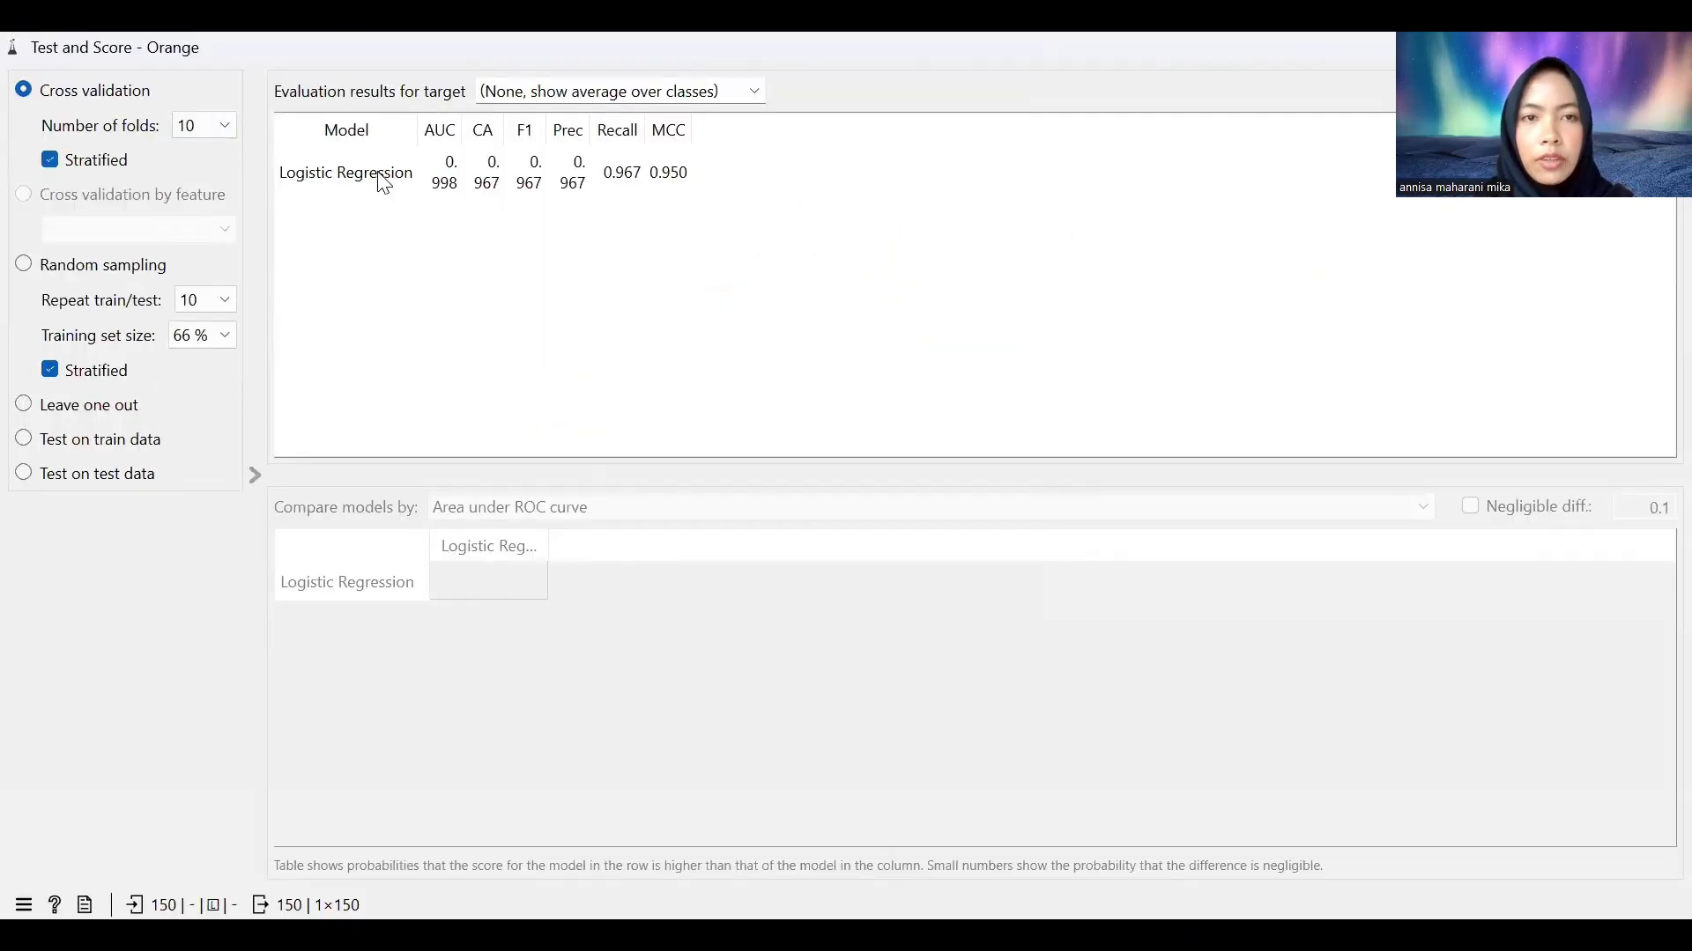
pyautogui.doubleClick(459, 115)
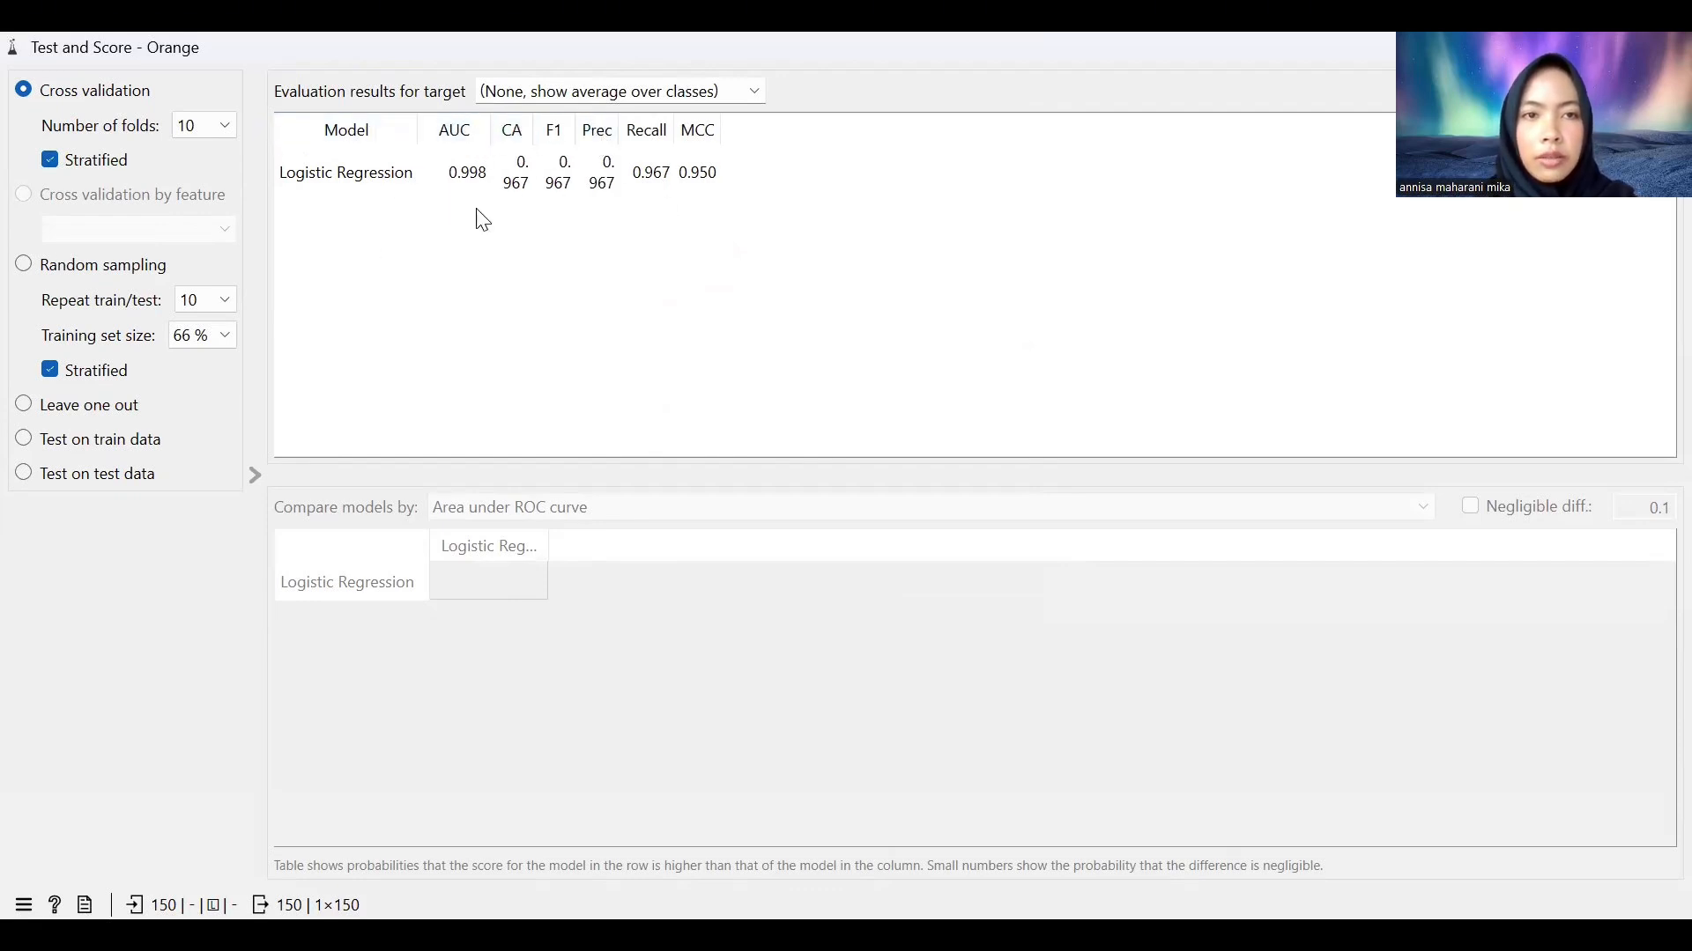
pyautogui.doubleClick(532, 123)
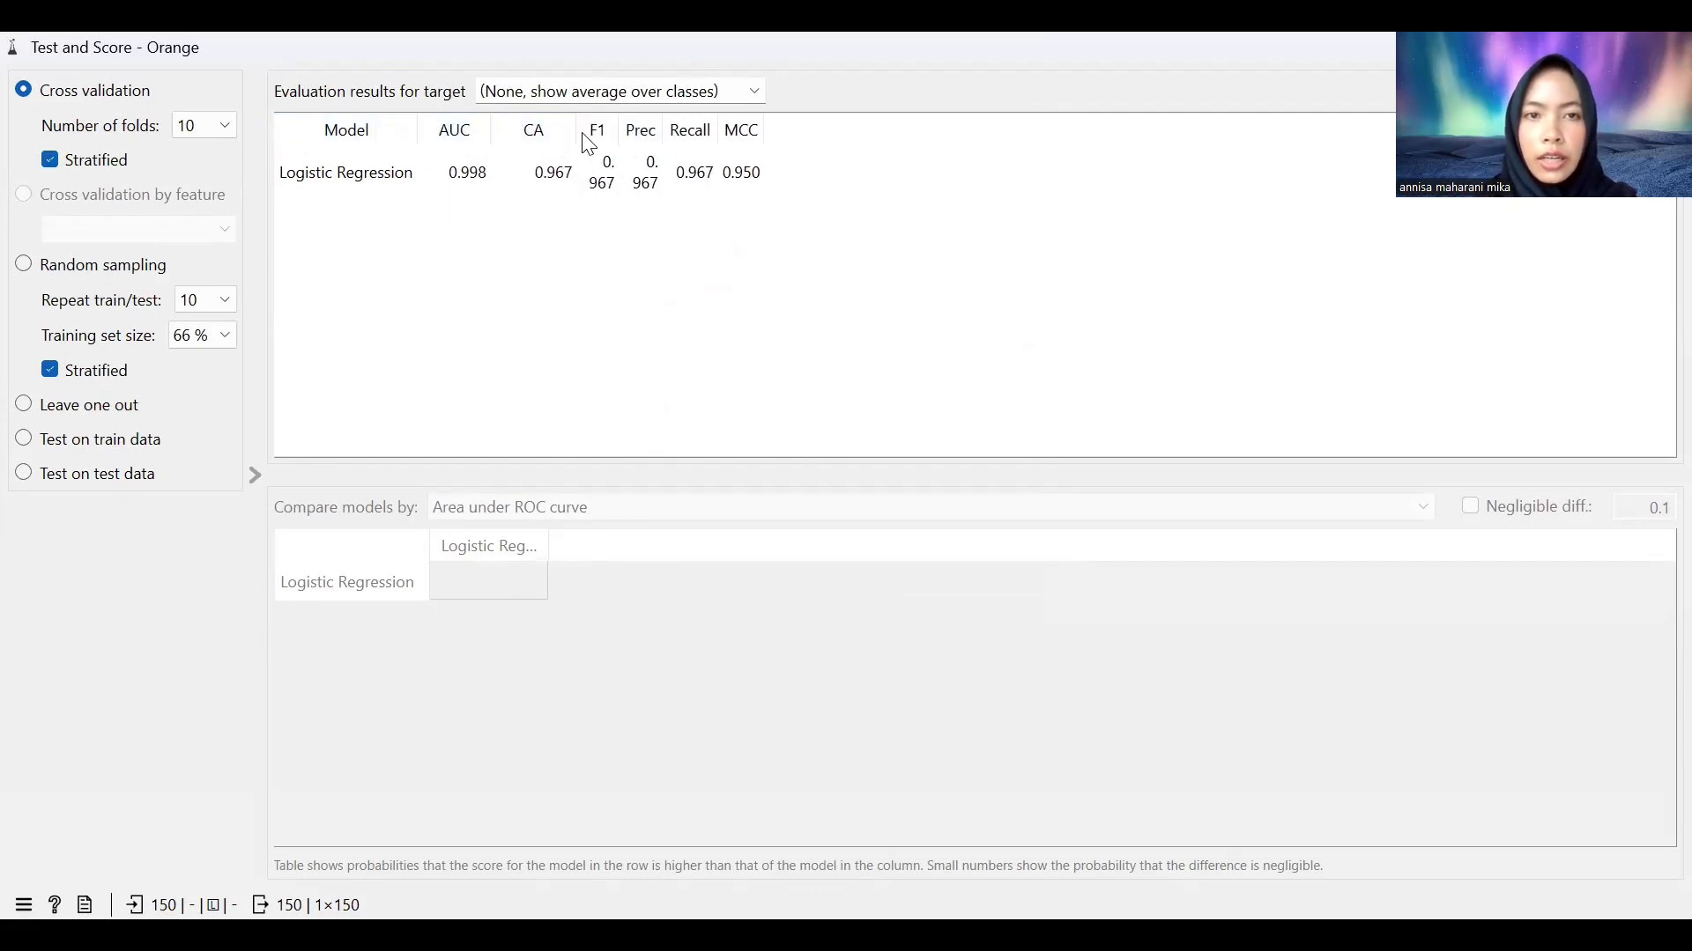
pyautogui.doubleClick(620, 124)
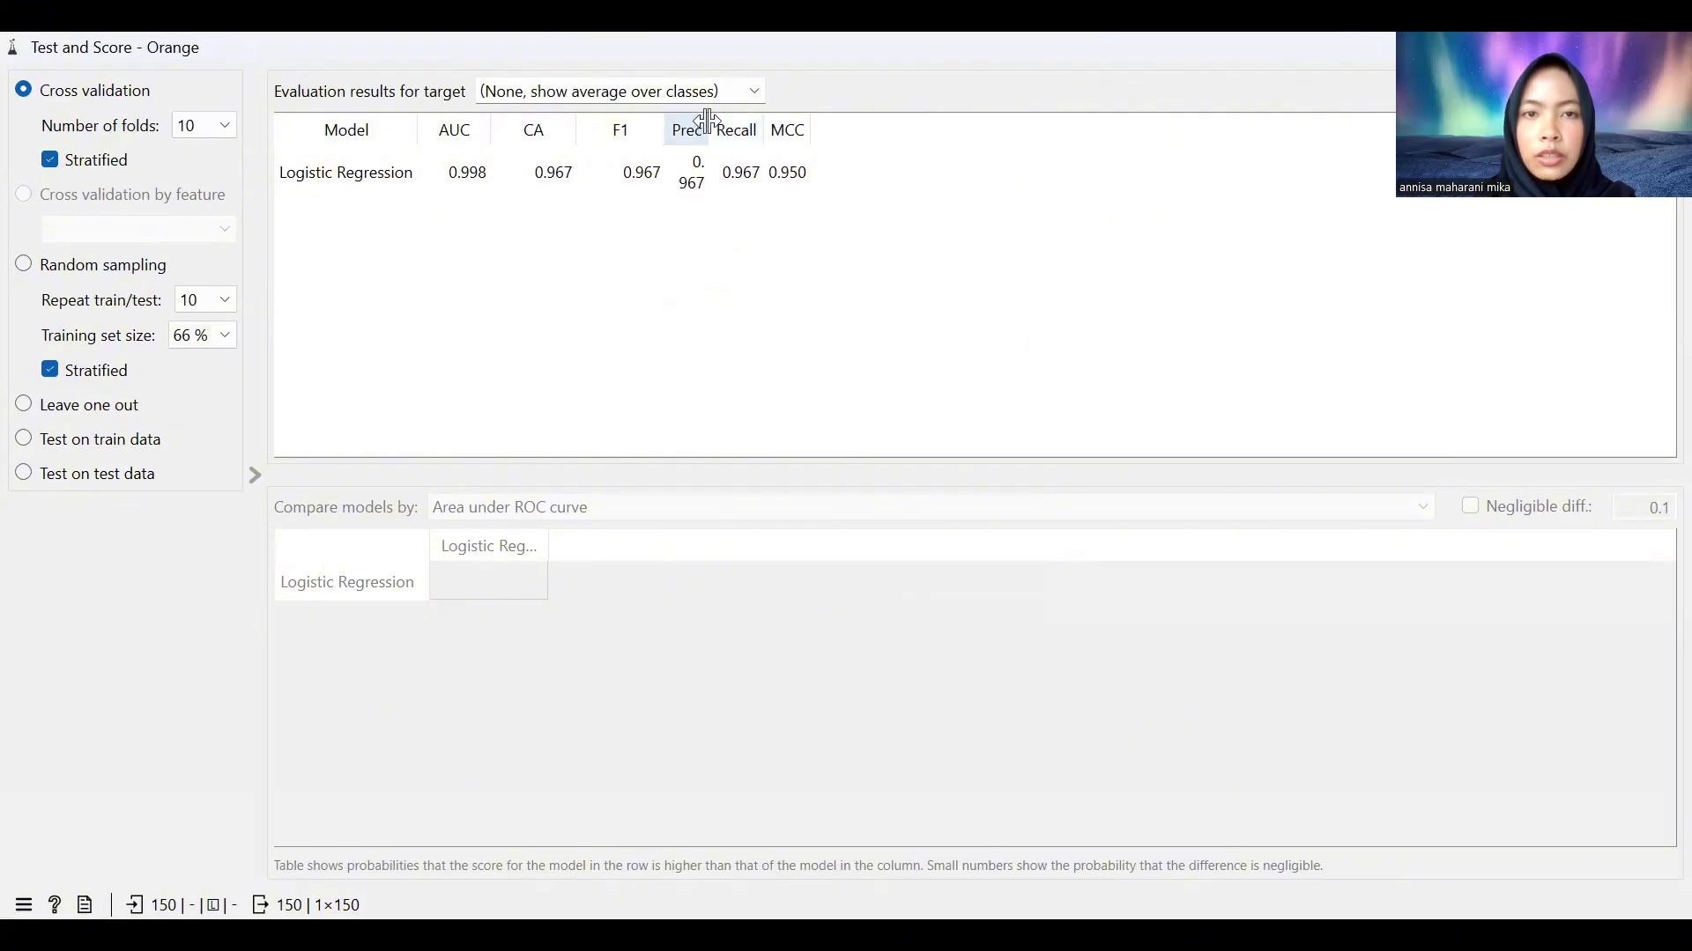
pyautogui.doubleClick(710, 123)
pyautogui.doubleClick(811, 123)
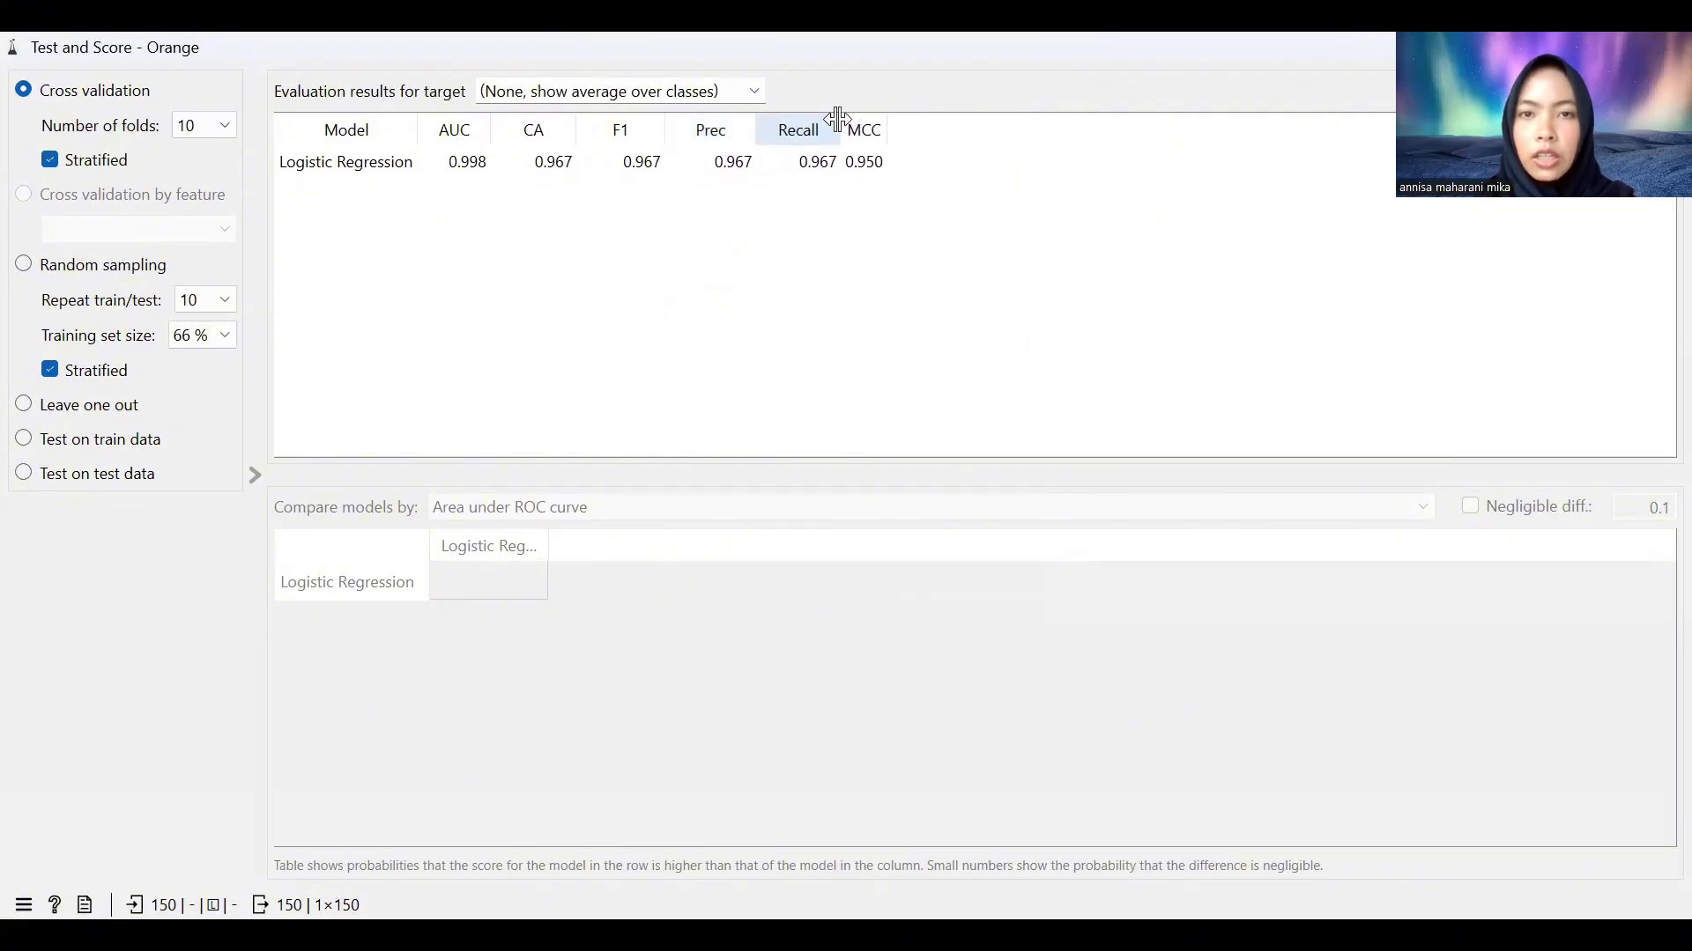
pyautogui.doubleClick(887, 124)
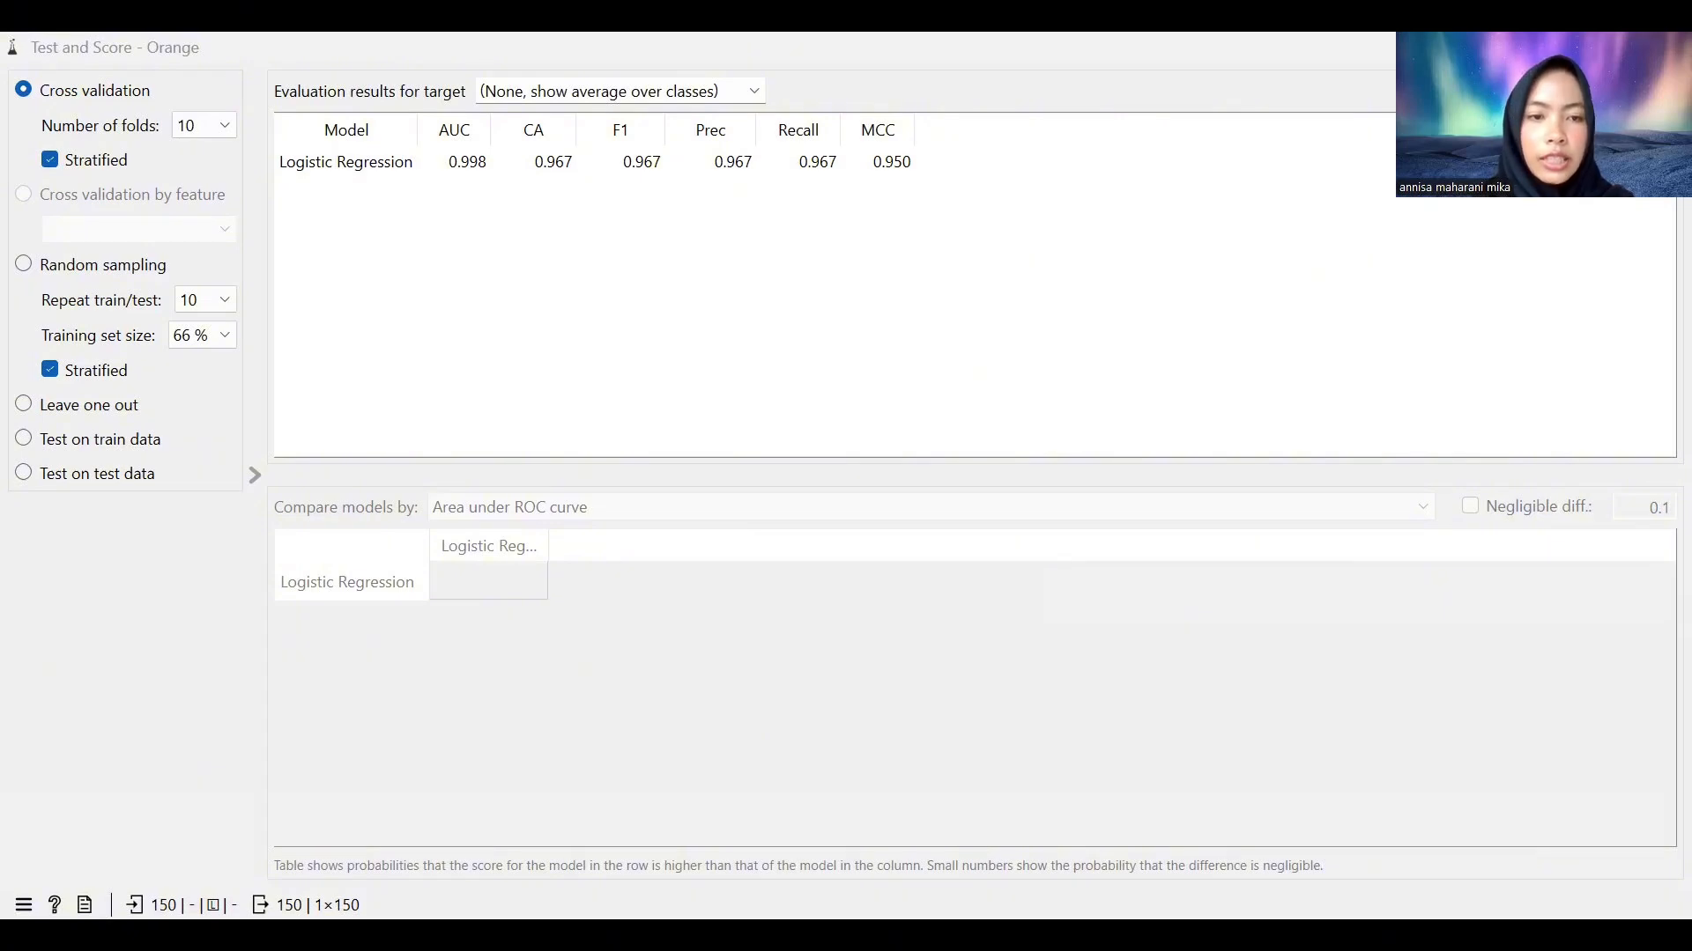
# Examine in the Scatter Plot how the iris classes separate and overlap by sepal length and sepal width
pyautogui.hotkey('alt', 'Tab')
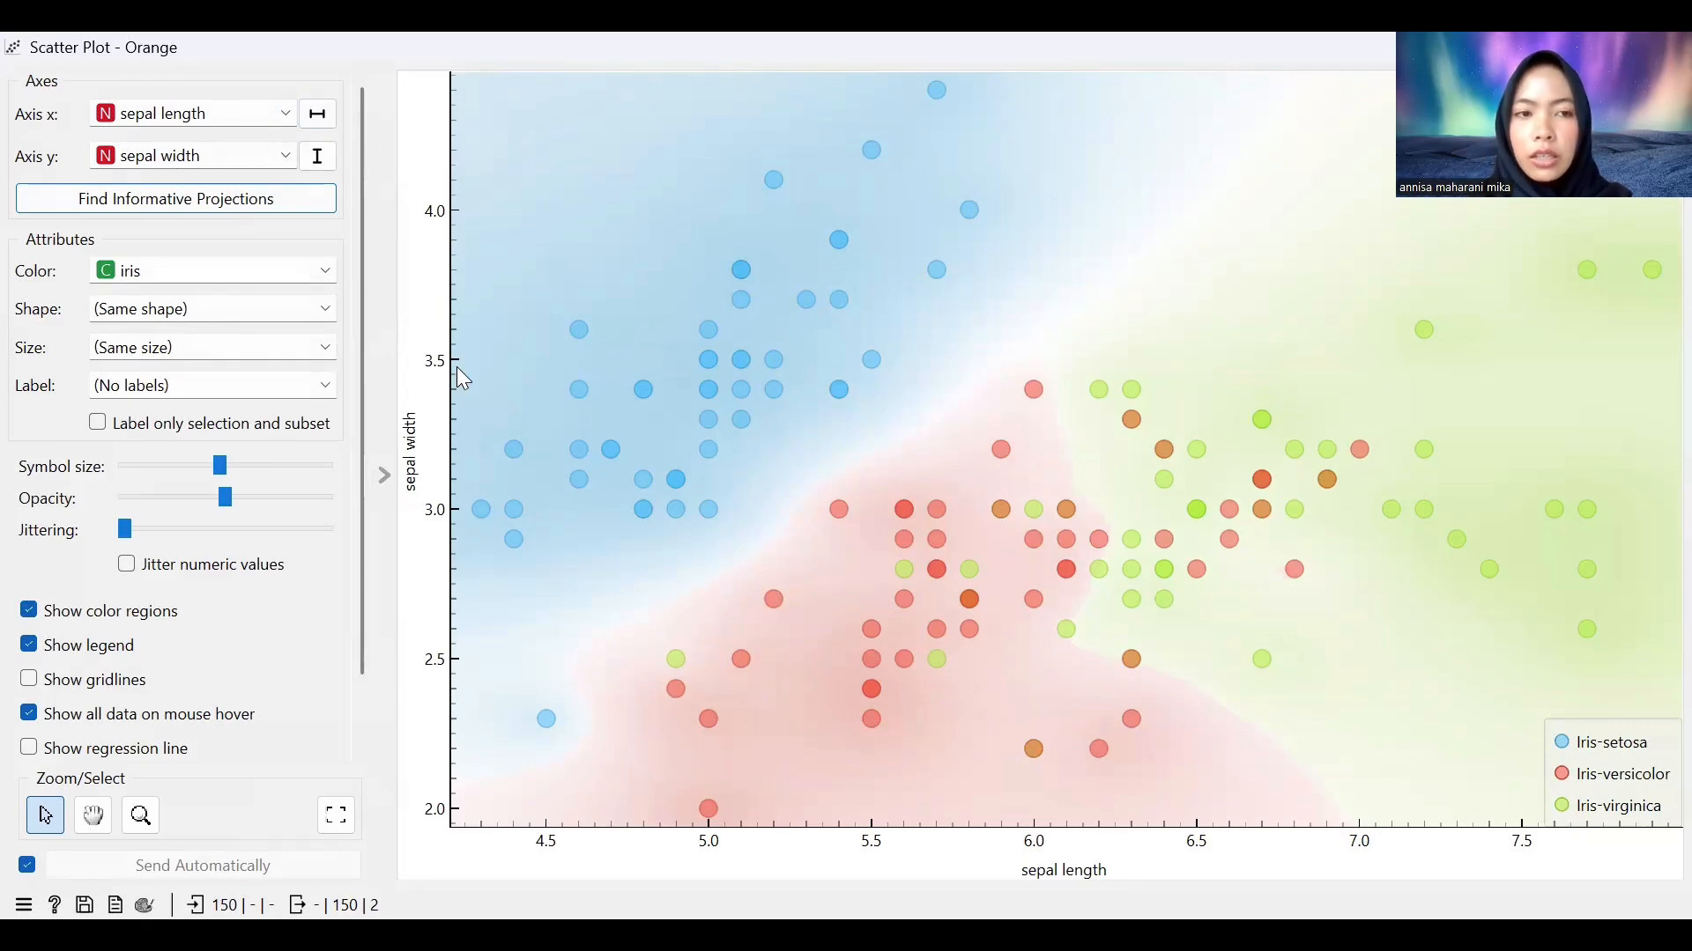
pyautogui.click(335, 266)
pyautogui.click(335, 265)
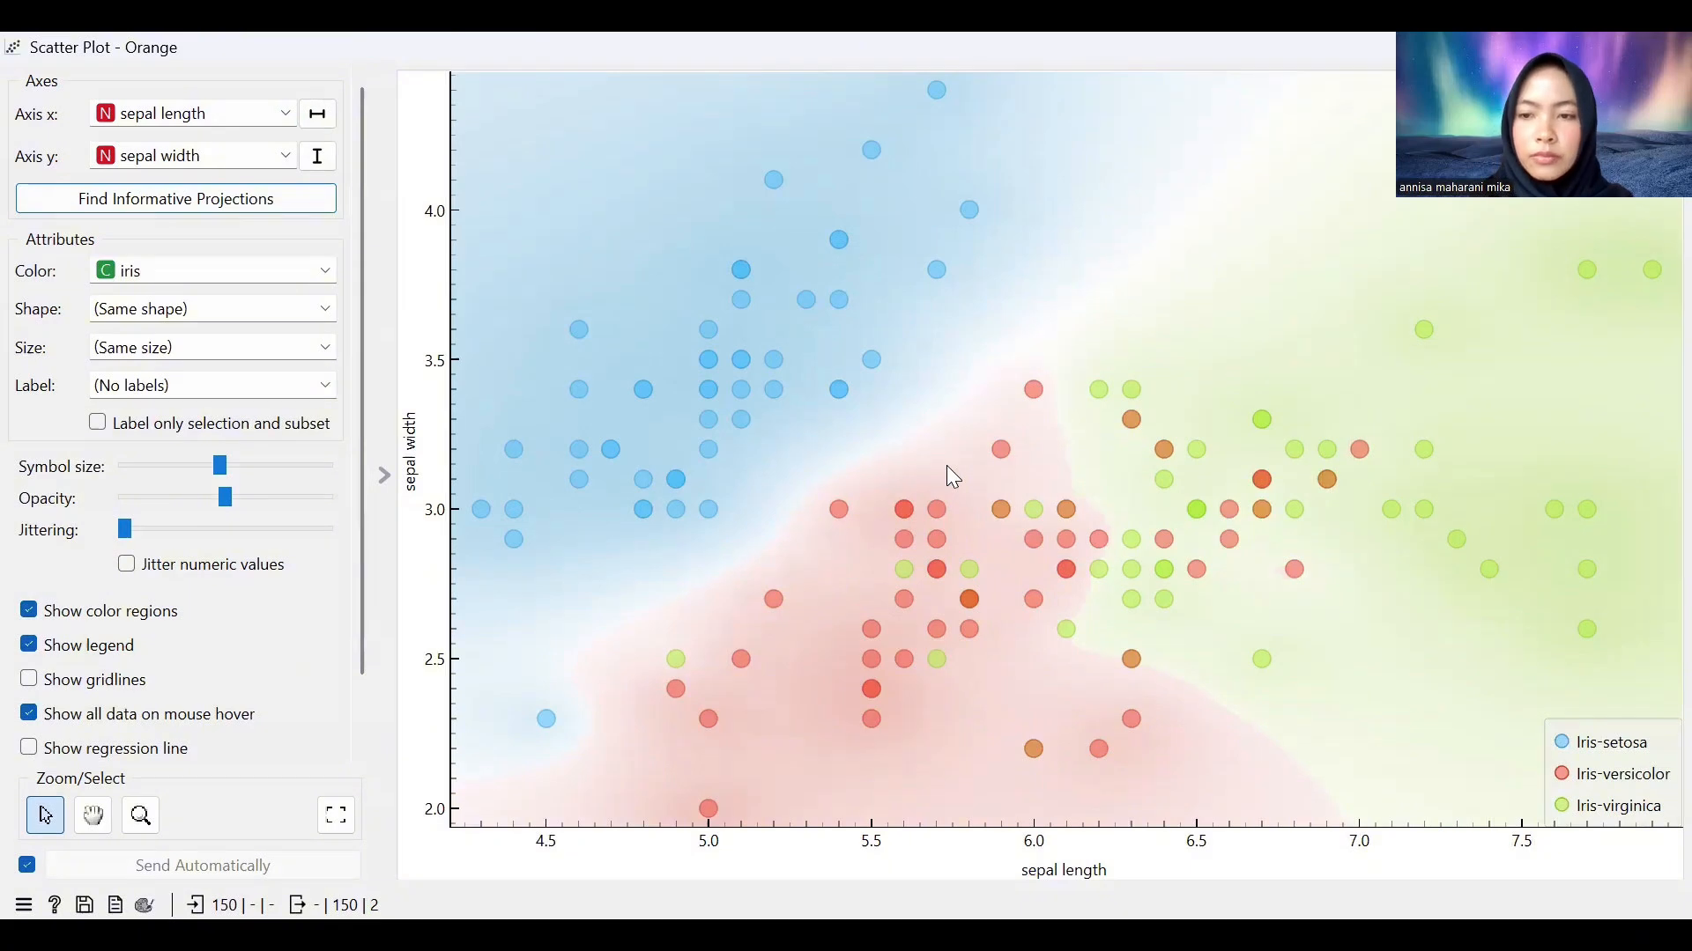
pyautogui.scroll(-3, 947, 465)
pyautogui.scroll(5, 949, 480)
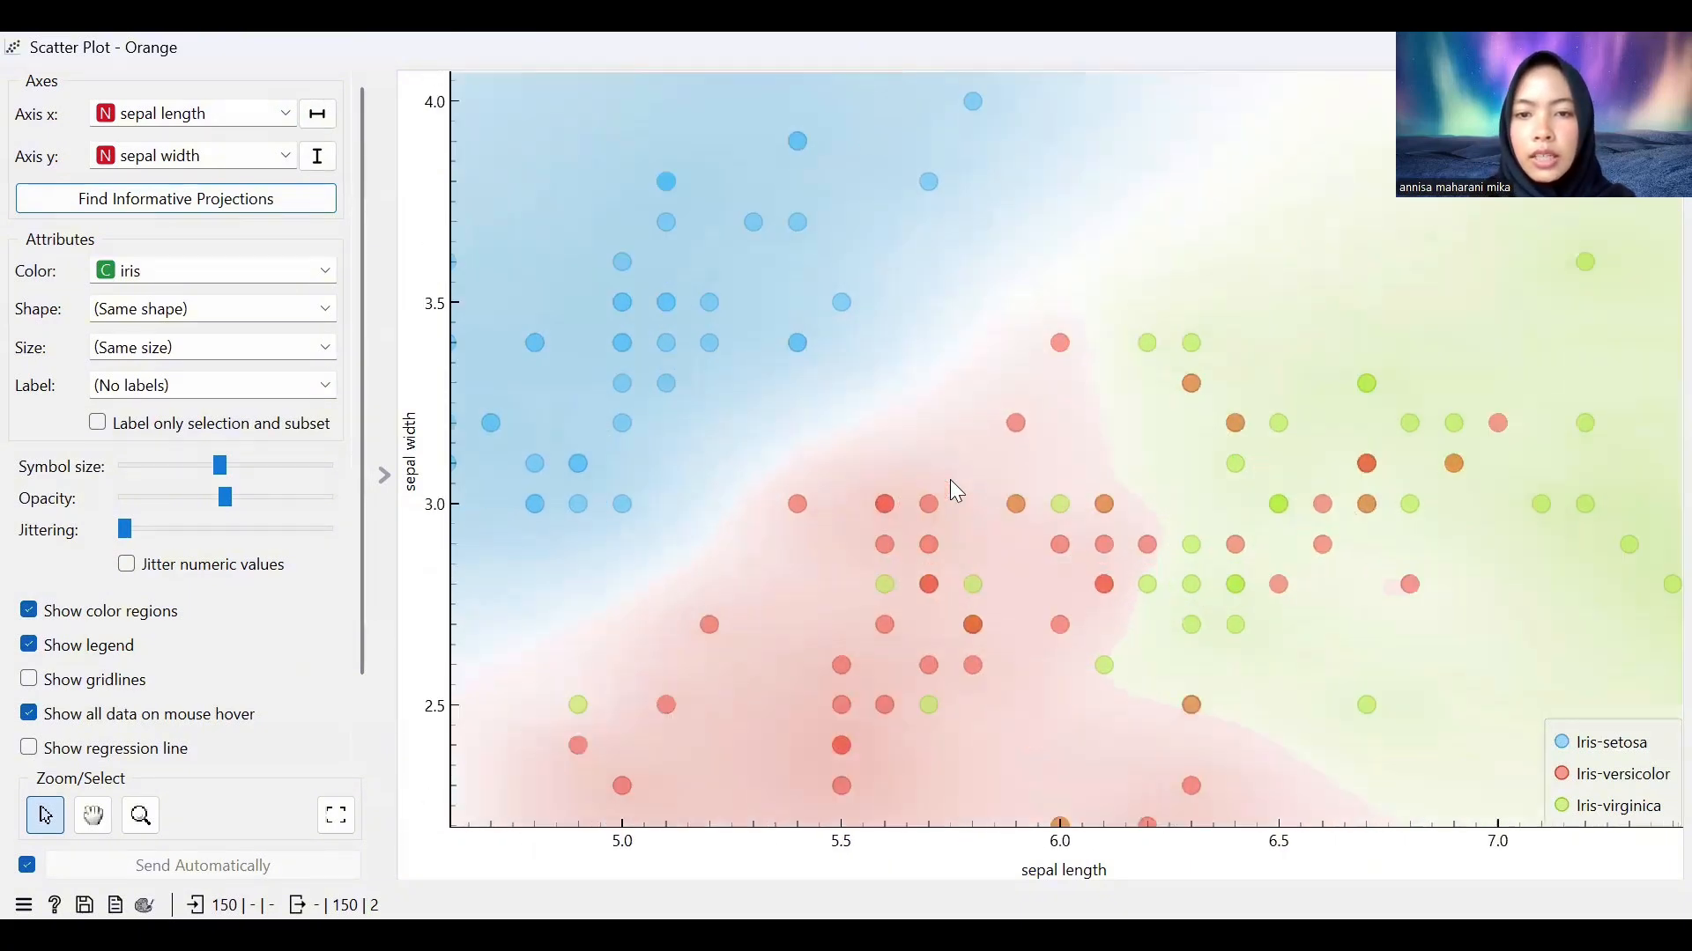
pyautogui.scroll(4, 753, 448)
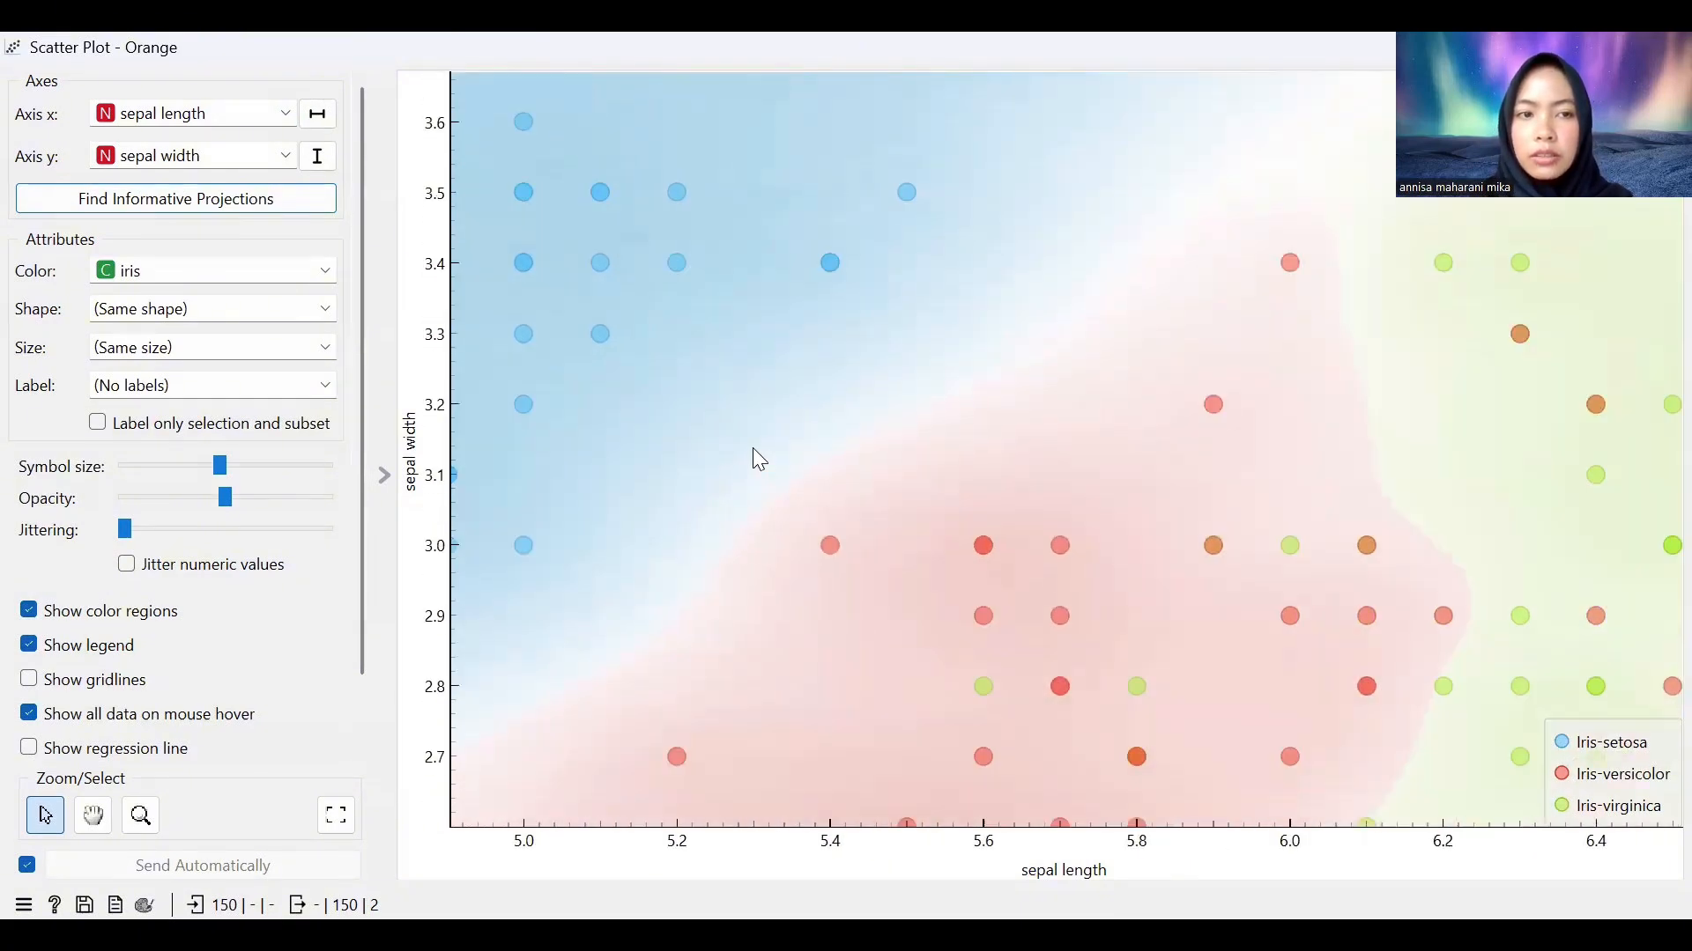
pyautogui.scroll(-6, 753, 448)
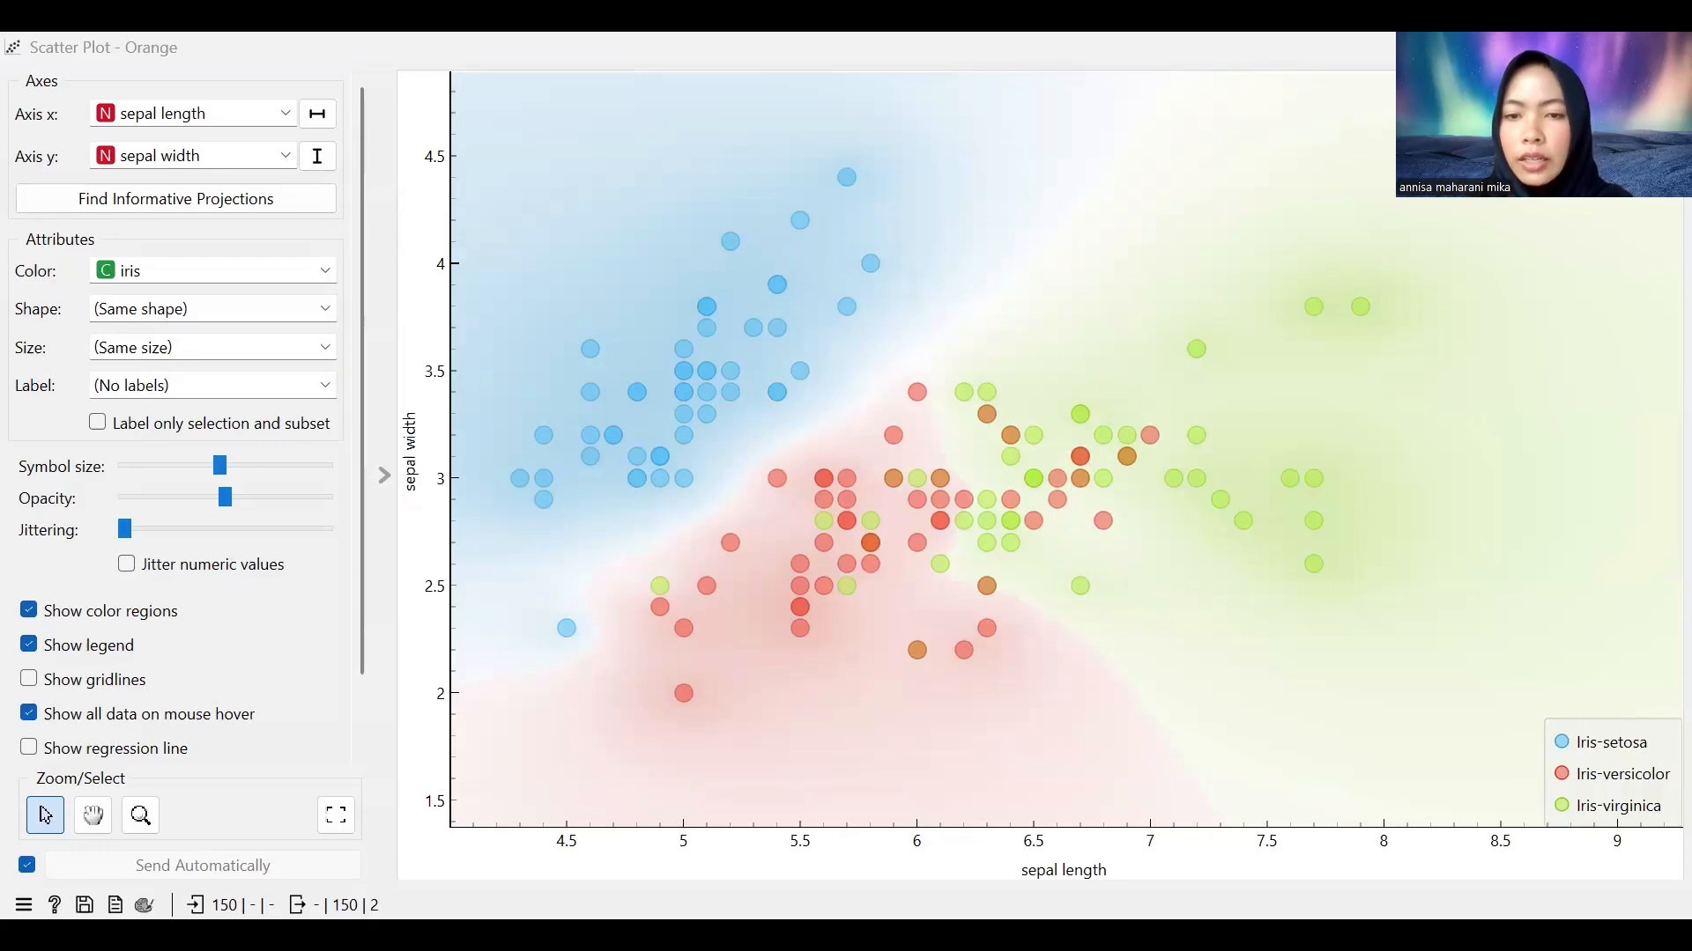
pyautogui.click(1163, 502)
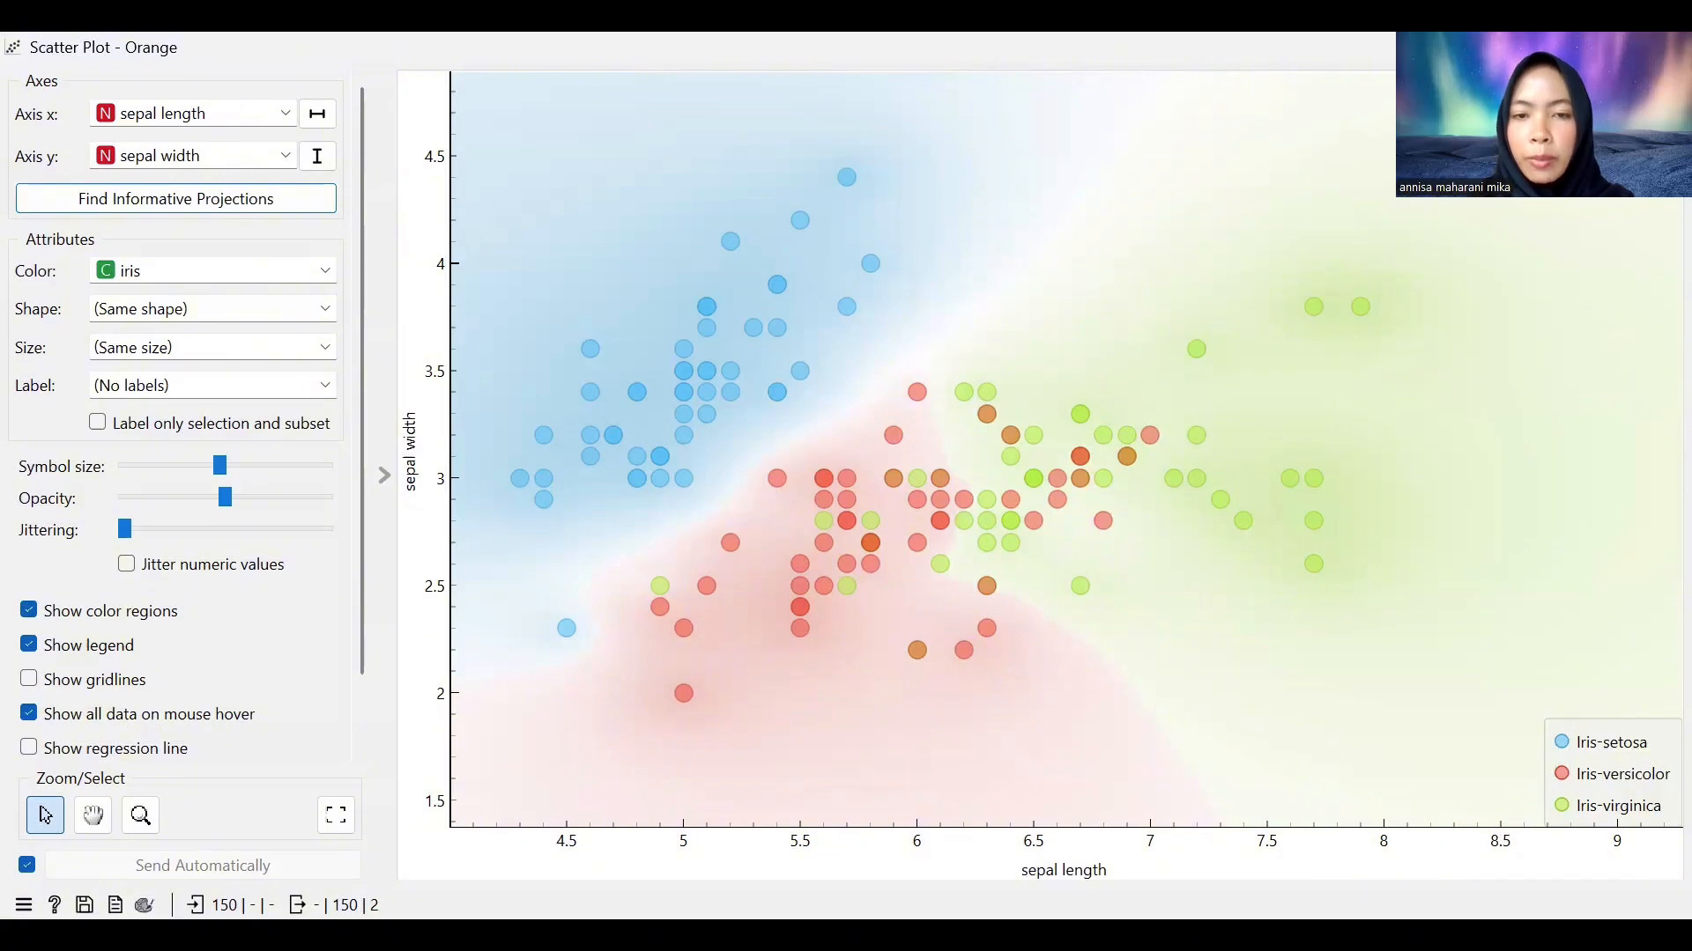
pyautogui.hotkey('alt', 'Tab')
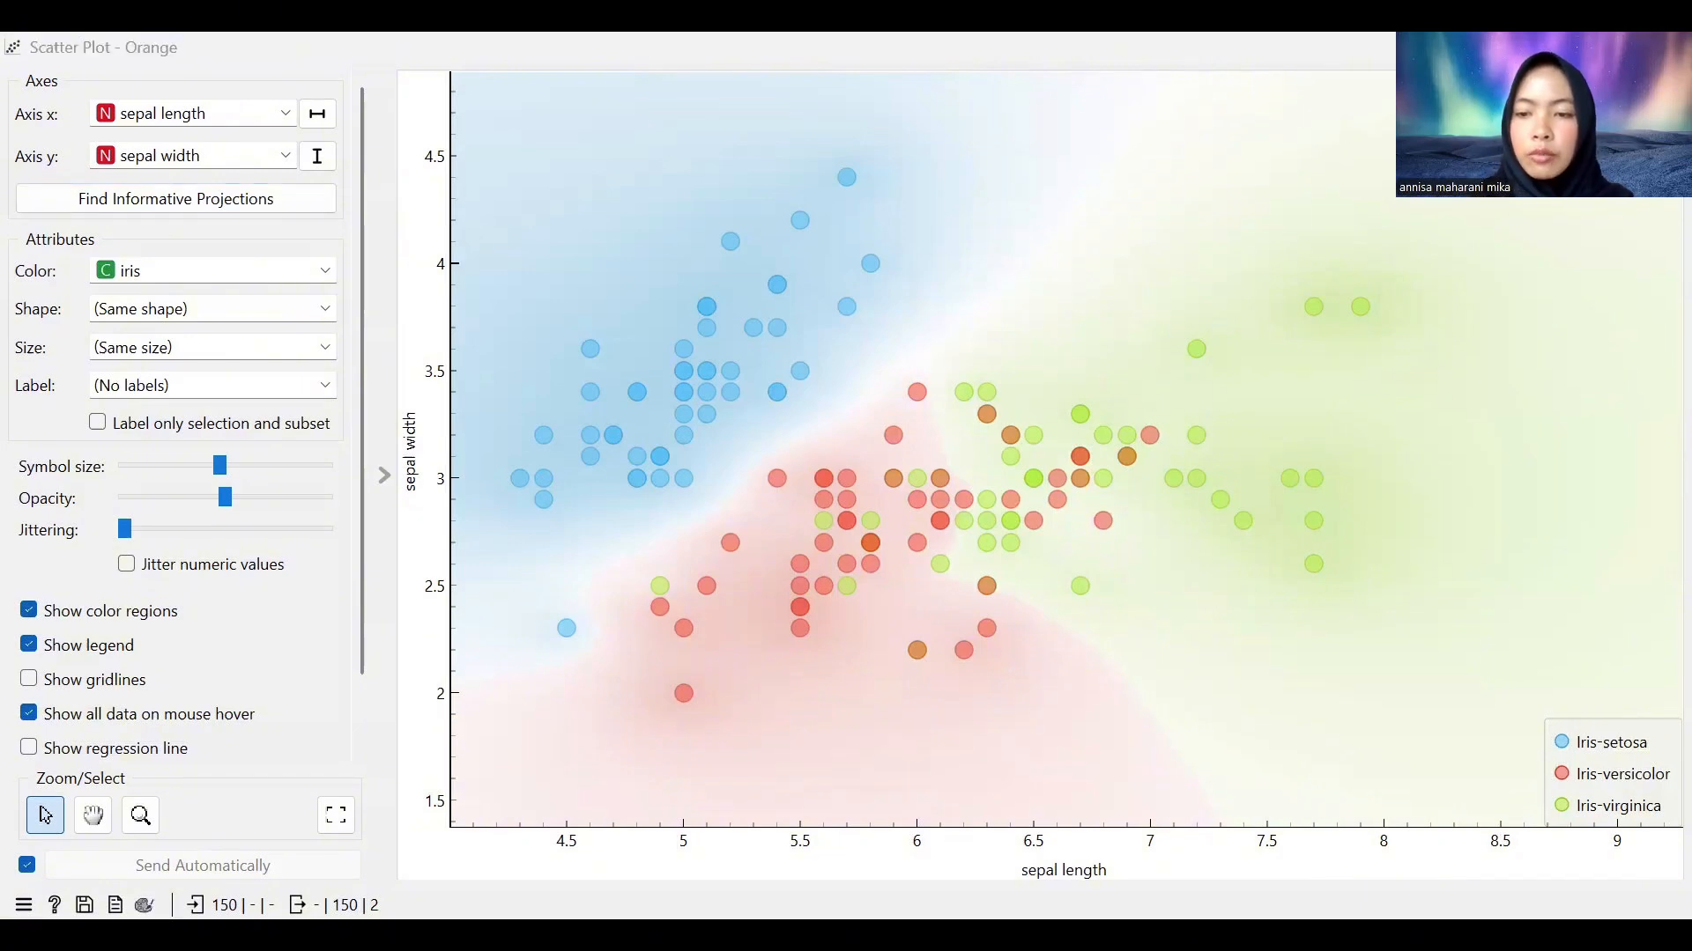
pyautogui.click(1238, 750)
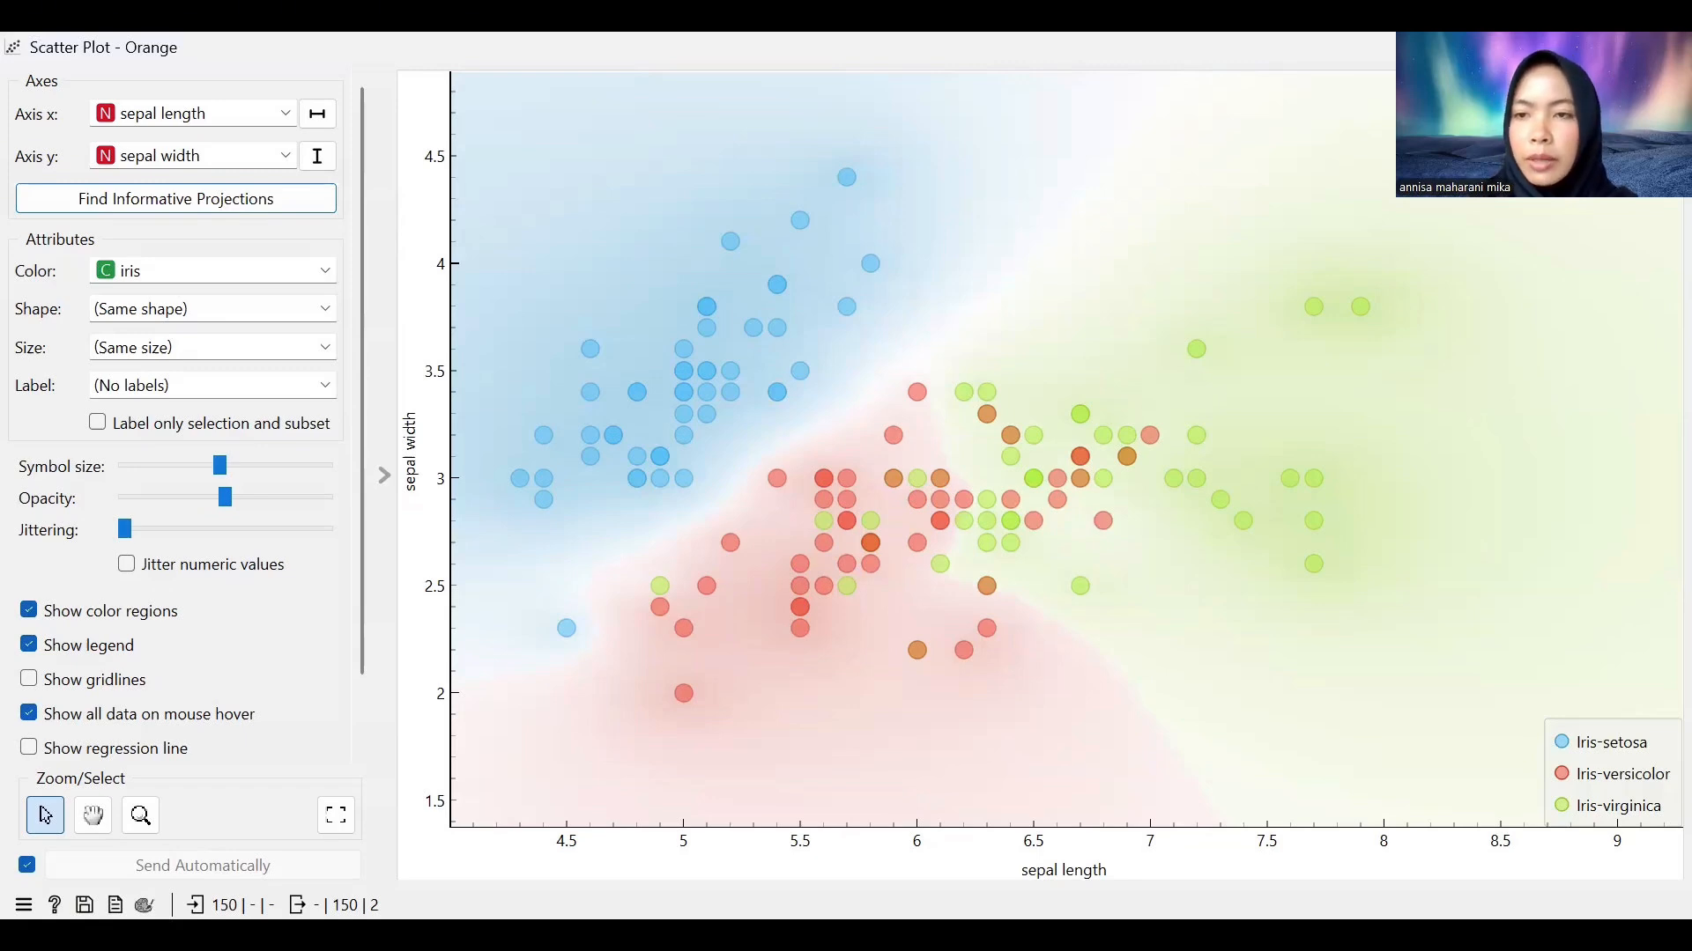
pyautogui.hotkey('alt', 'Tab')
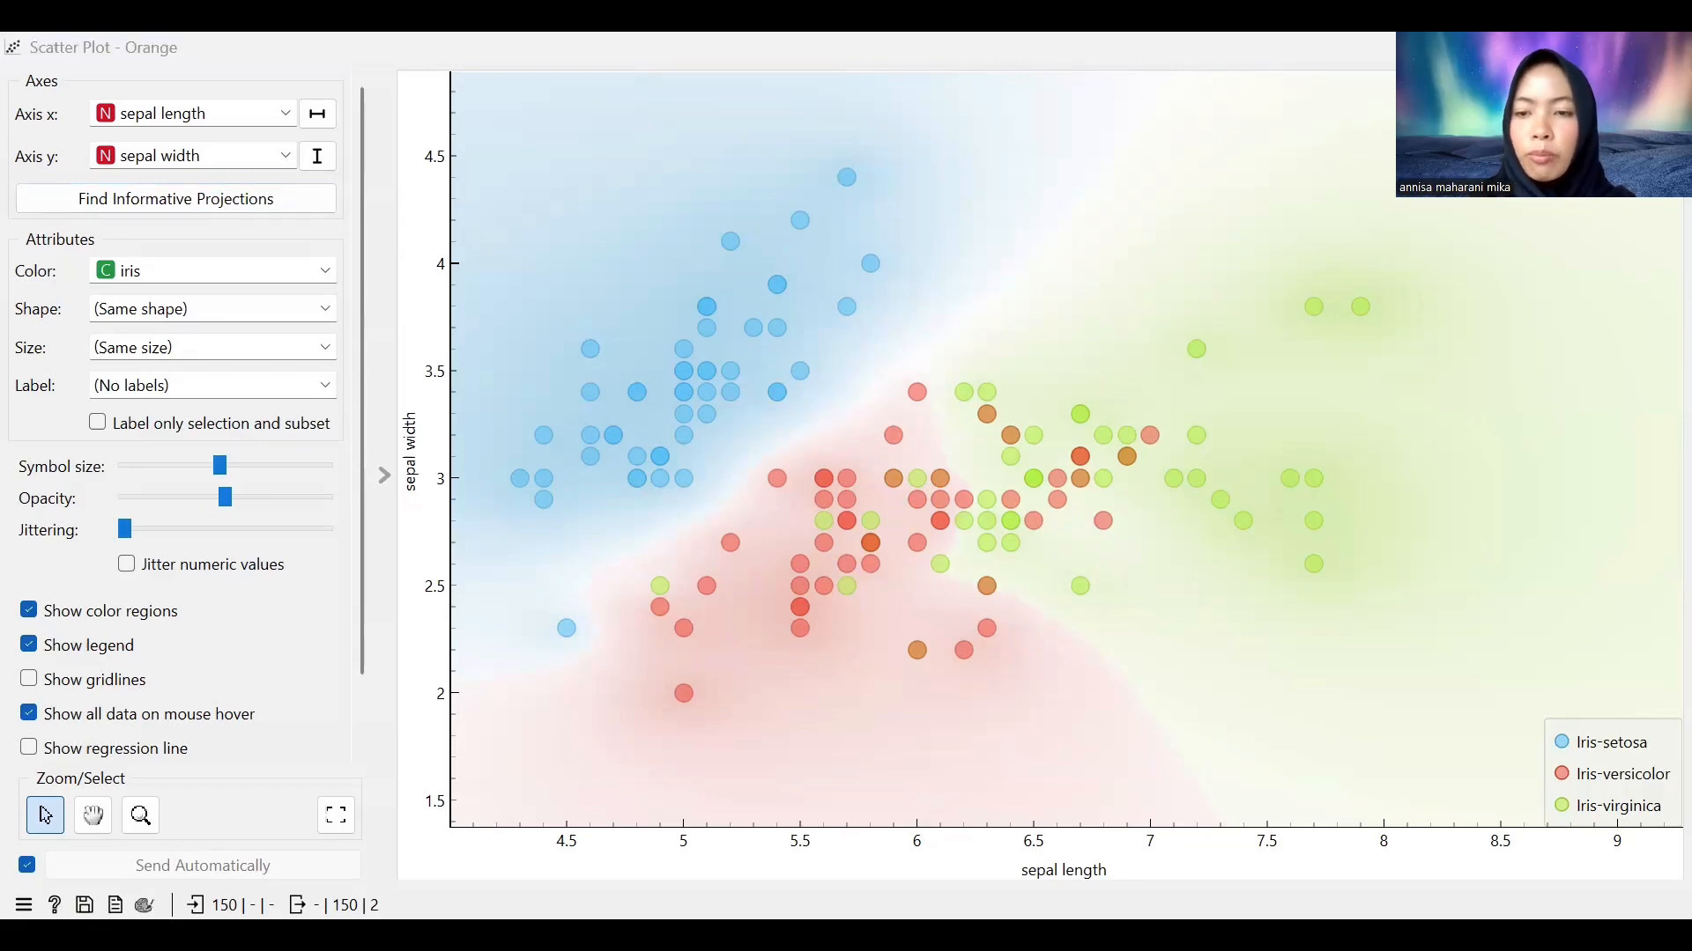
pyautogui.click(756, 583)
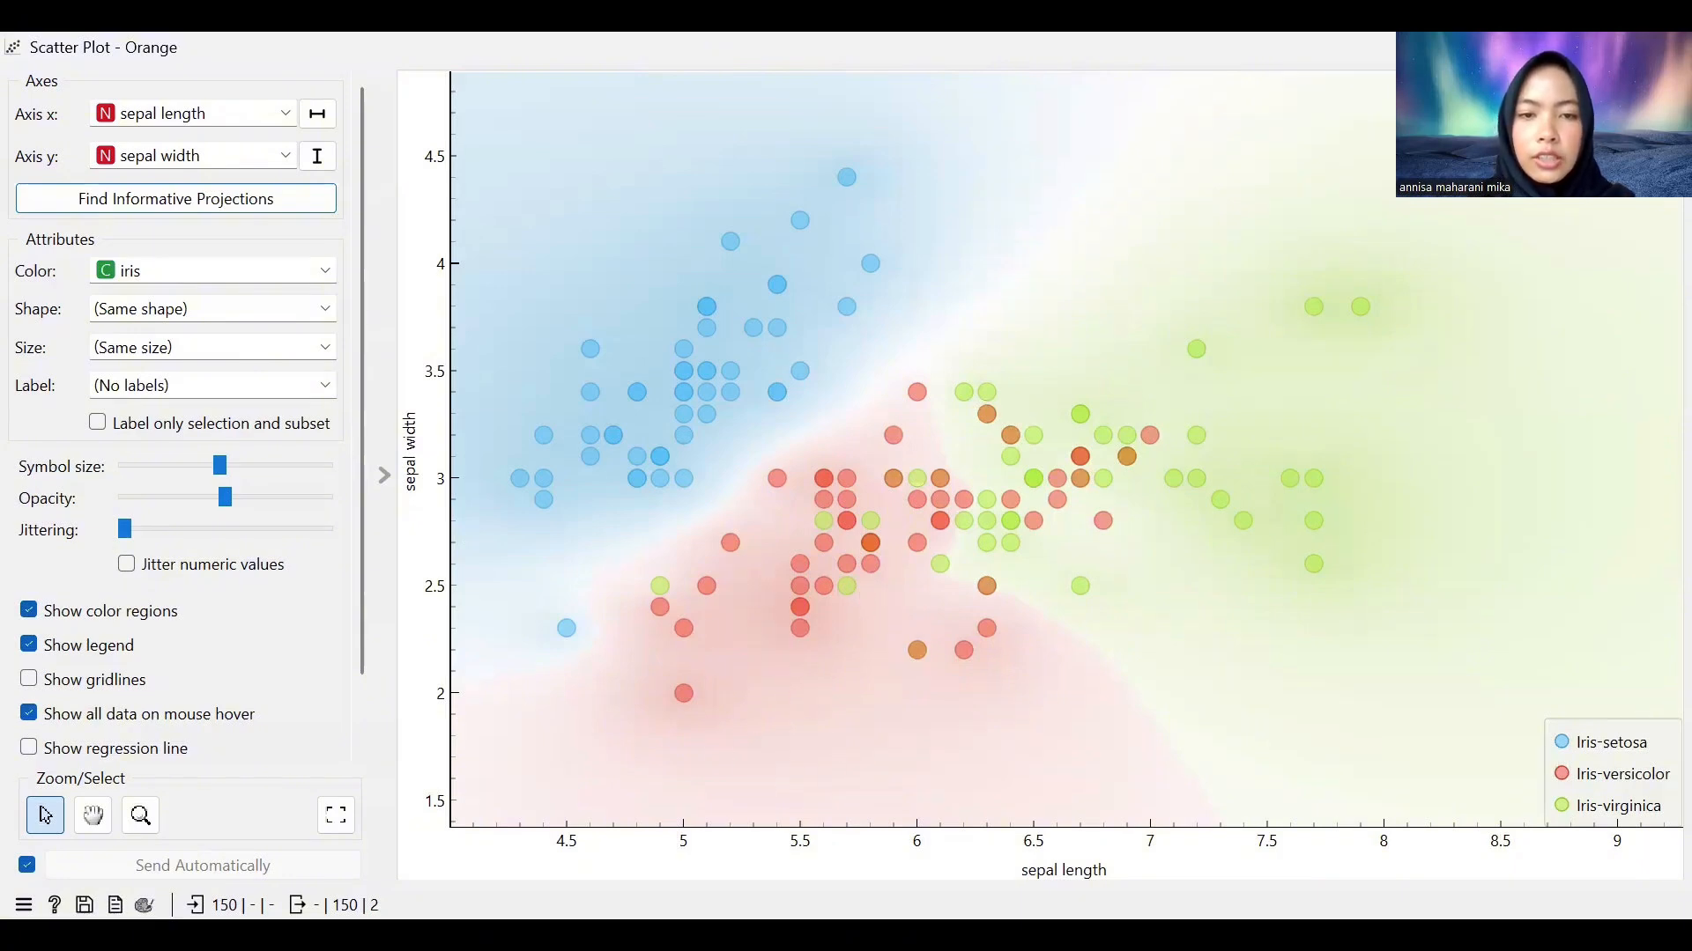
pyautogui.hotkey('alt', 'Tab')
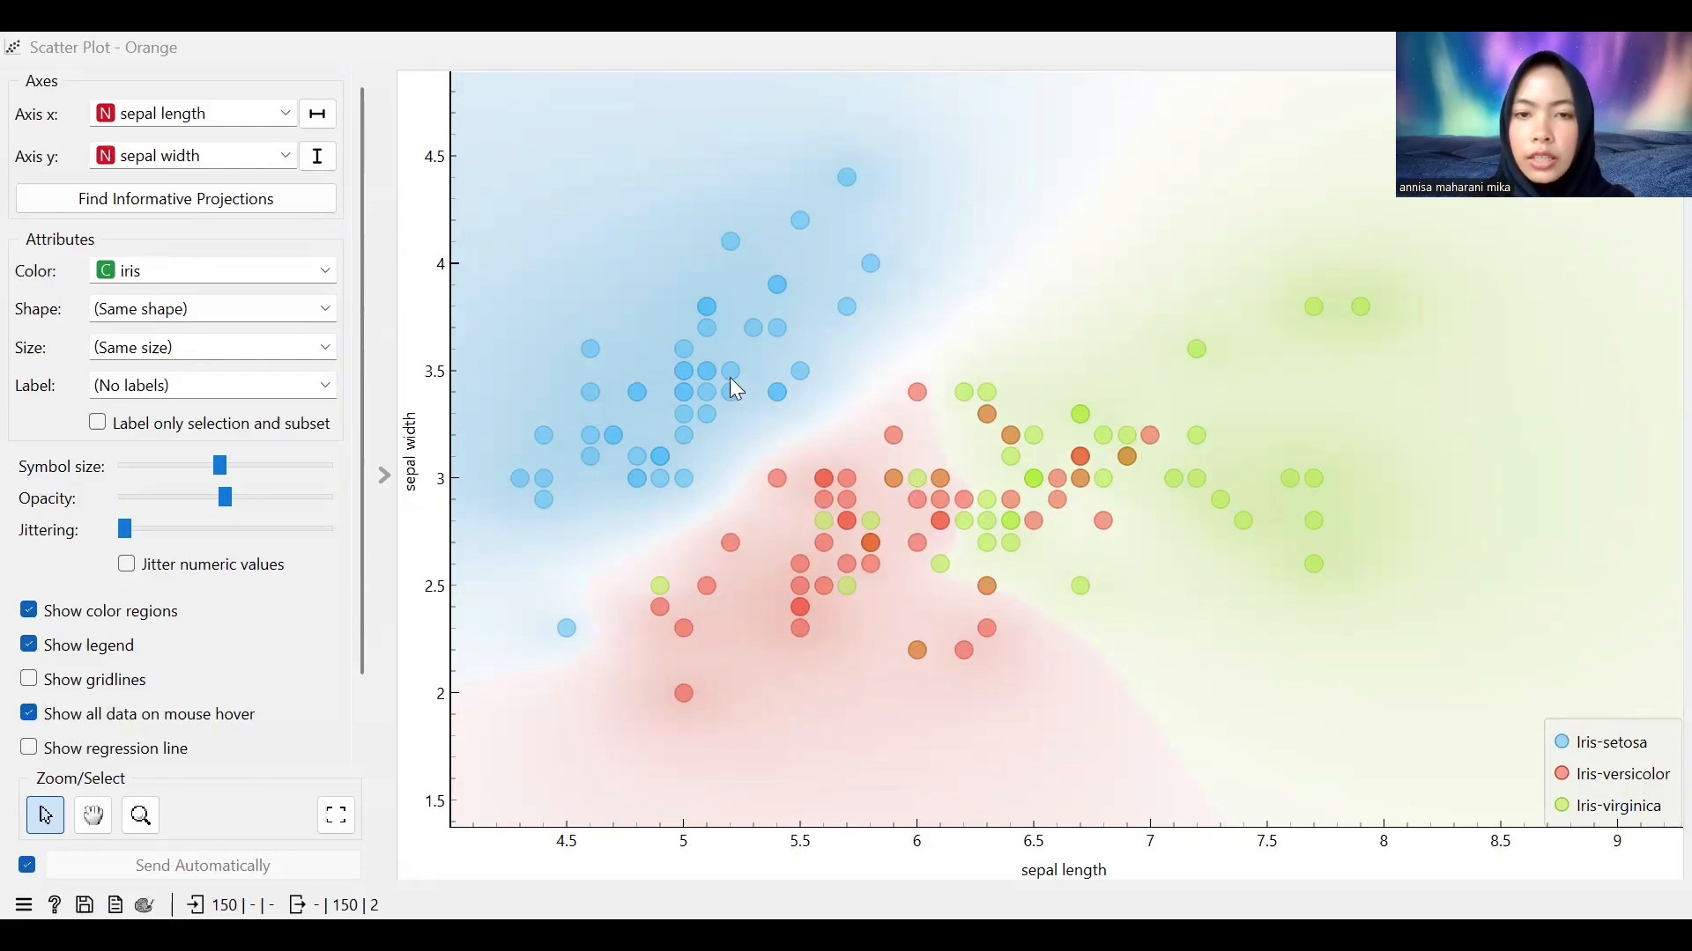
pyautogui.click(888, 404)
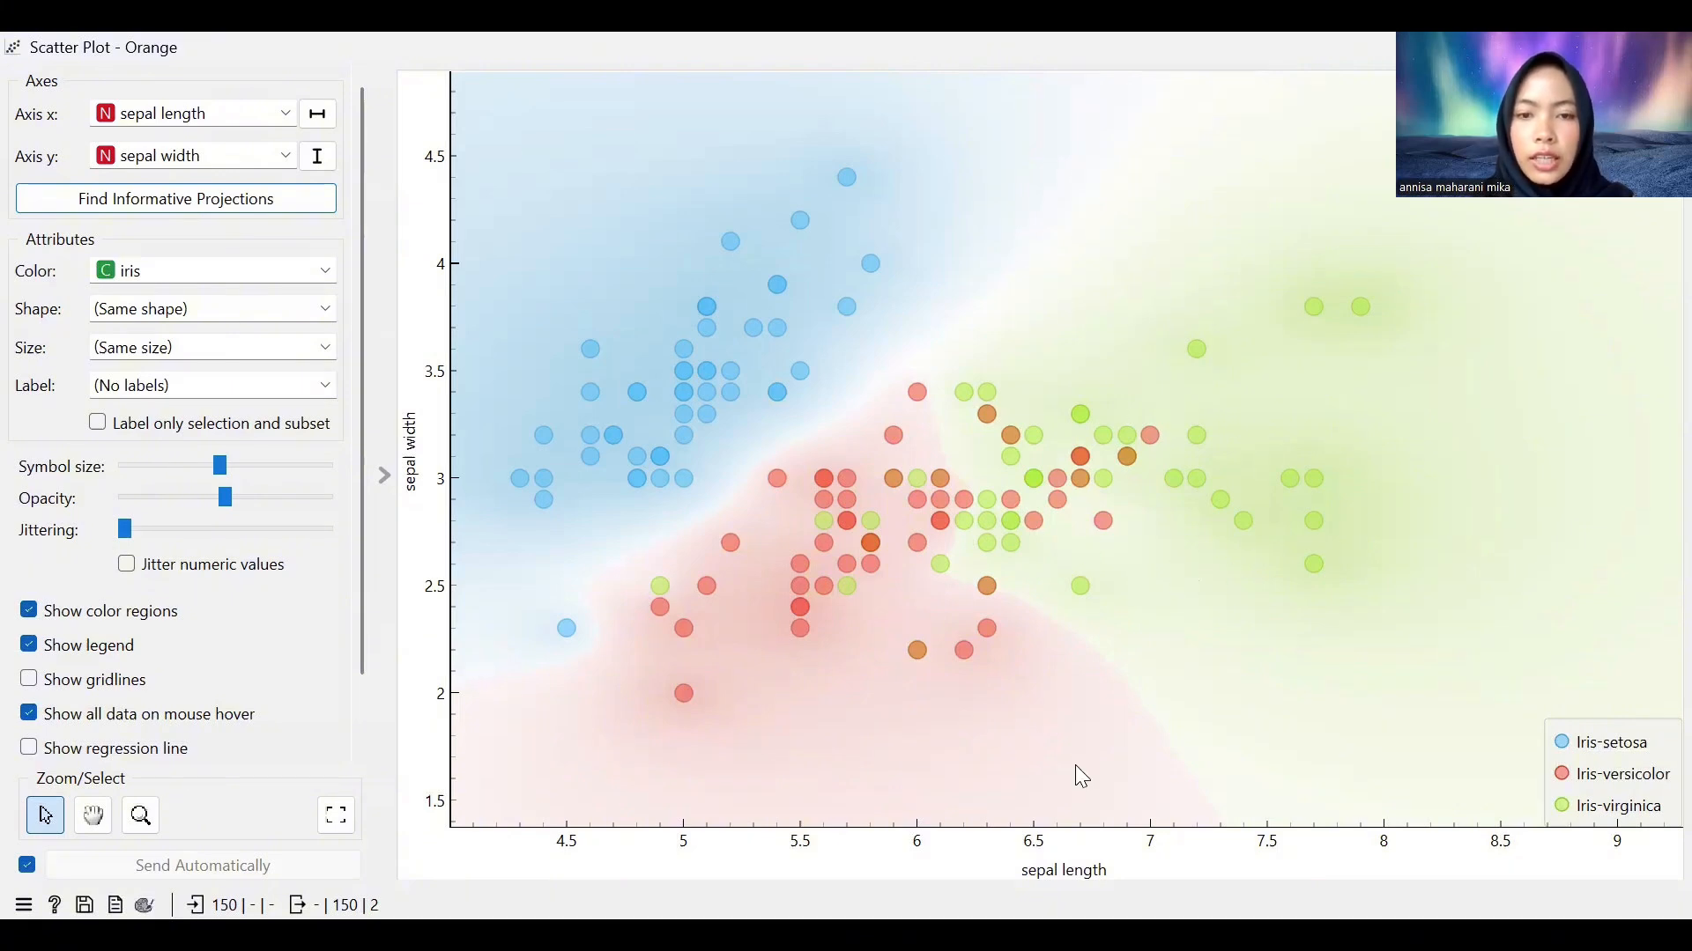
# Examine the Confusion Matrix for logistic regression, comparing actual and predicted percentages for each iris class
pyautogui.hotkey('alt', 'Tab')
pyautogui.hotkey('alt', 'Tab')
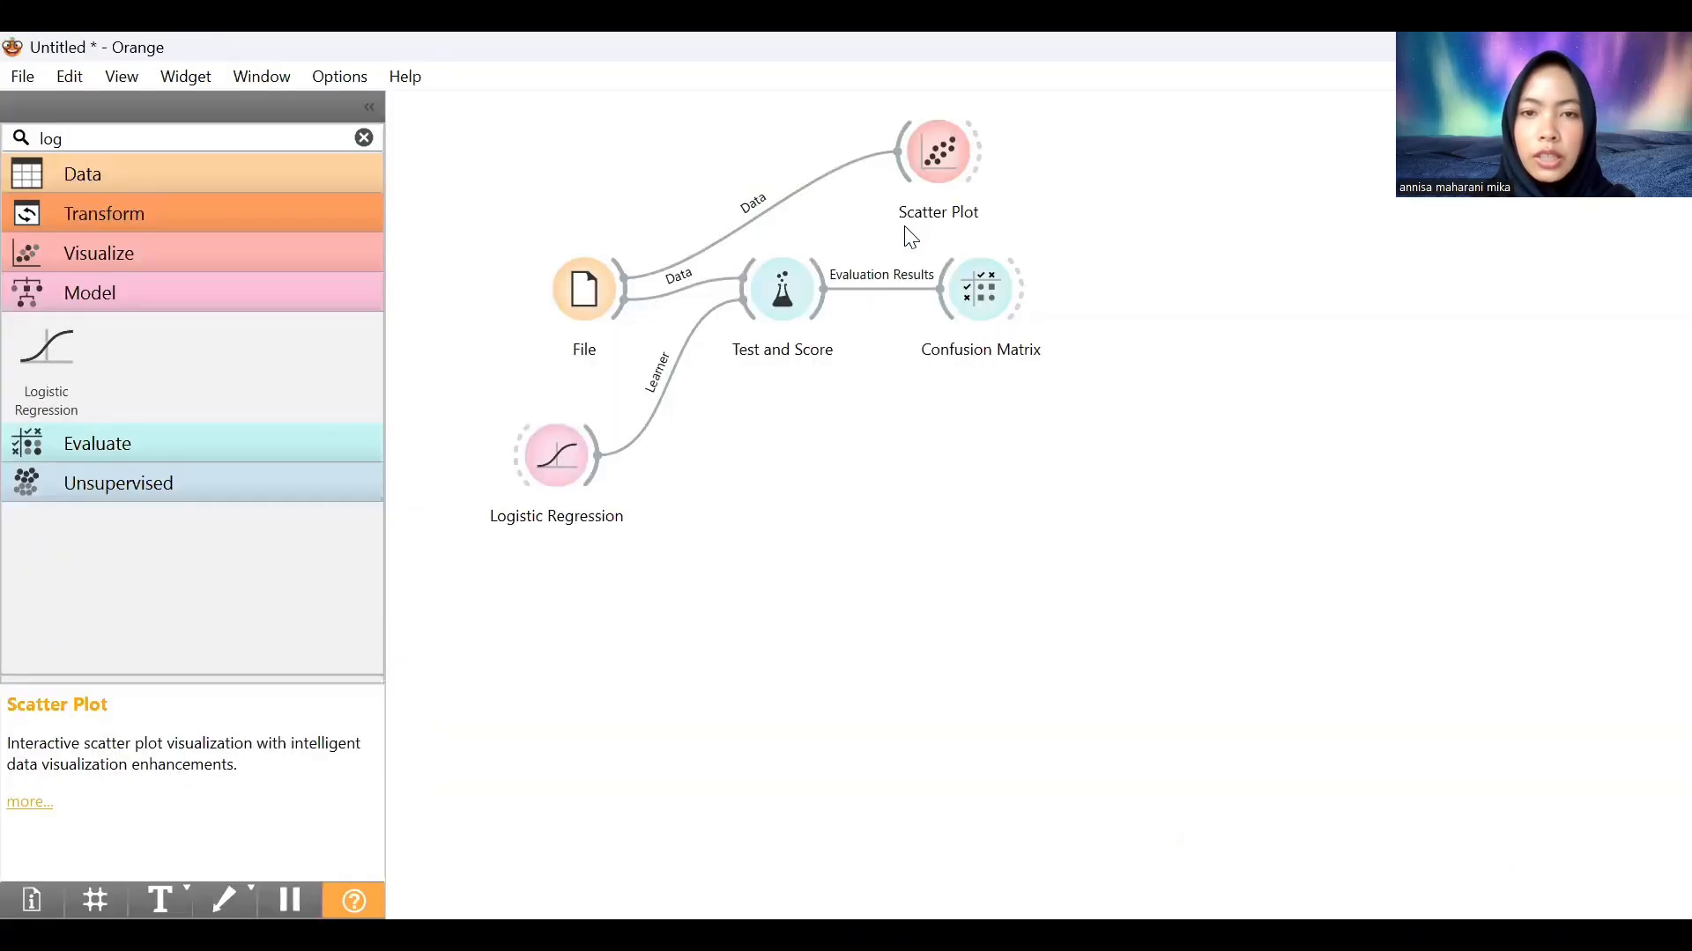
pyautogui.doubleClick(981, 296)
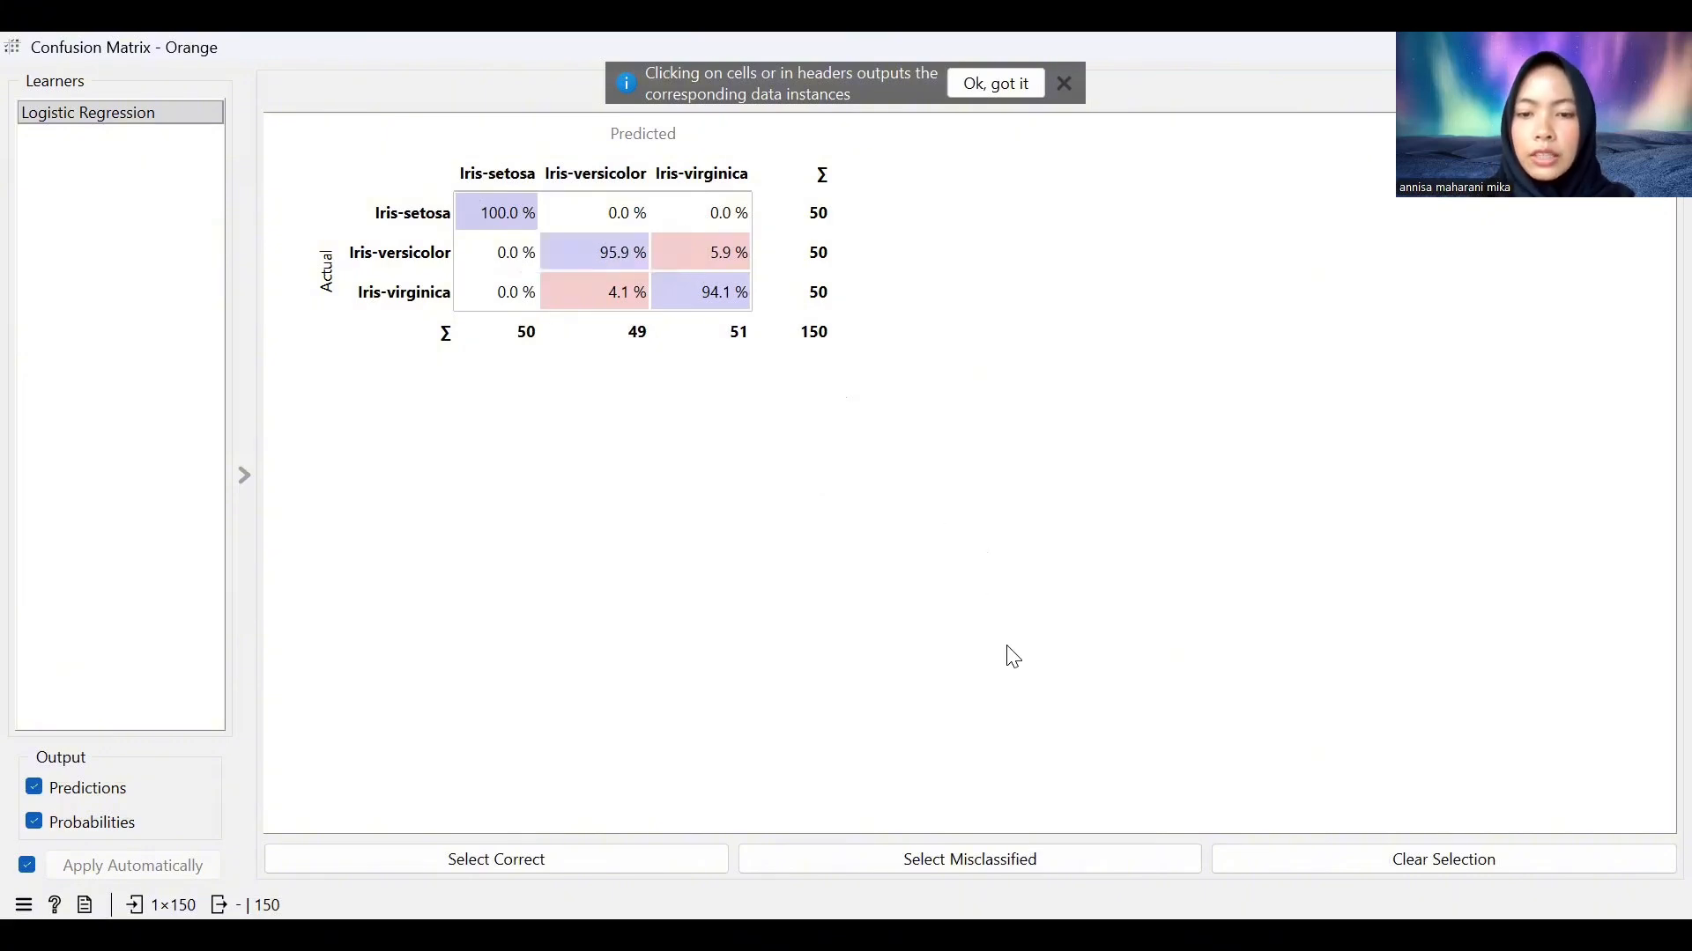
pyautogui.hotkey('alt', 'Tab')
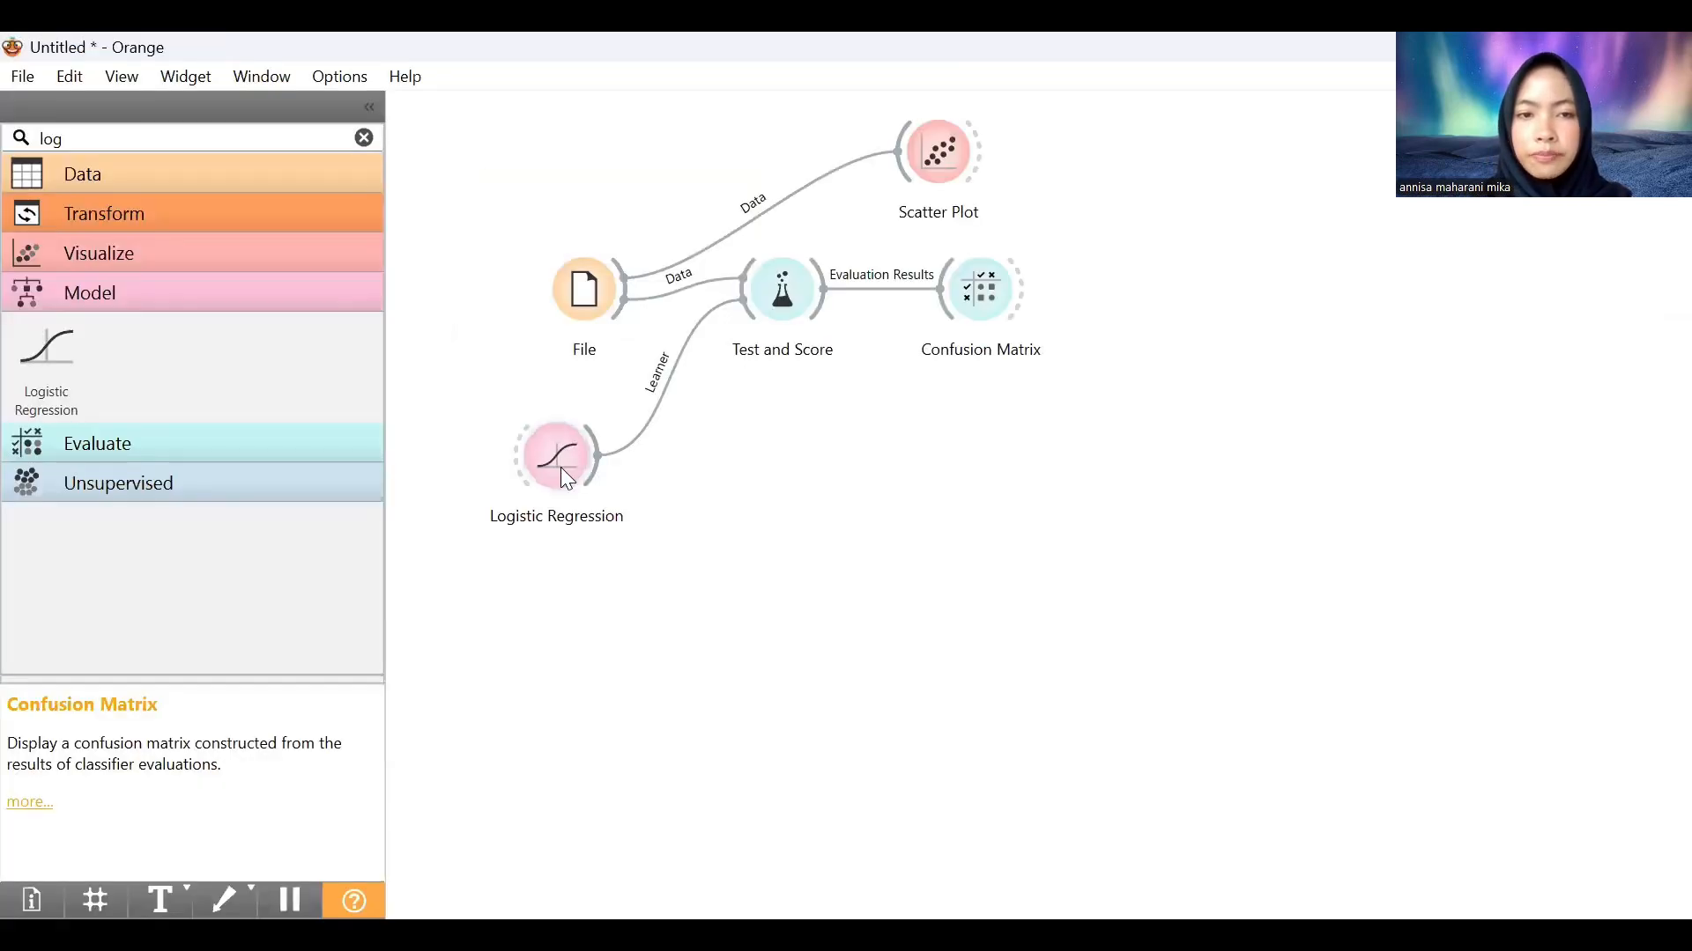
# Check the regularization type and strength settings of the Logistic Regression widget
pyautogui.click(564, 476)
pyautogui.doubleClick(564, 475)
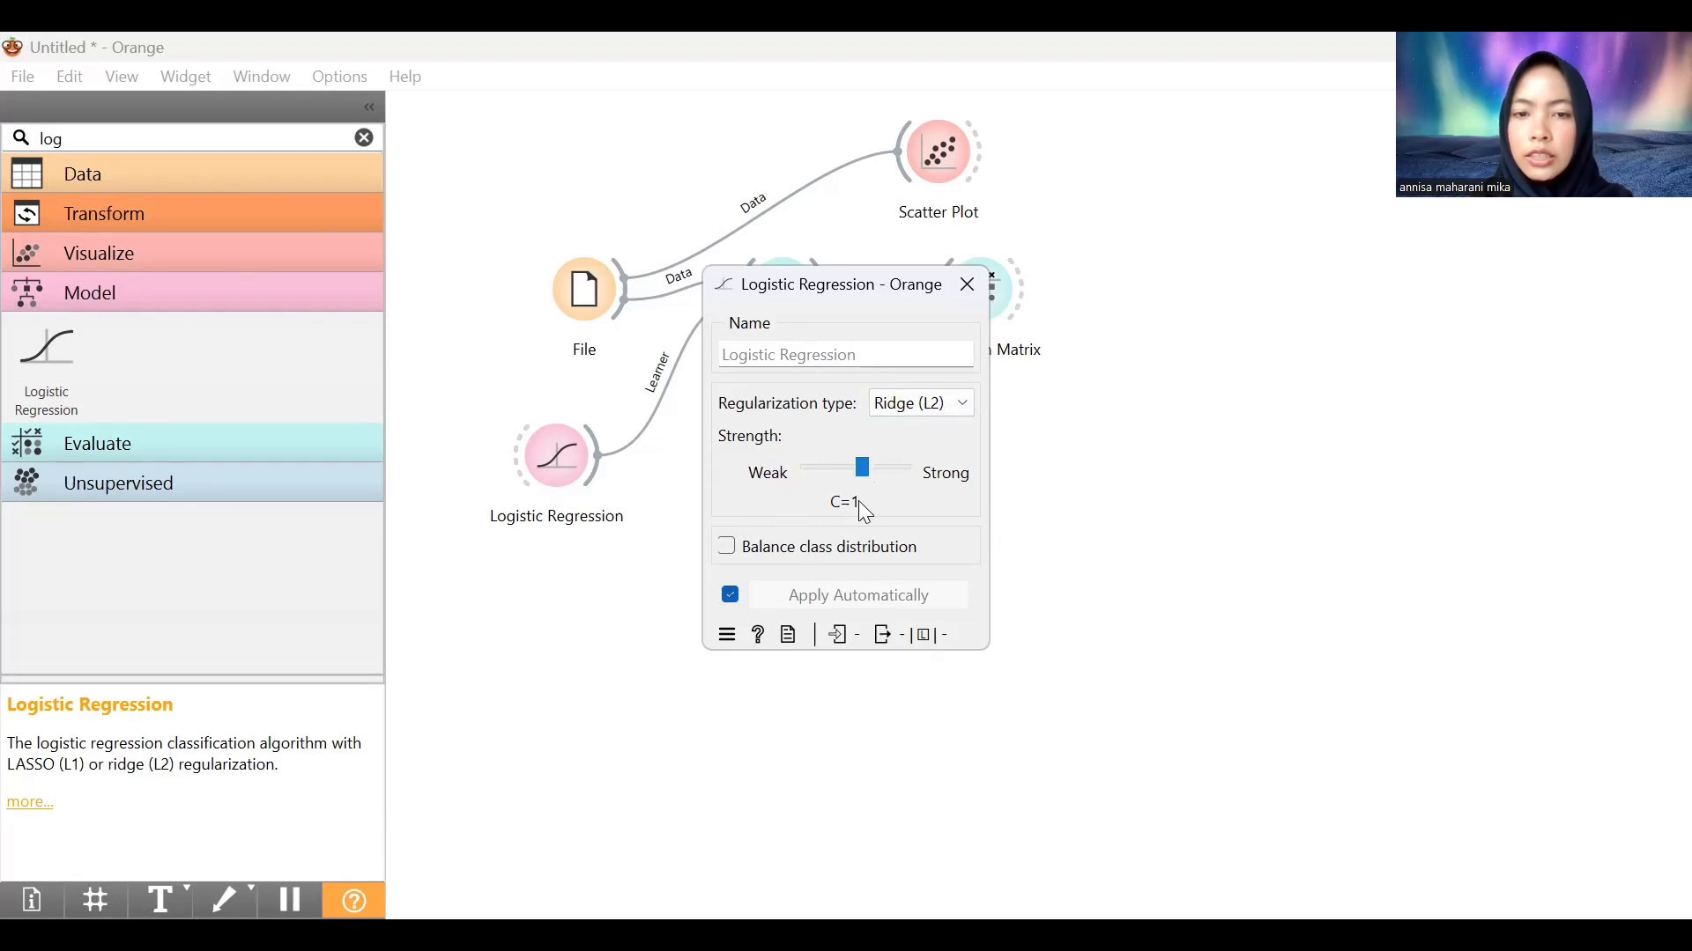
pyautogui.click(1036, 554)
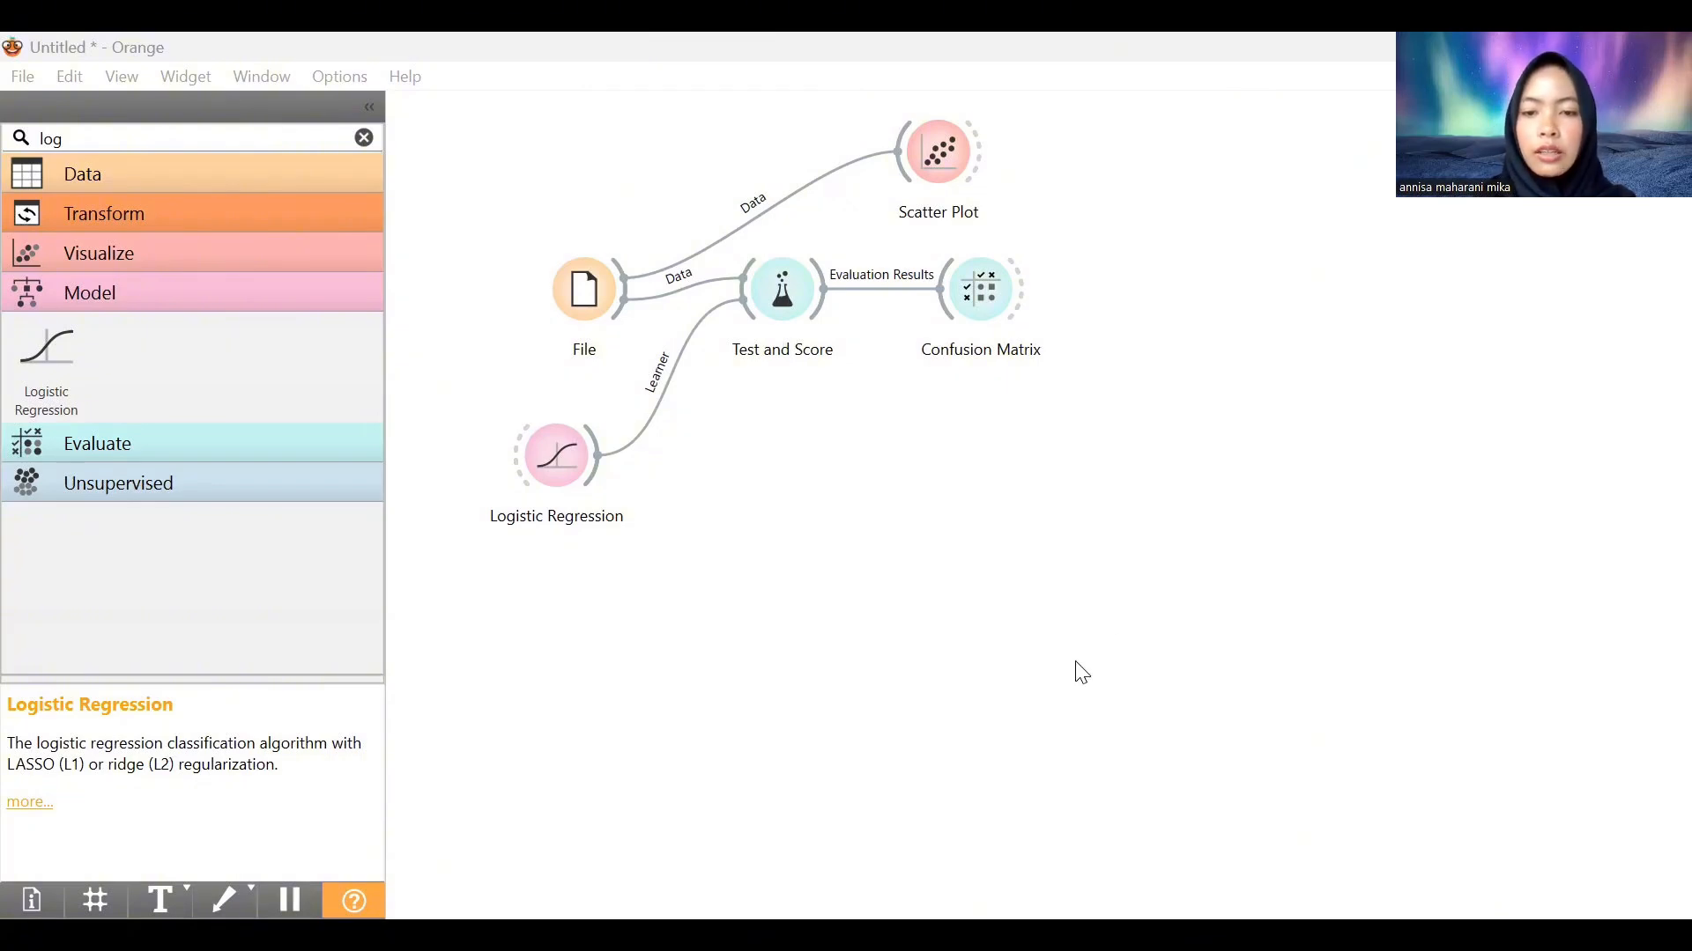
# Place a second File widget below the Logistic Regression widget and connect its data to a new Data Table
pyautogui.scroll(-2, 854, 418)
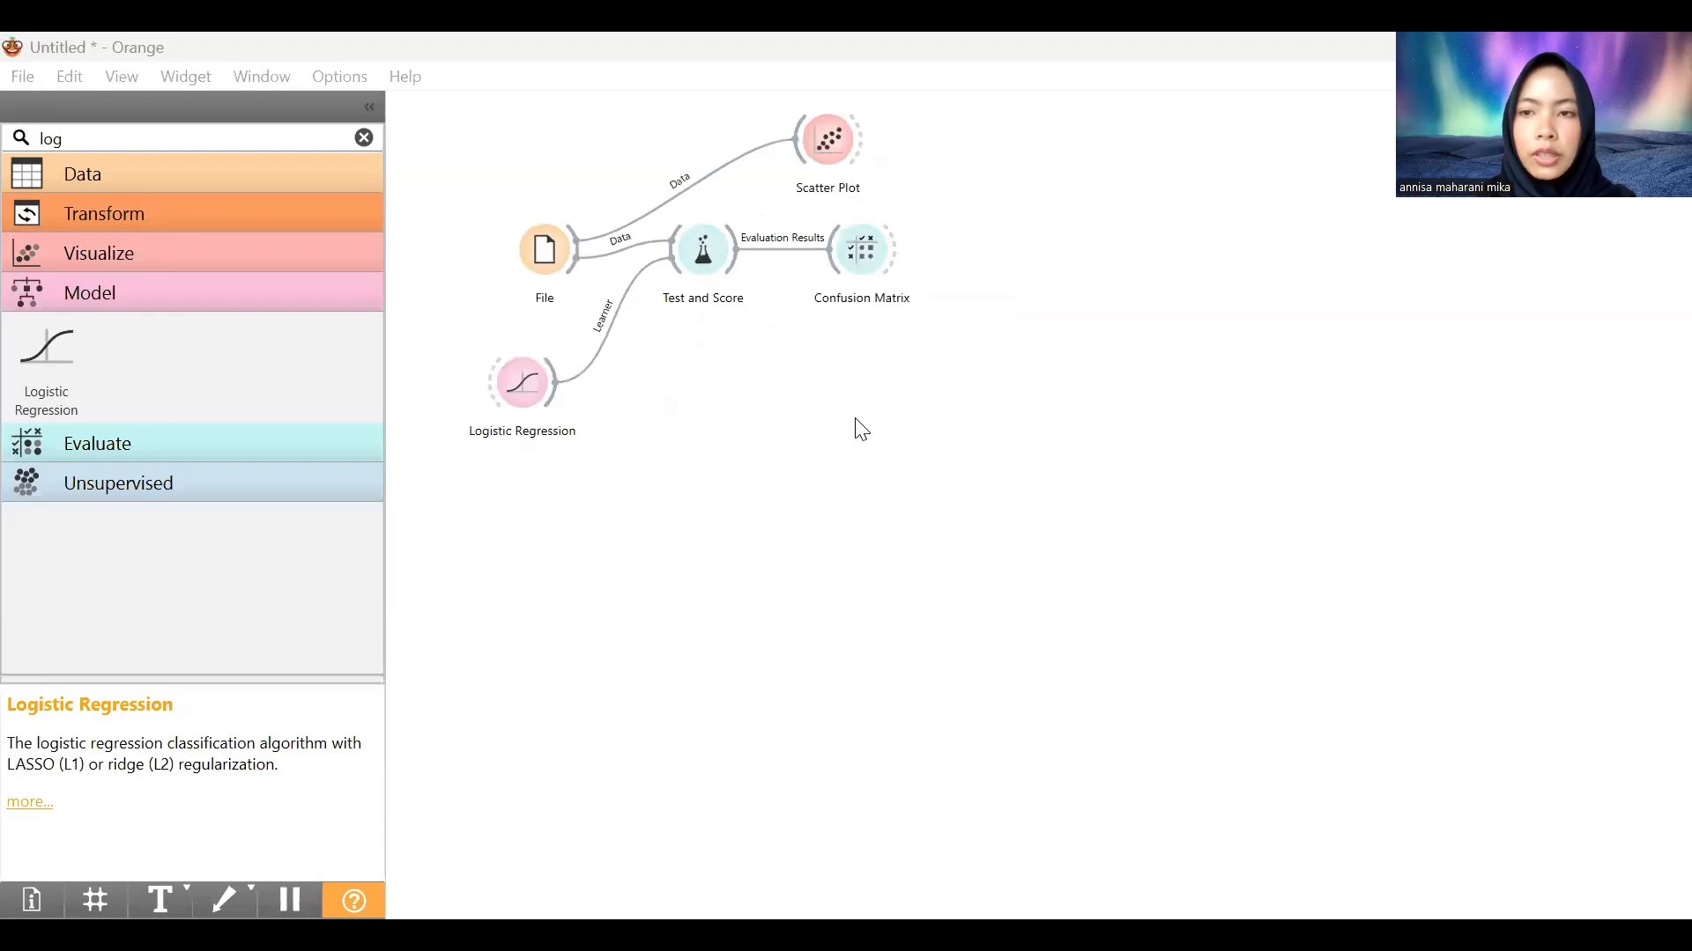
pyautogui.click(363, 139)
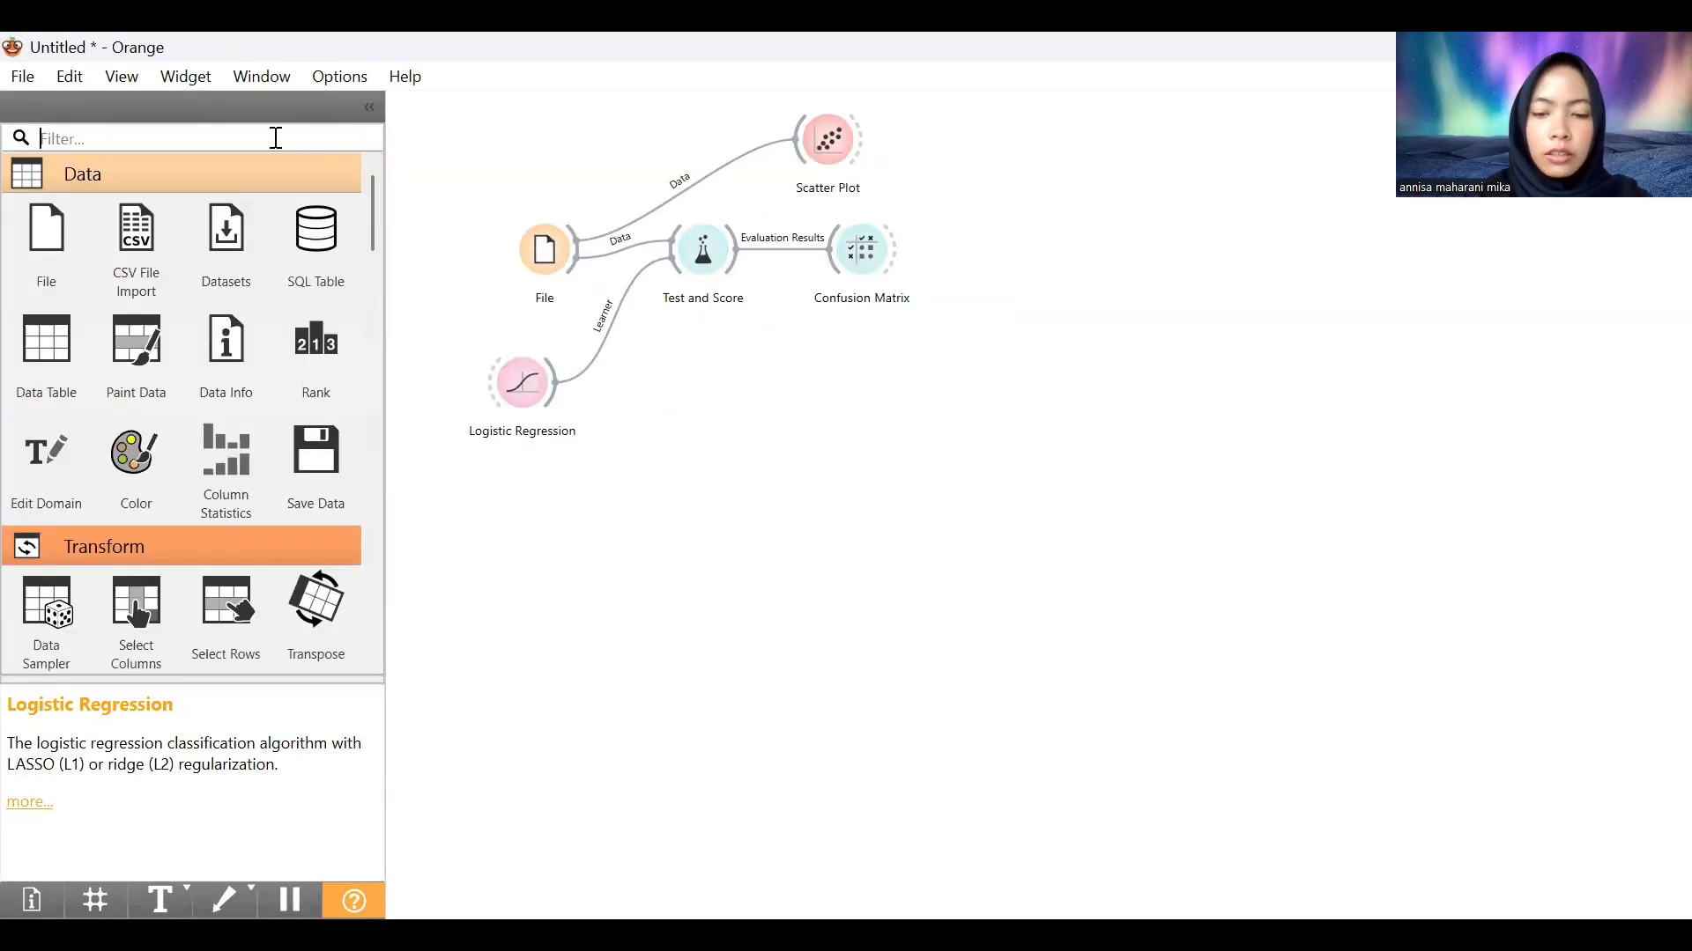
pyautogui.write('file')
pyautogui.moveTo(46, 234); pyautogui.dragTo(522, 527)
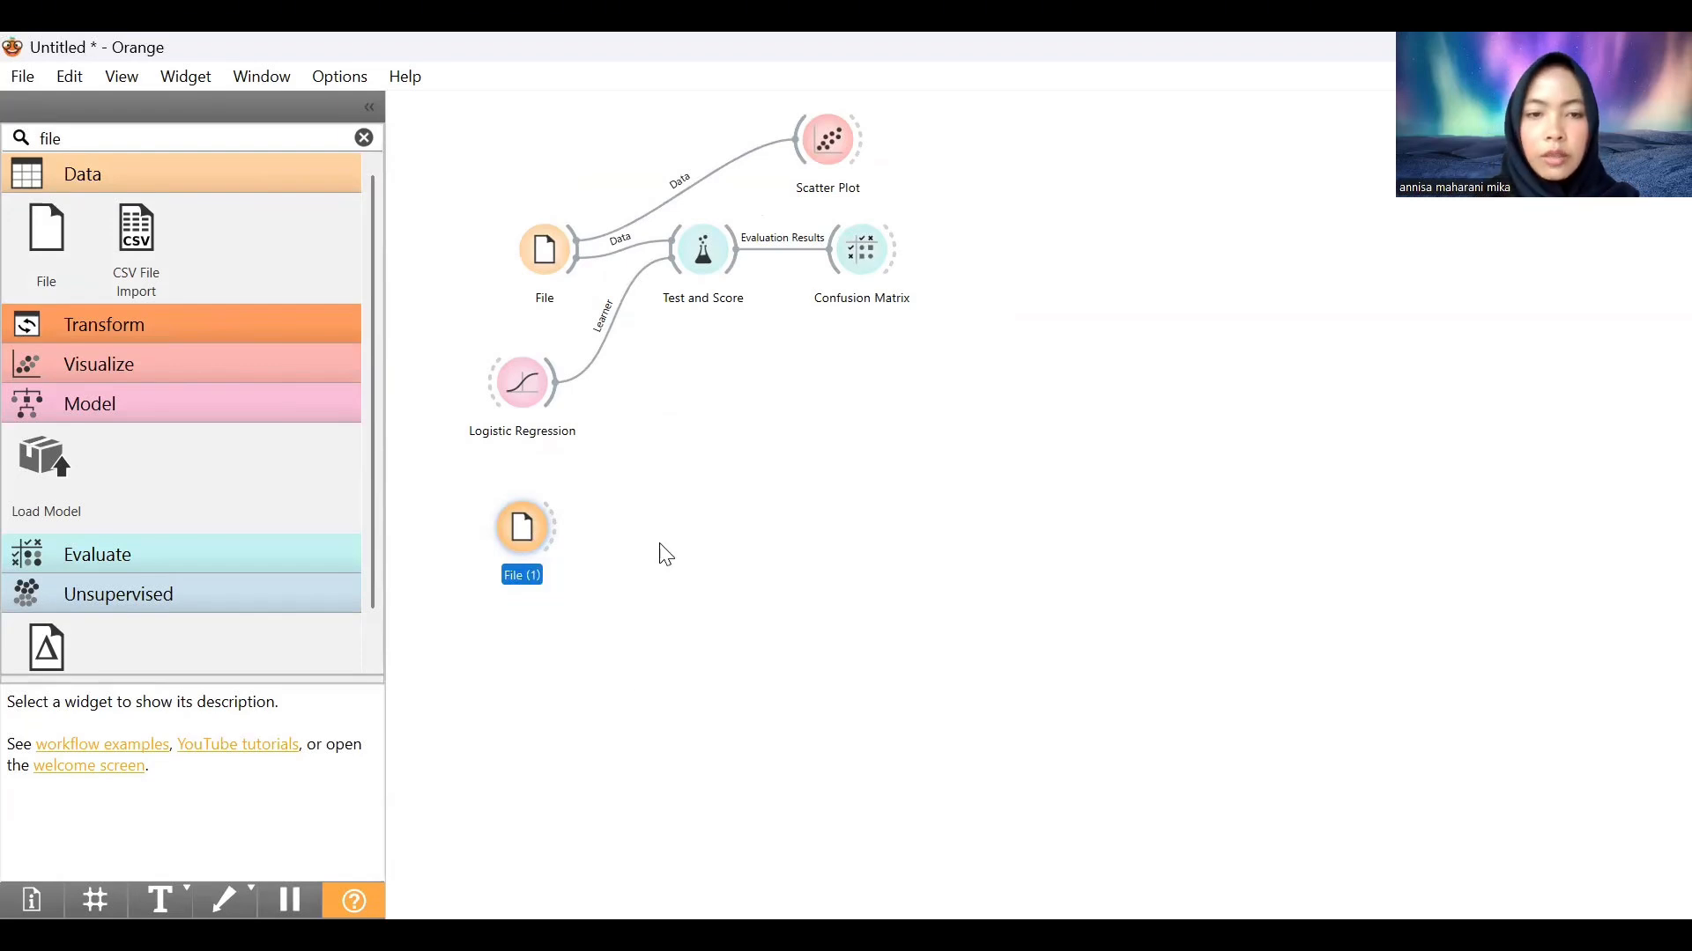
pyautogui.click(365, 135)
pyautogui.click(365, 138)
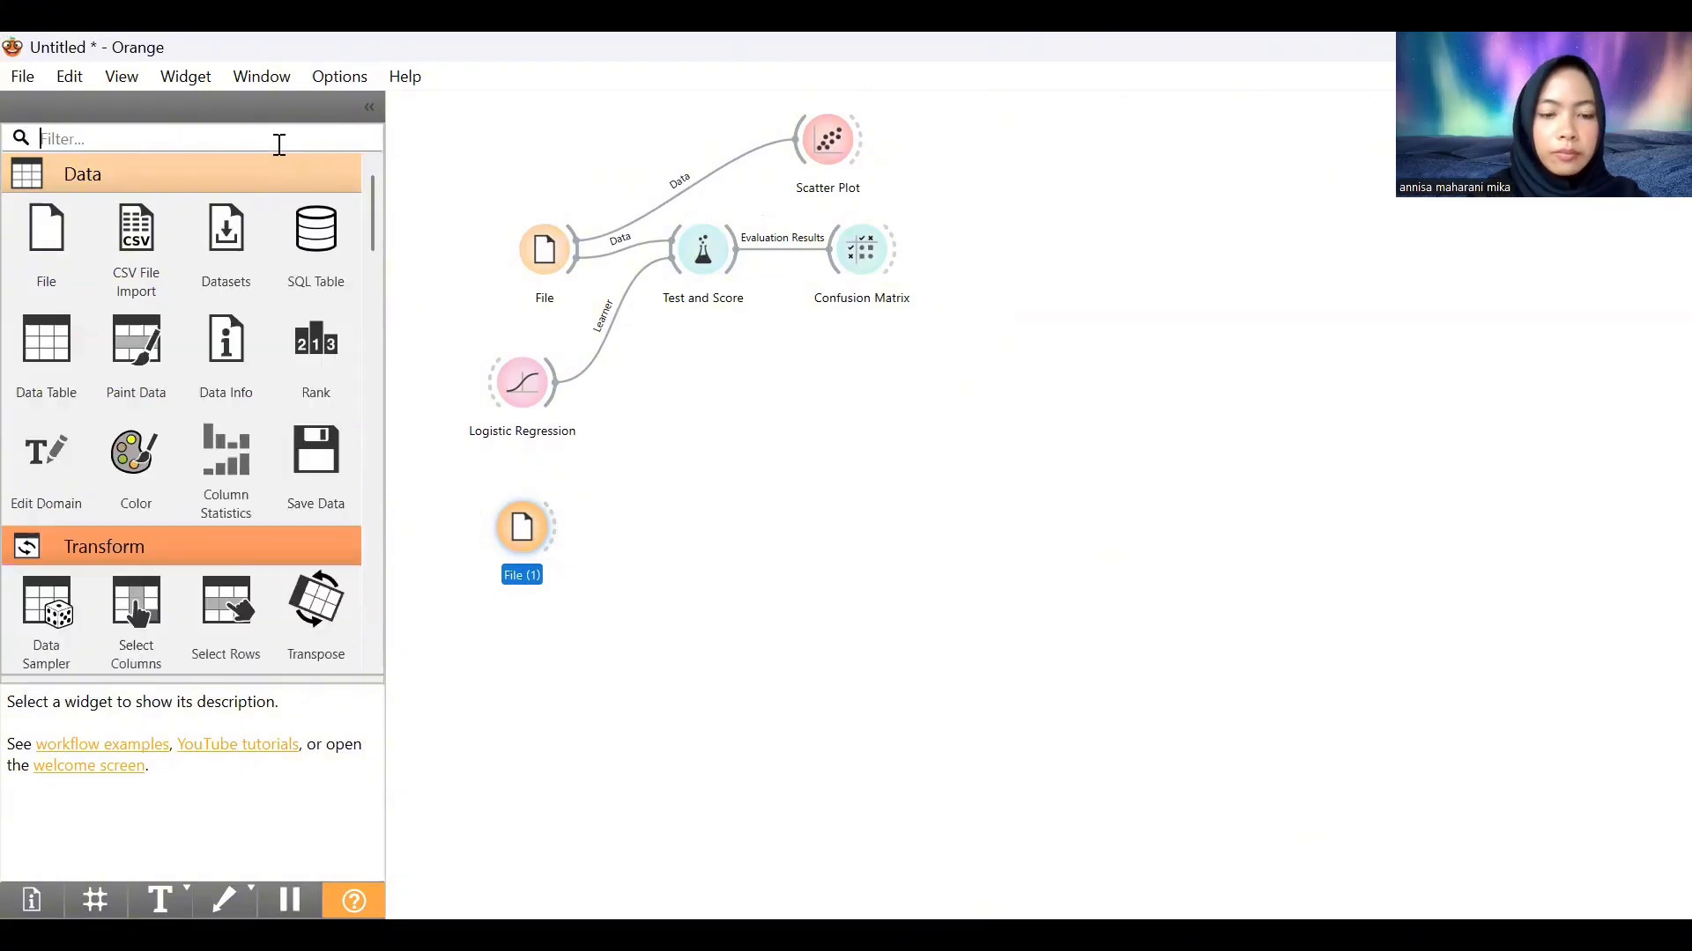
pyautogui.click(44, 376)
pyautogui.moveTo(558, 544); pyautogui.dragTo(654, 530)
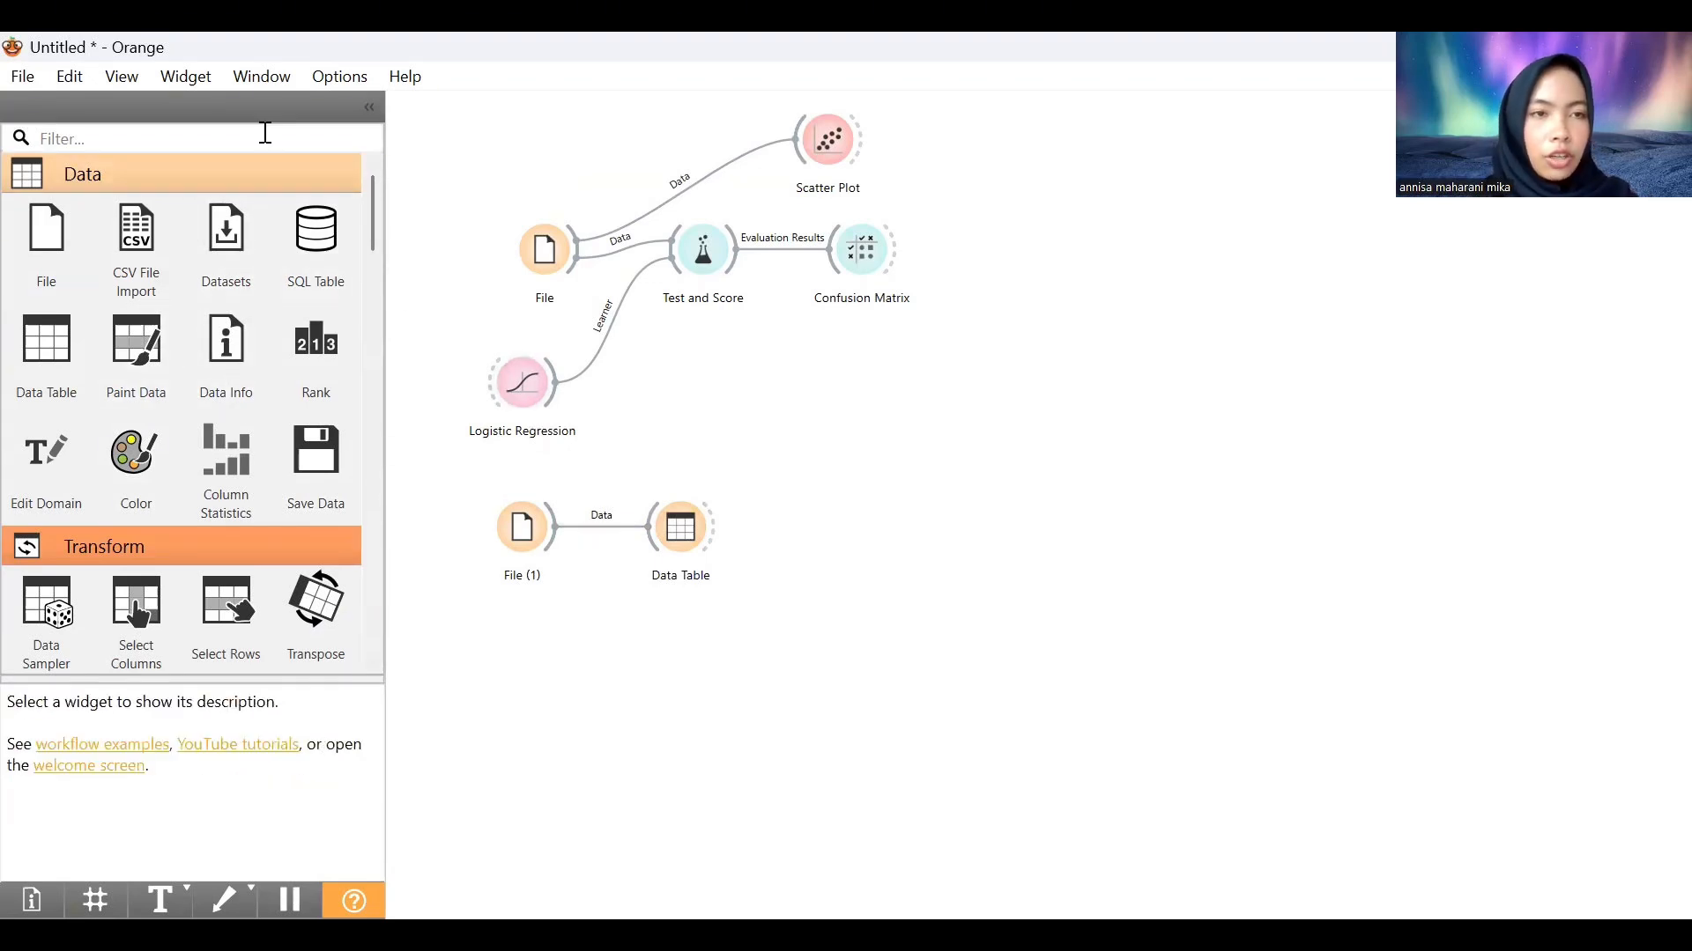
# Add a second Test and Score widget below the Data Table and connect the second File widget's data to it
pyautogui.click(267, 144)
pyautogui.write('tes')
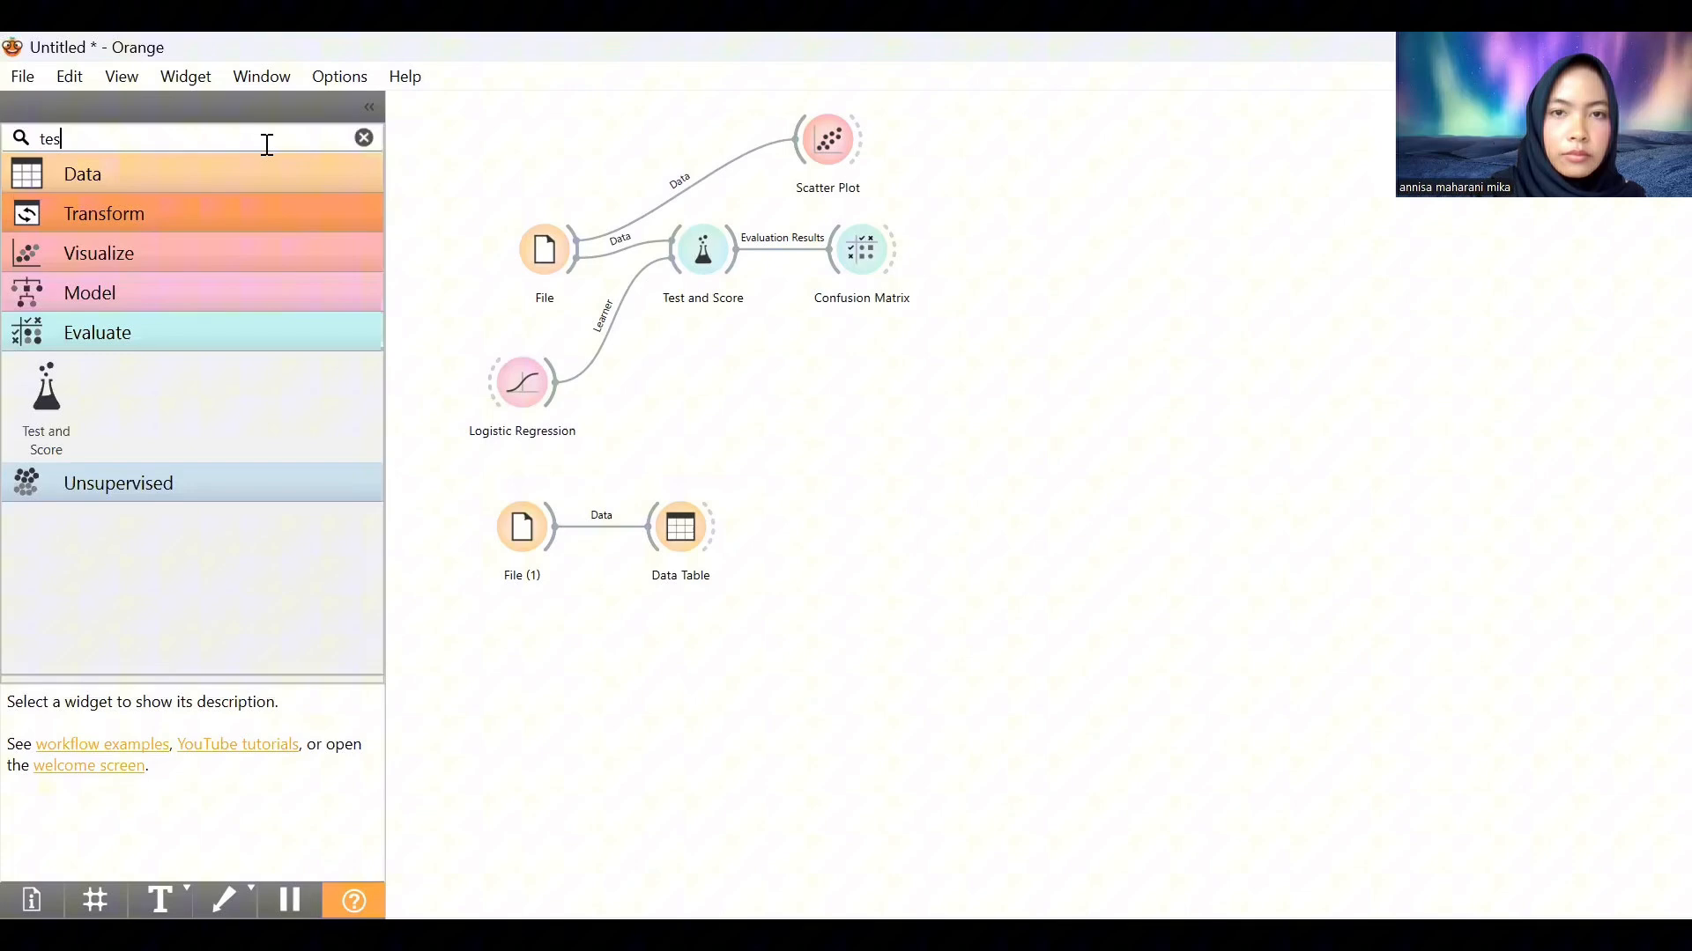
pyautogui.click(34, 429)
pyautogui.moveTo(555, 531); pyautogui.dragTo(652, 669)
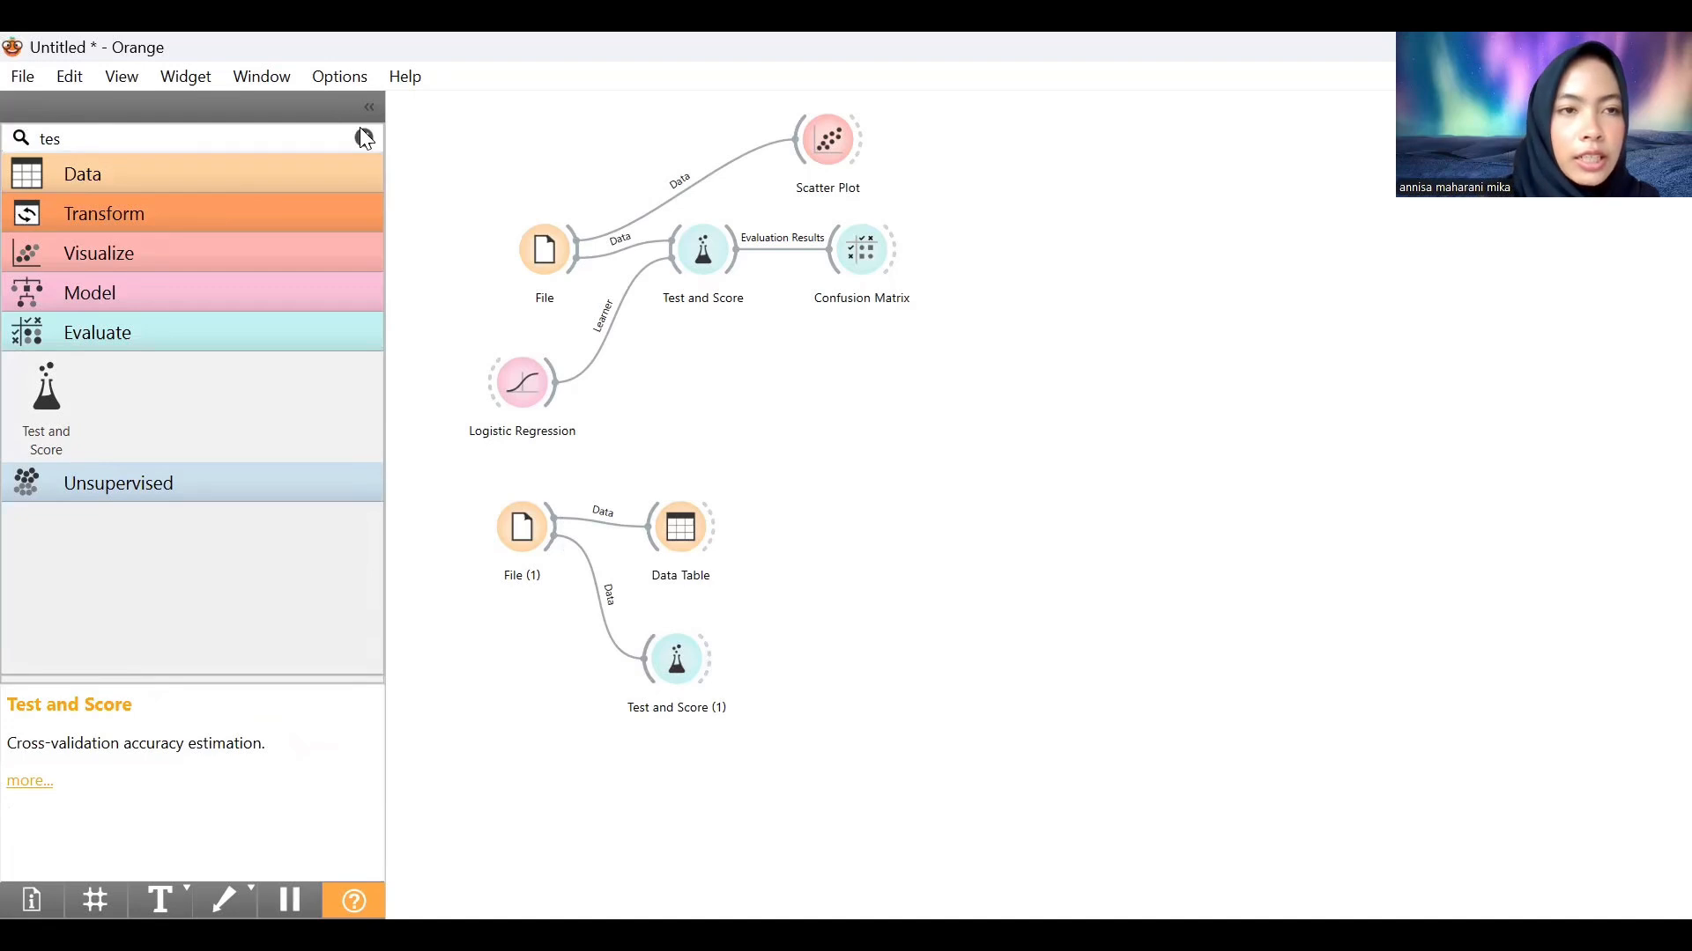
# Add a second Confusion Matrix beside the new Test and Score and connect the evaluation results to it
pyautogui.click(234, 140)
pyautogui.press('BackSpace')
pyautogui.press('BackSpace')
pyautogui.press('BackSpace')
pyautogui.write('co')
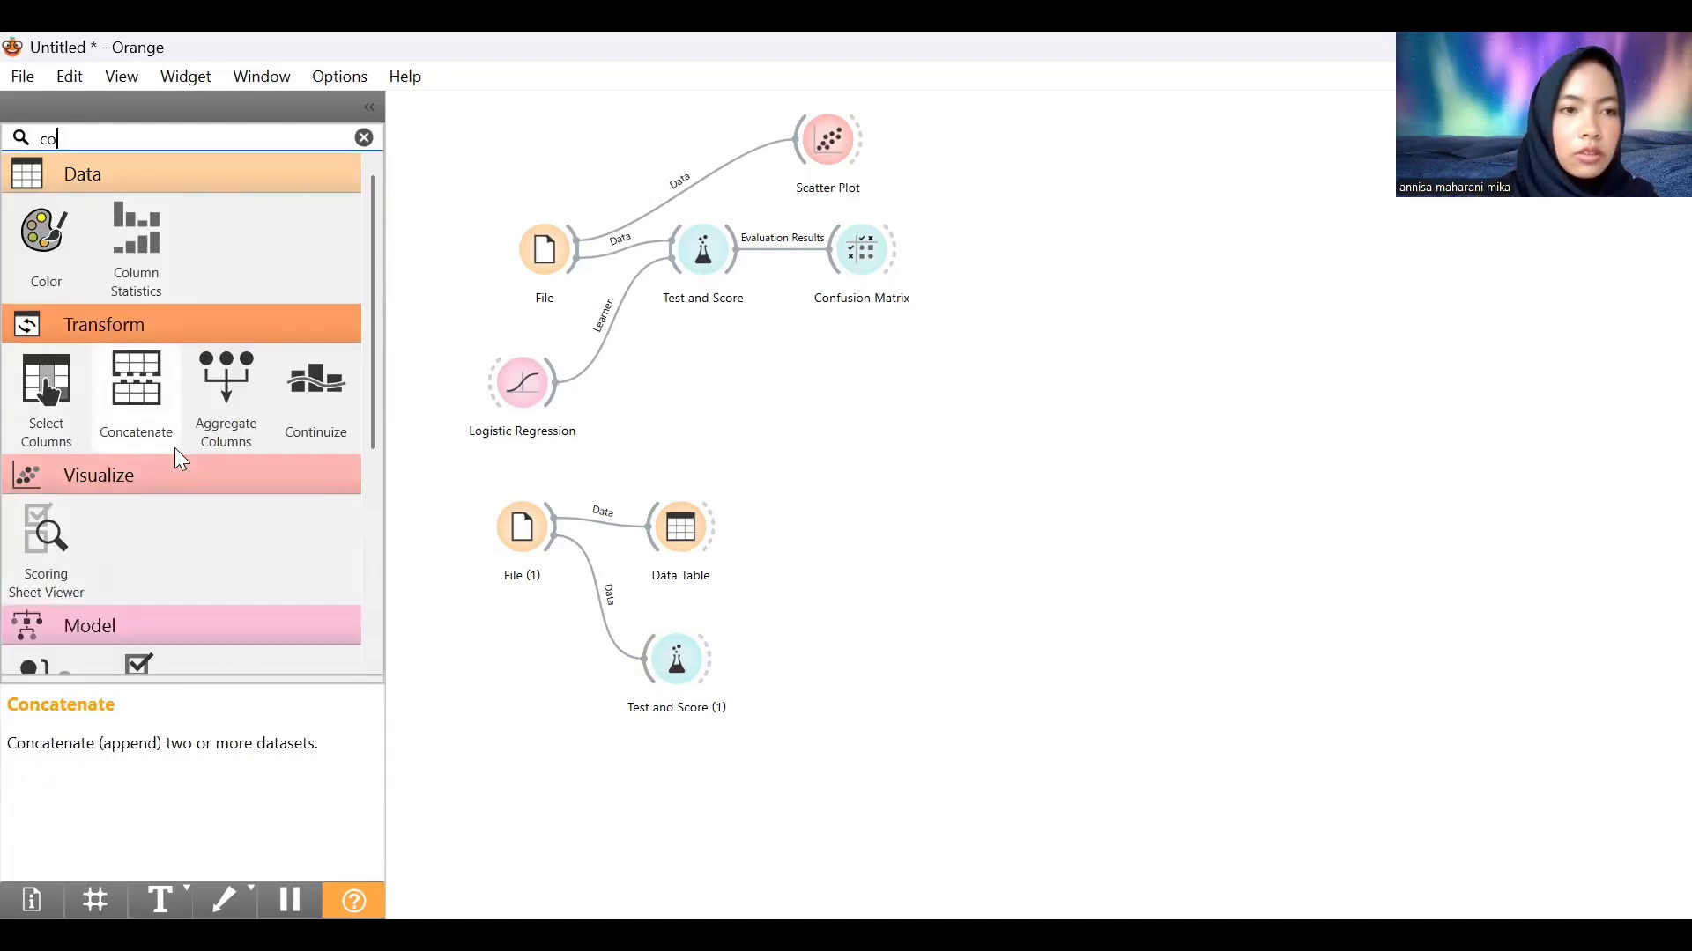
pyautogui.write('n')
pyautogui.click(46, 608)
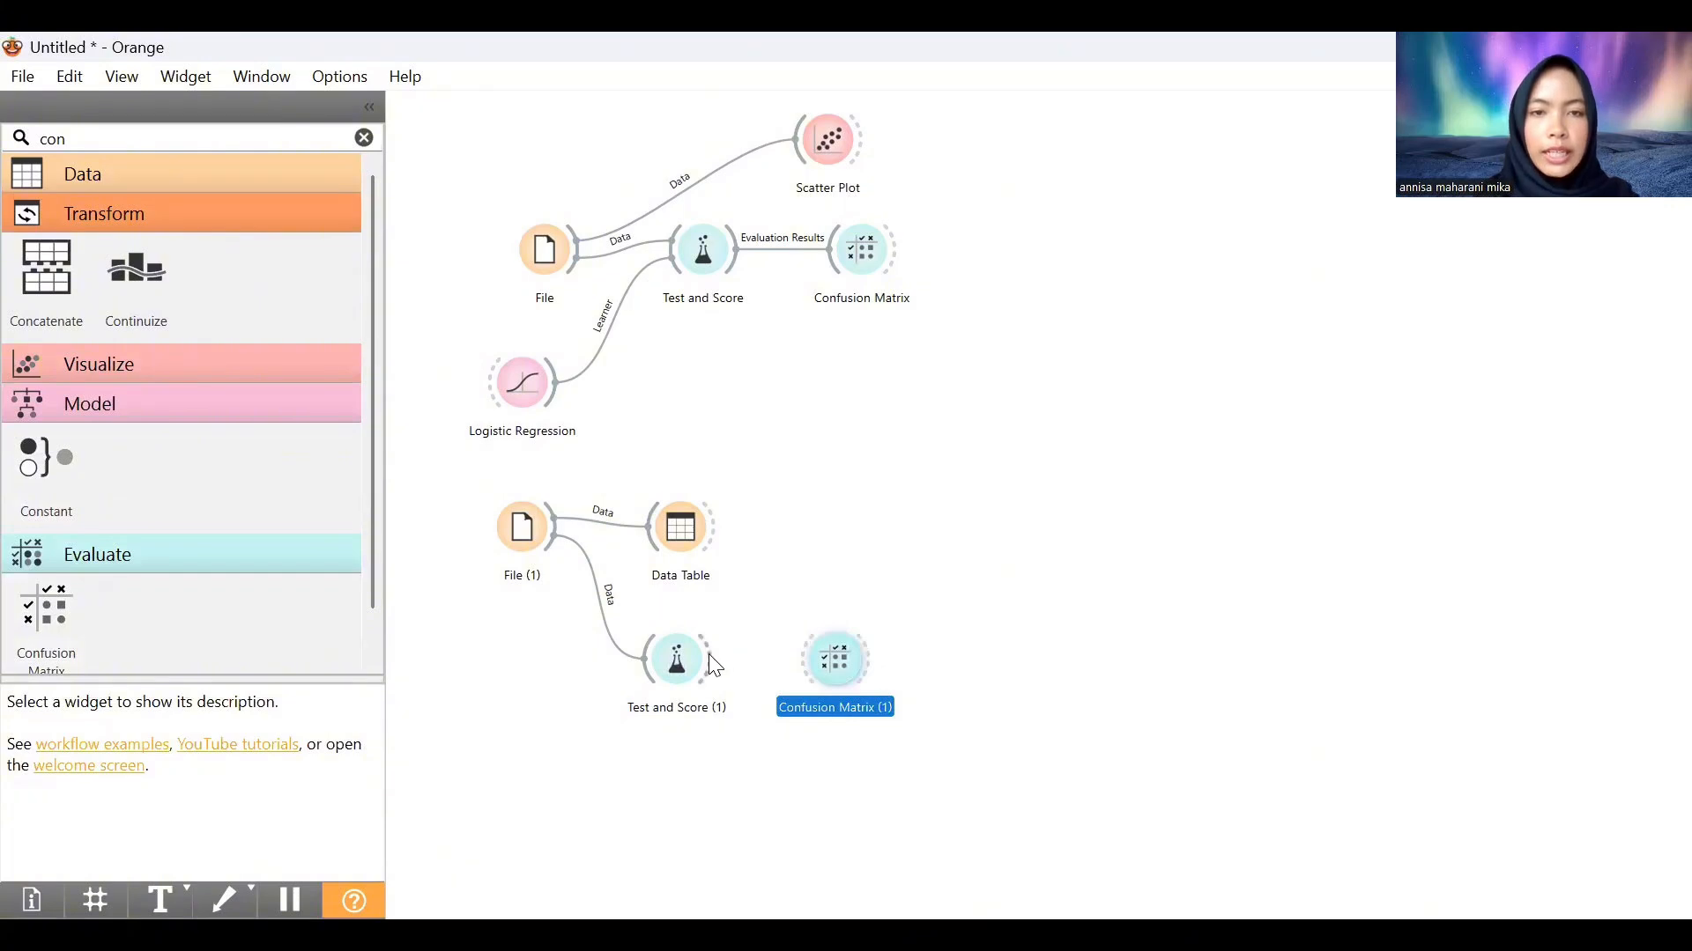
pyautogui.moveTo(714, 665); pyautogui.dragTo(824, 674)
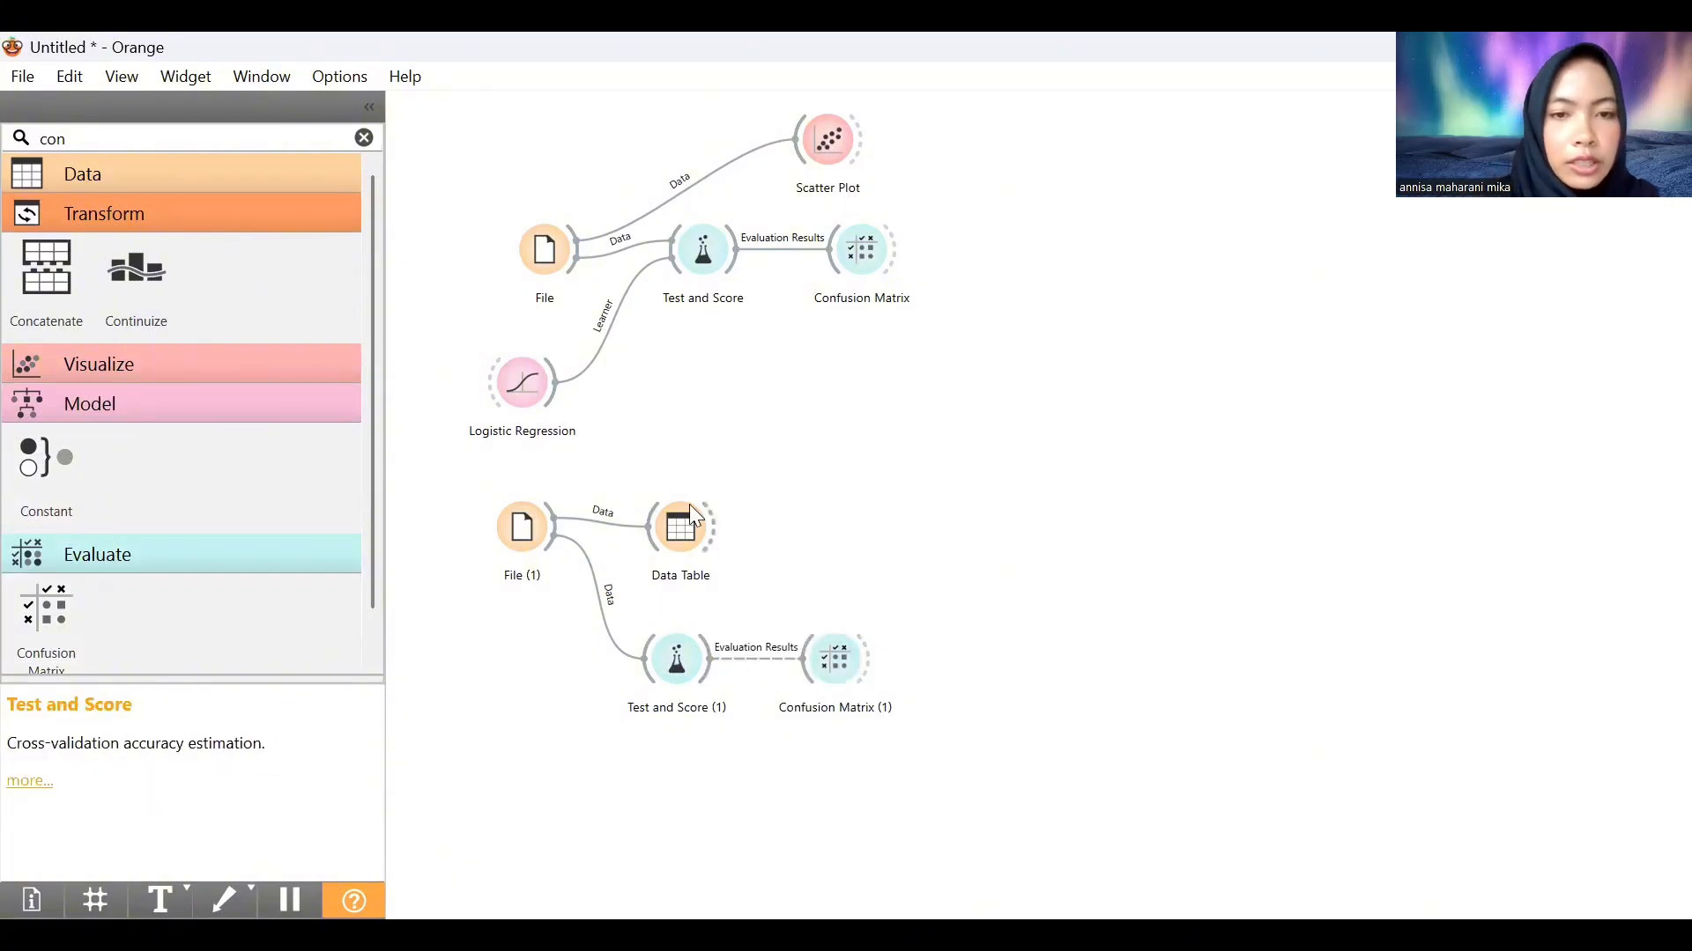
# Add another Data Table beside the second Confusion Matrix and connect the matrix's selected data to it
pyautogui.click(364, 138)
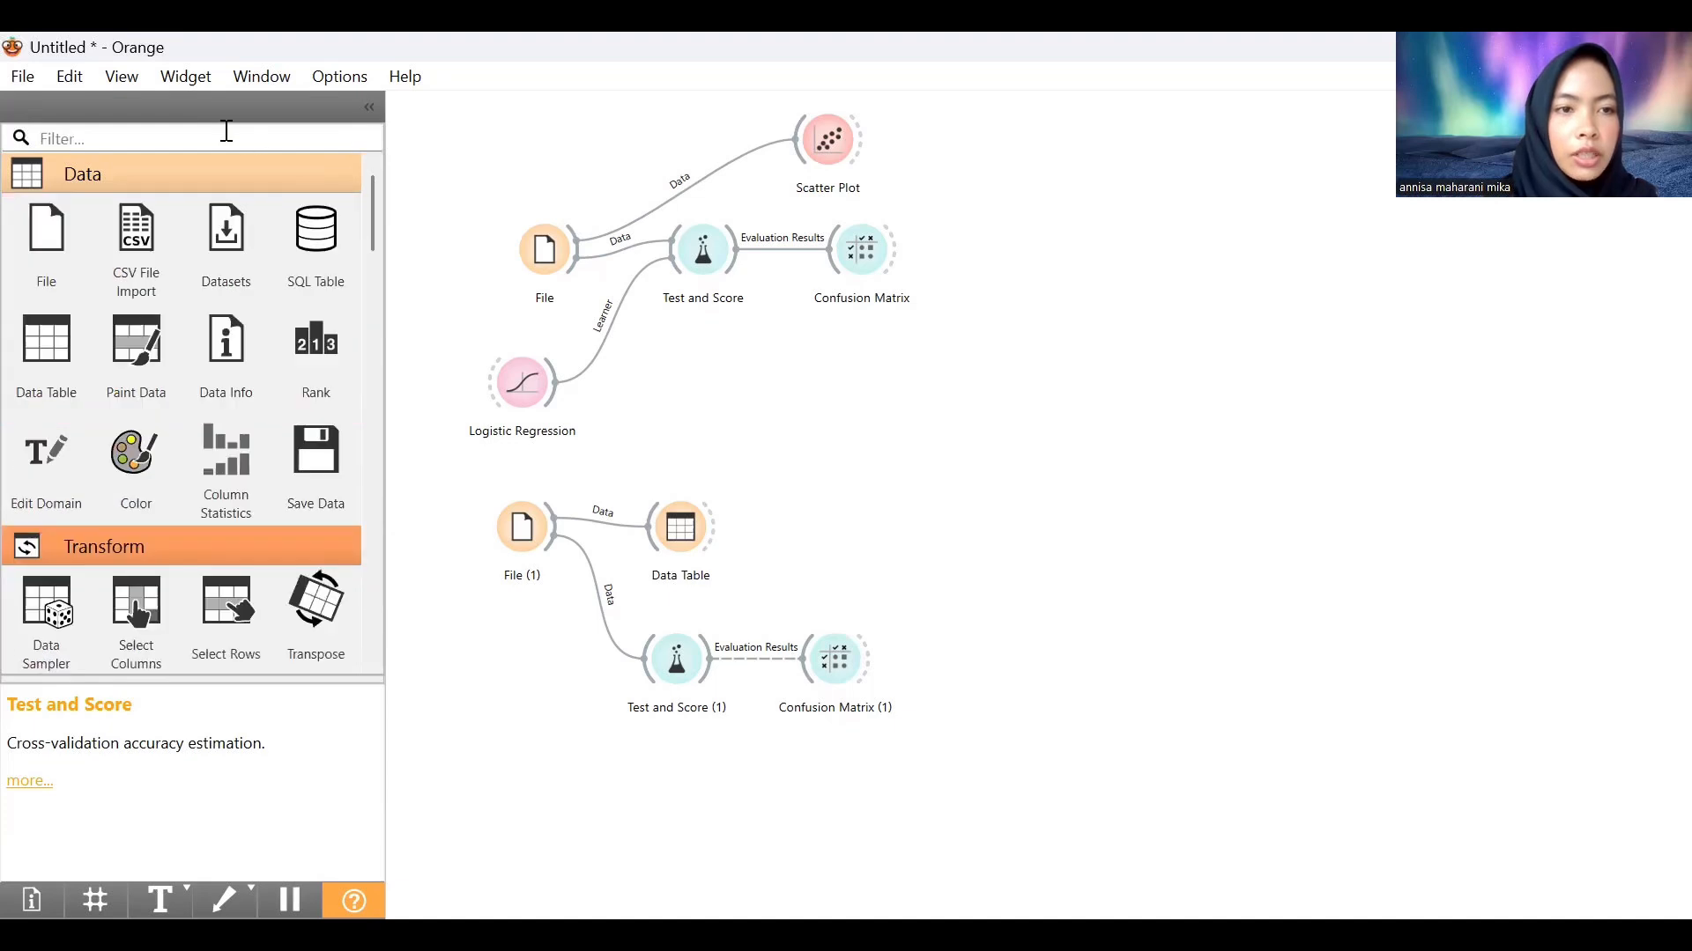
pyautogui.click(46, 344)
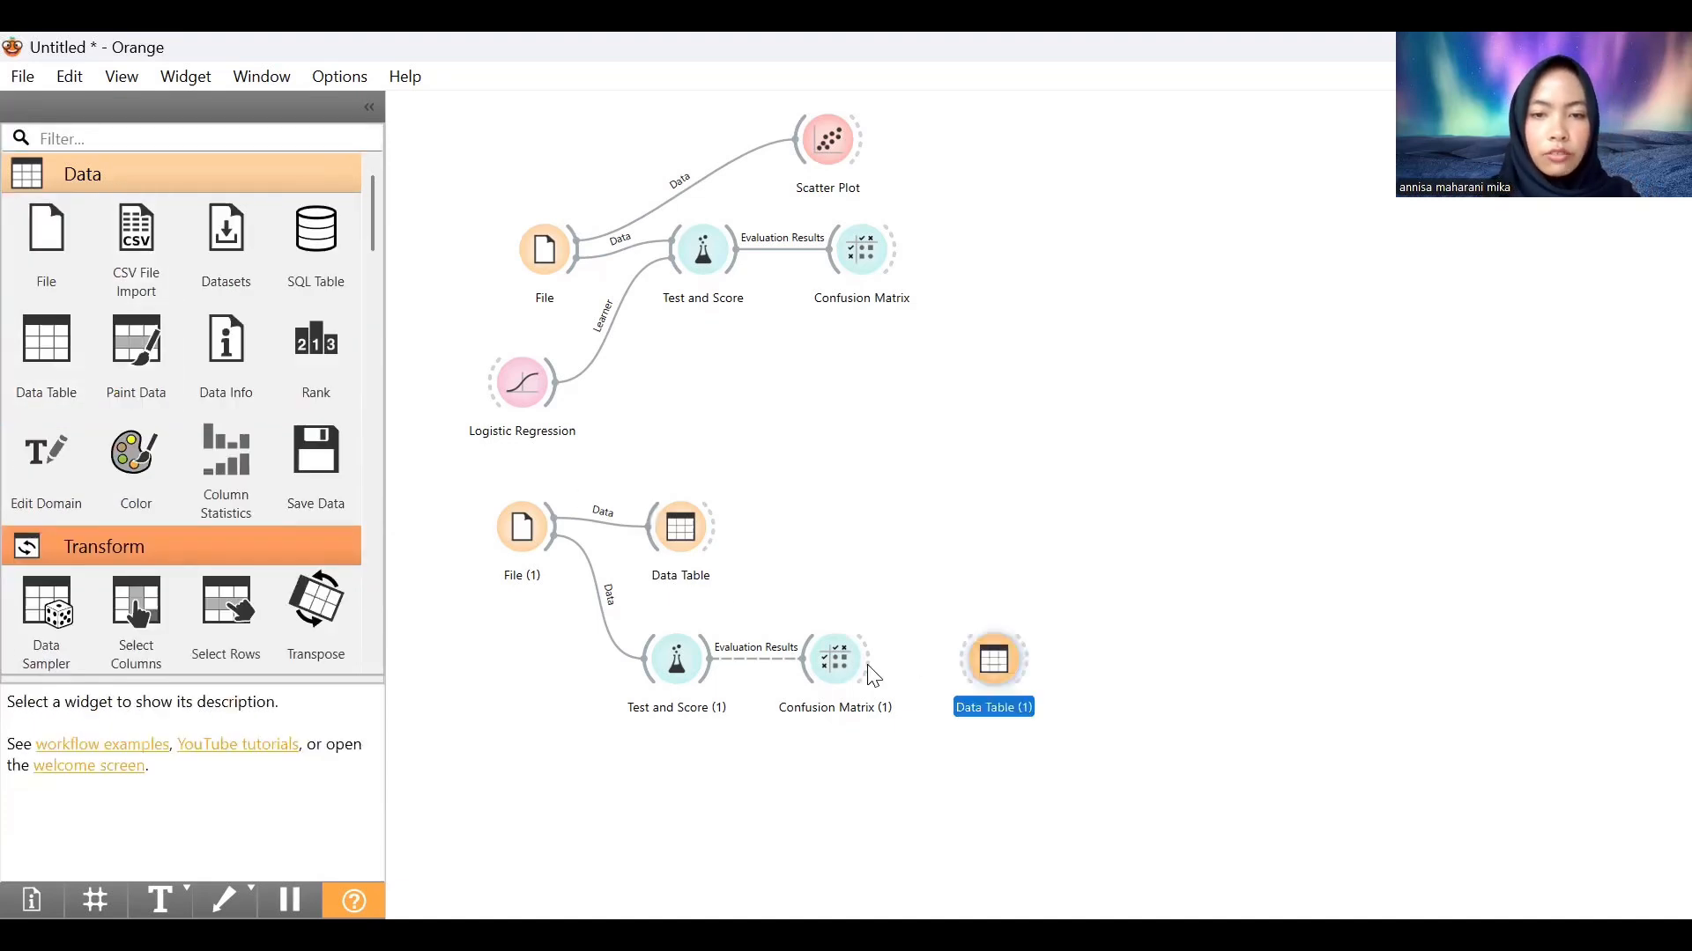
pyautogui.moveTo(872, 675); pyautogui.dragTo(991, 661)
pyautogui.hotkey('ctrl', '-')
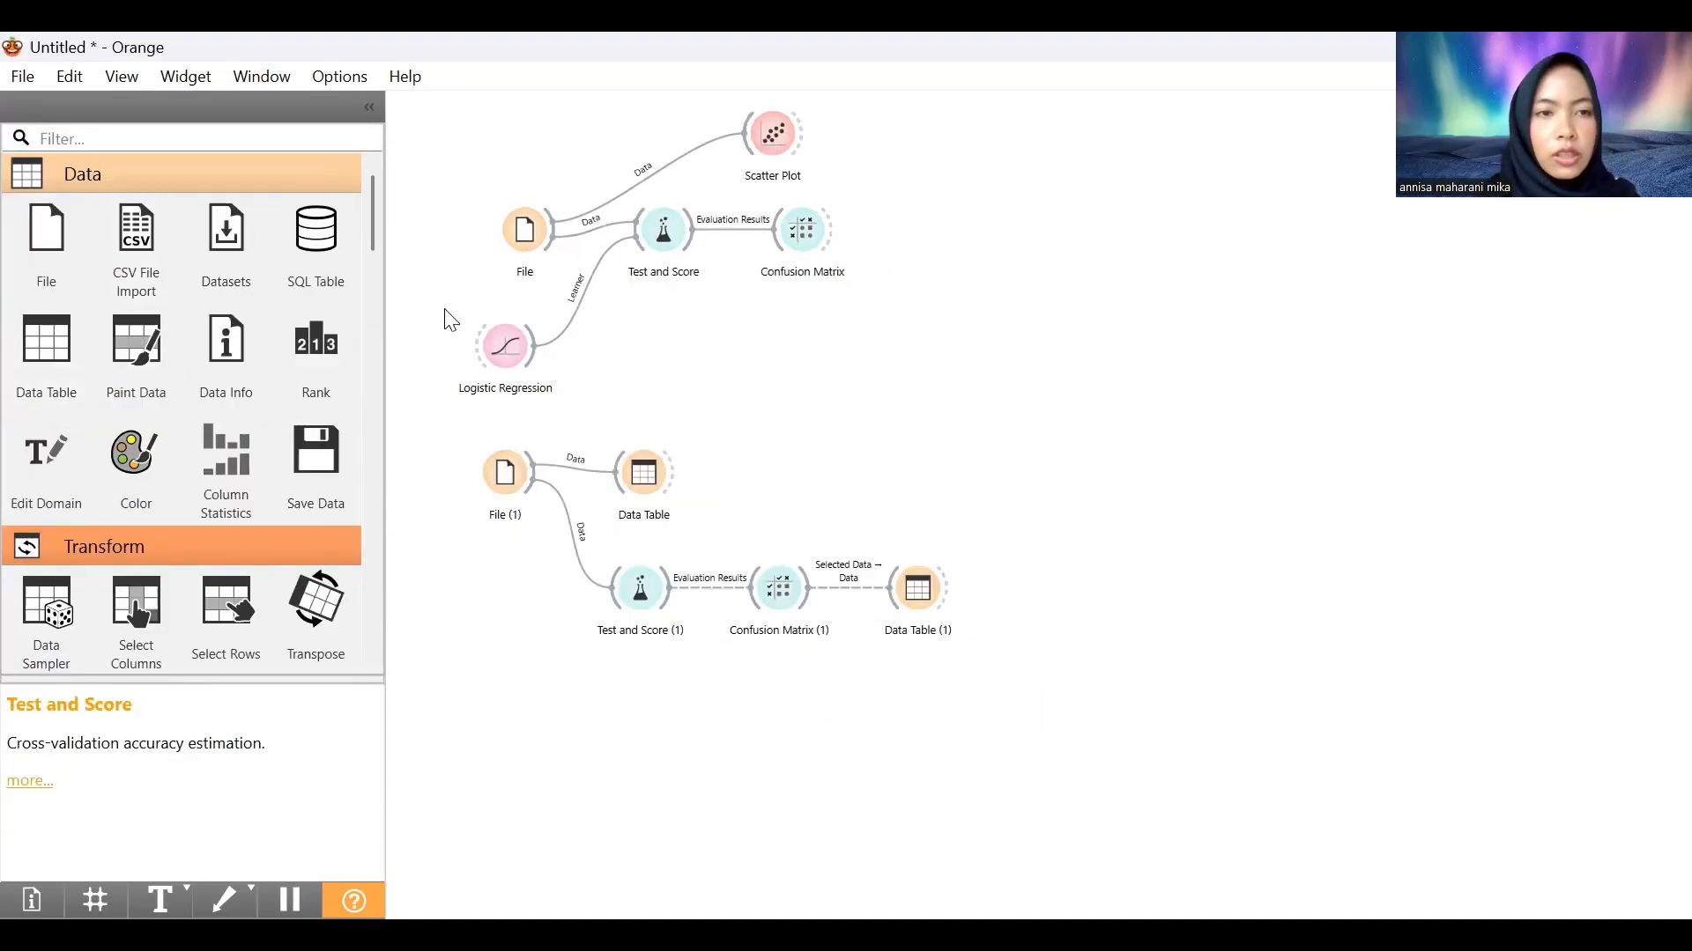
# Add a second Logistic Regression widget below the second File widget and connect it as a learner to the second Test and Score
pyautogui.click(283, 130)
pyautogui.write('log')
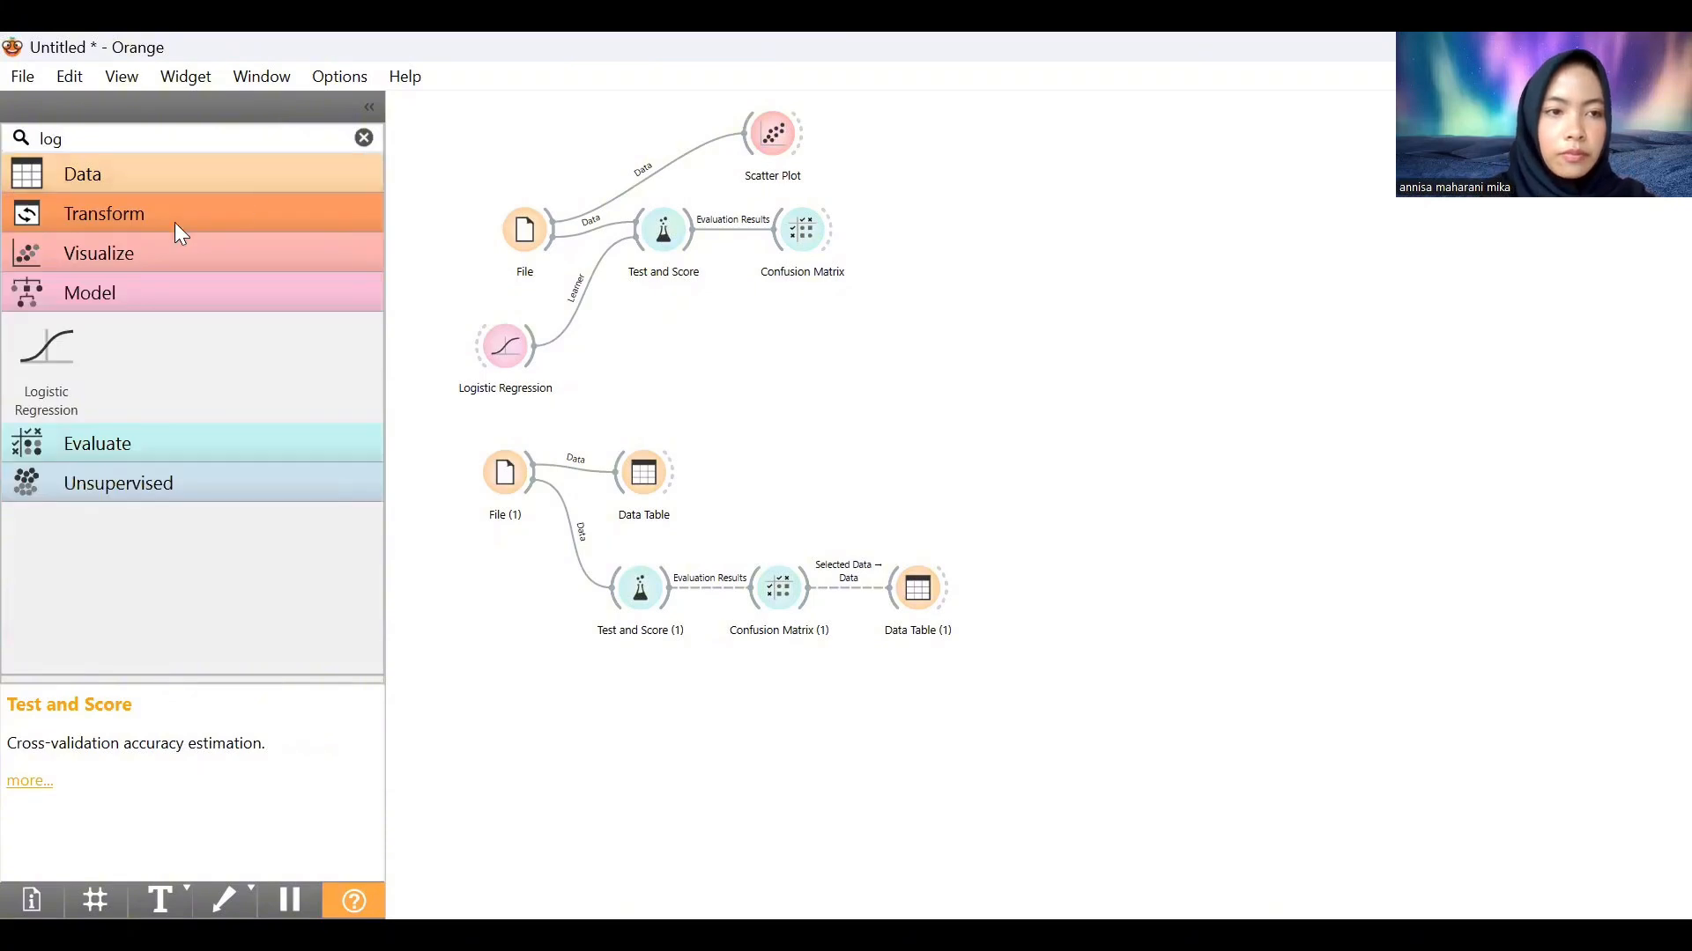
pyautogui.click(46, 346)
pyautogui.moveTo(1062, 592); pyautogui.dragTo(657, 589)
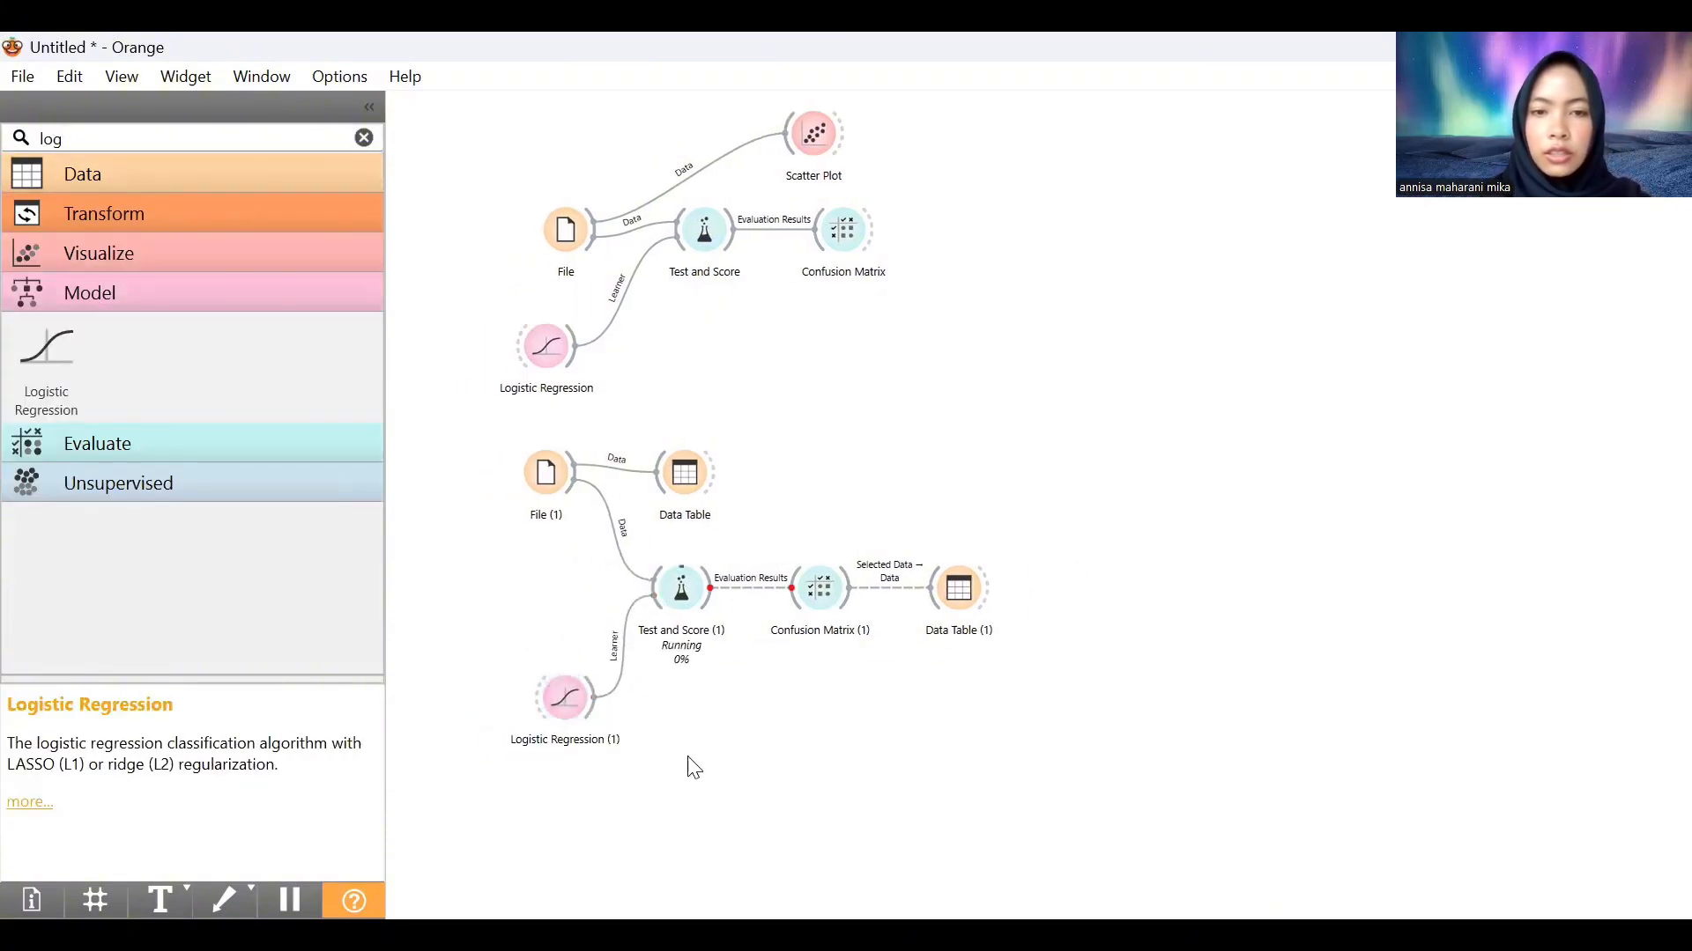
# Add a Random Forest widget just below a slightly raised second Logistic Regression and connect it as a learner to the second Test and Score
pyautogui.click(364, 136)
pyautogui.write('ran')
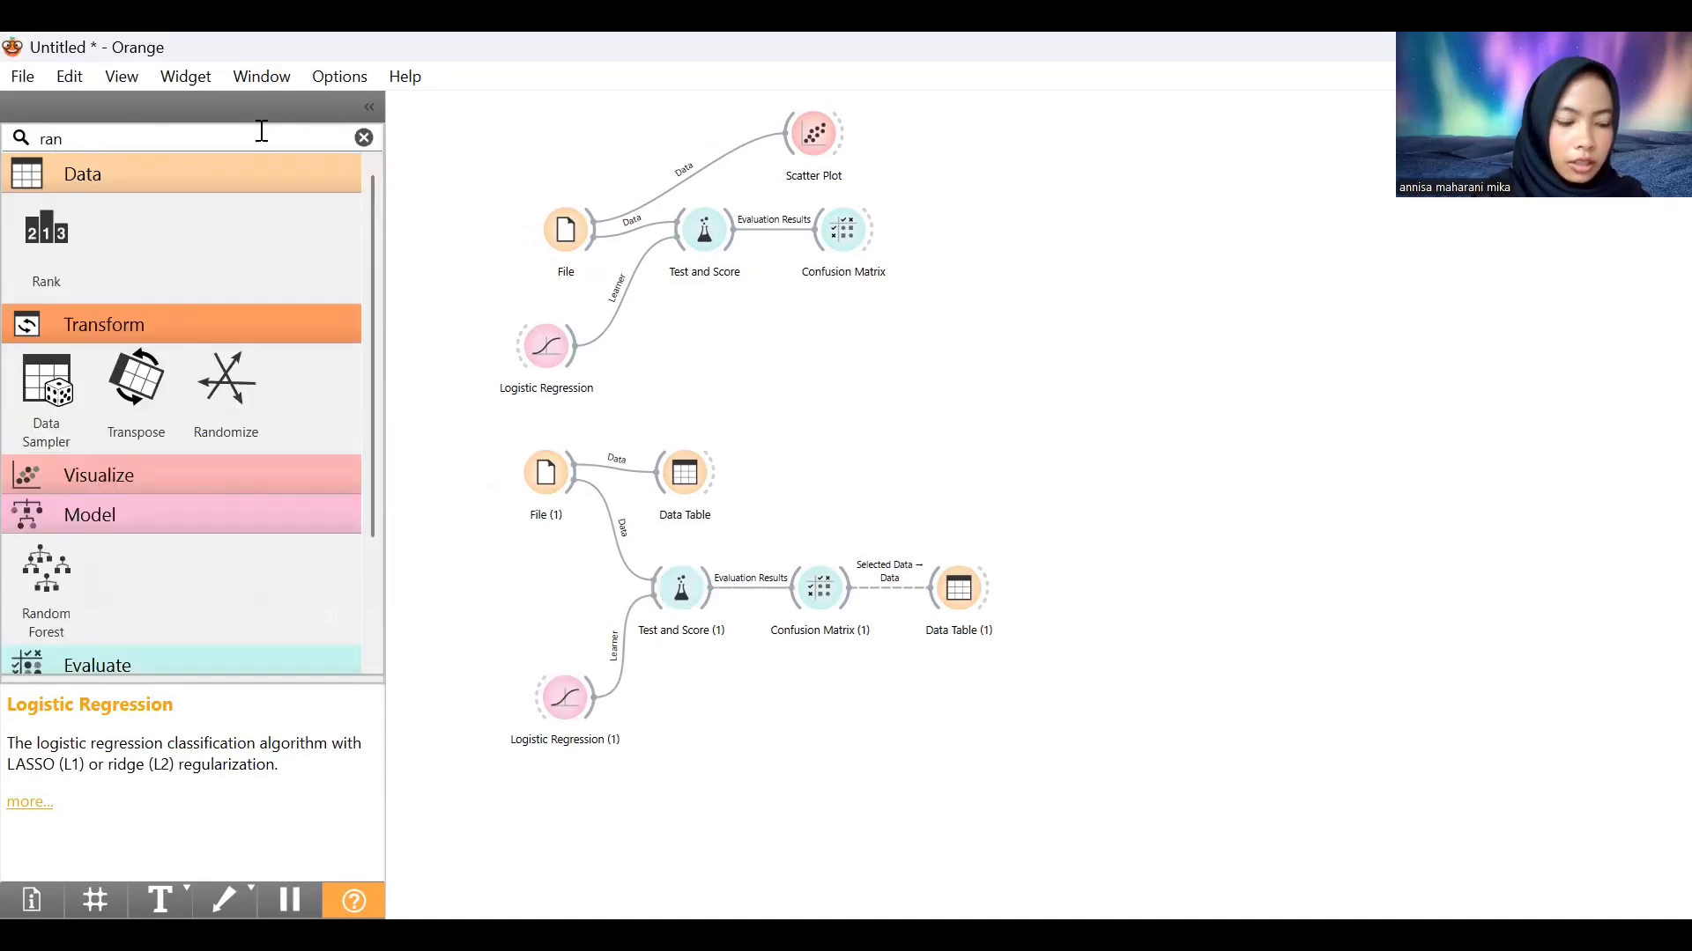
pyautogui.write('do')
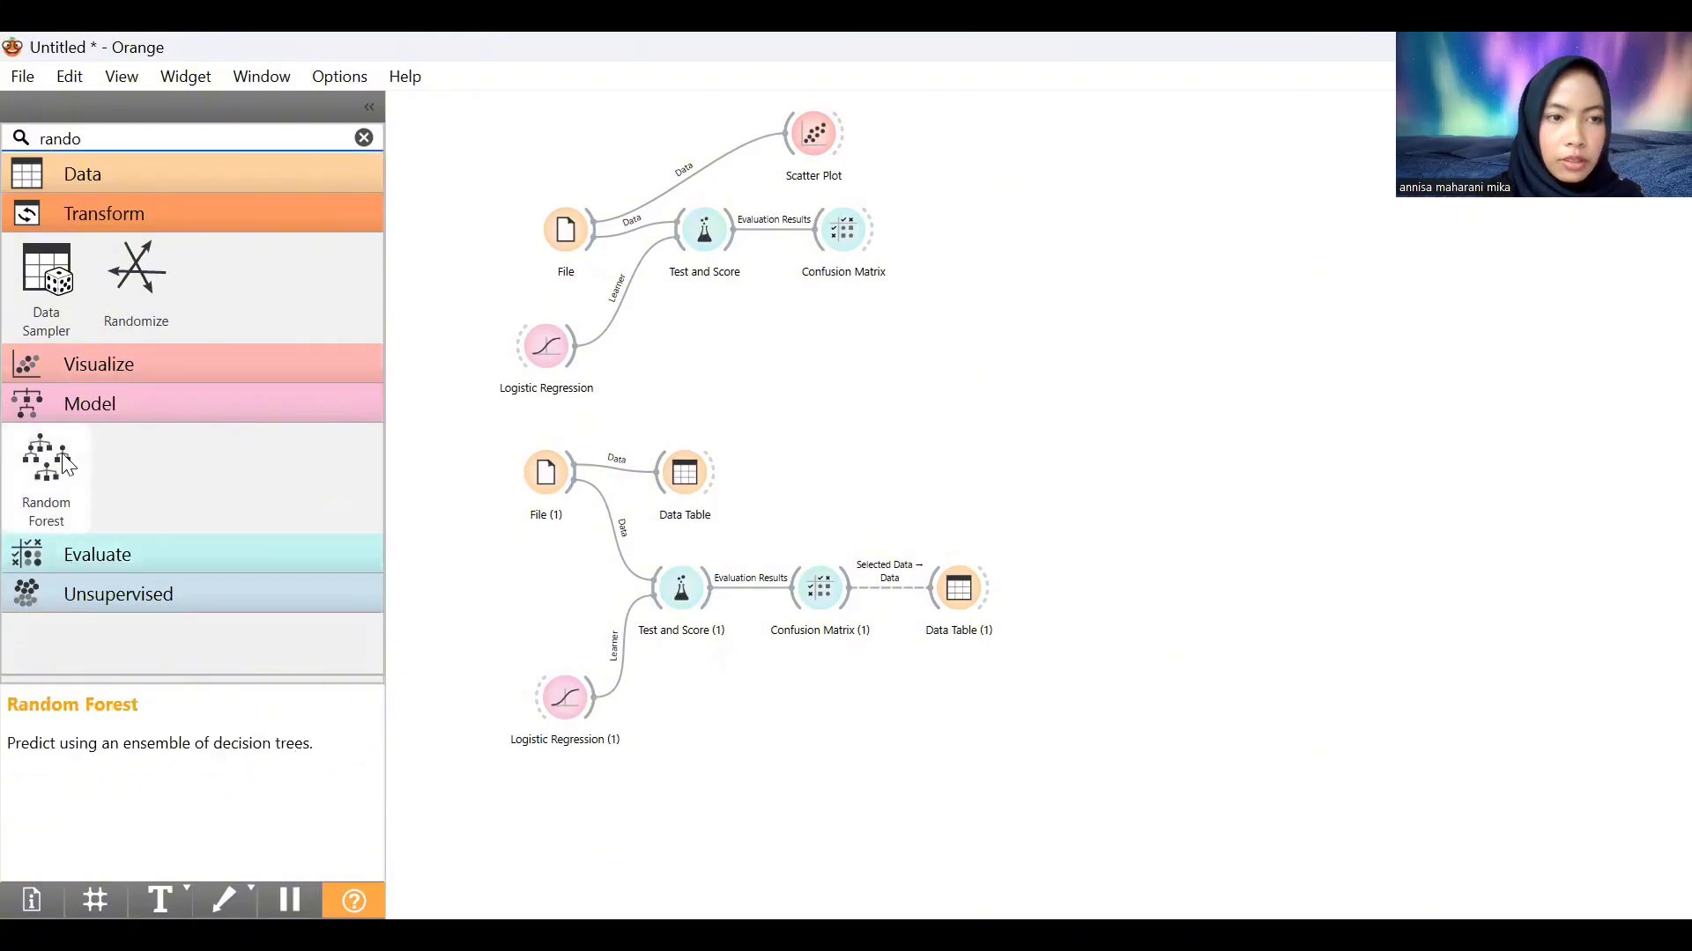
pyautogui.moveTo(66, 464); pyautogui.dragTo(691, 696)
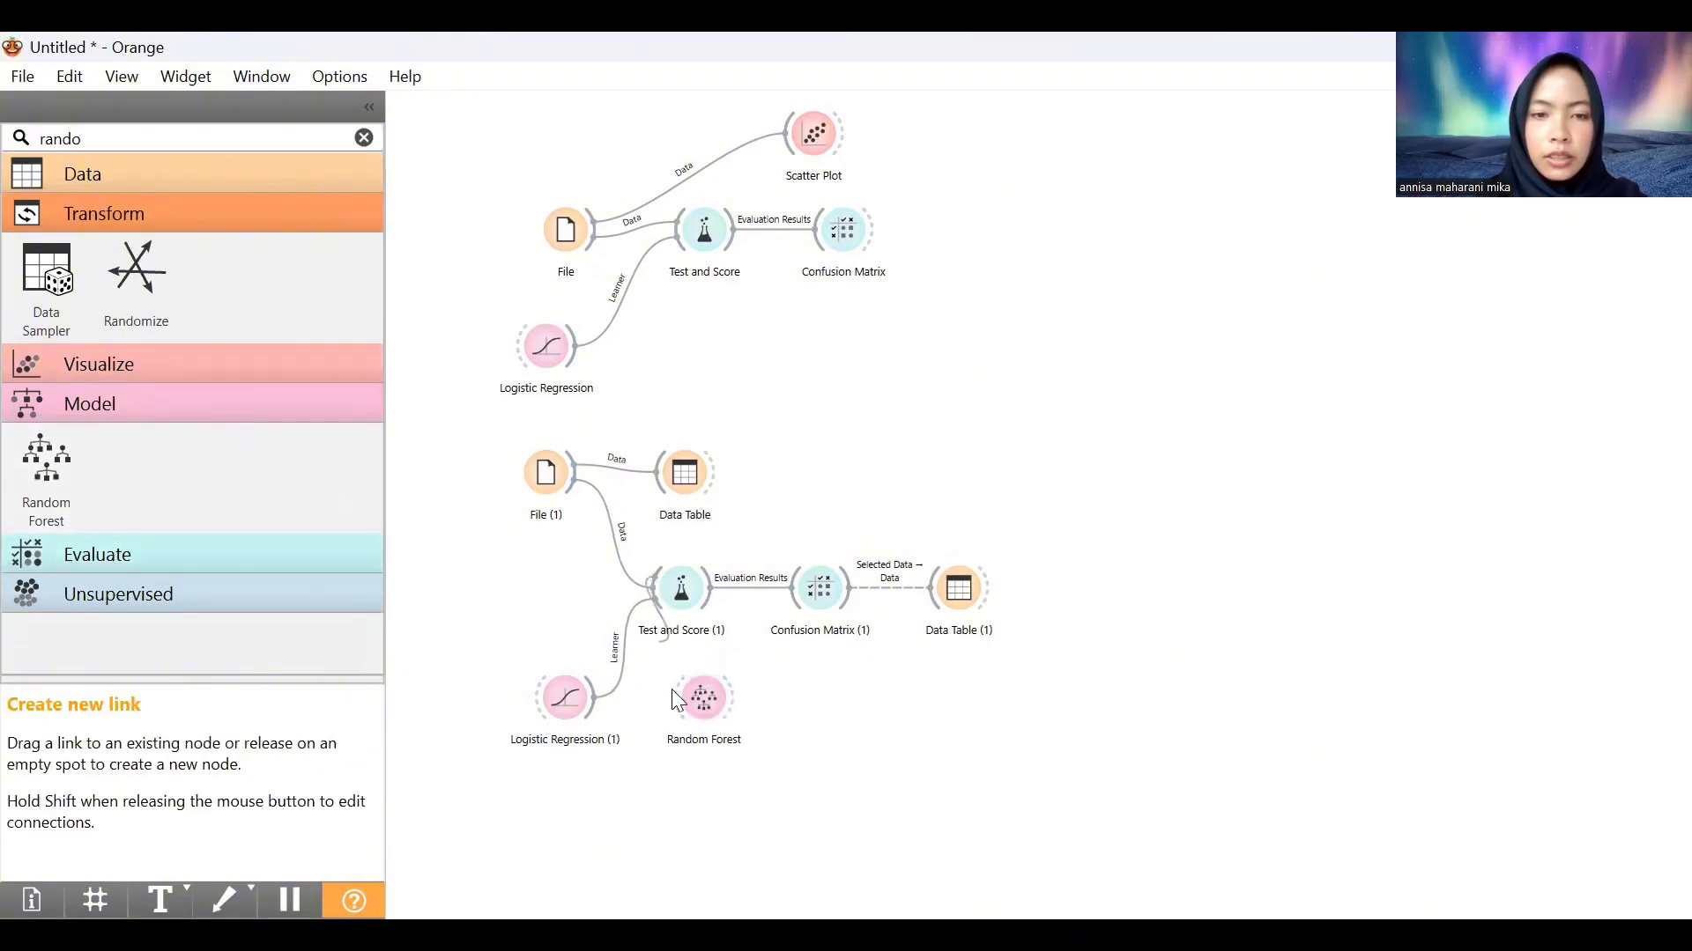
pyautogui.moveTo(650, 588); pyautogui.dragTo(575, 809)
pyautogui.click(1092, 483)
pyautogui.moveTo(557, 696); pyautogui.dragTo(556, 643)
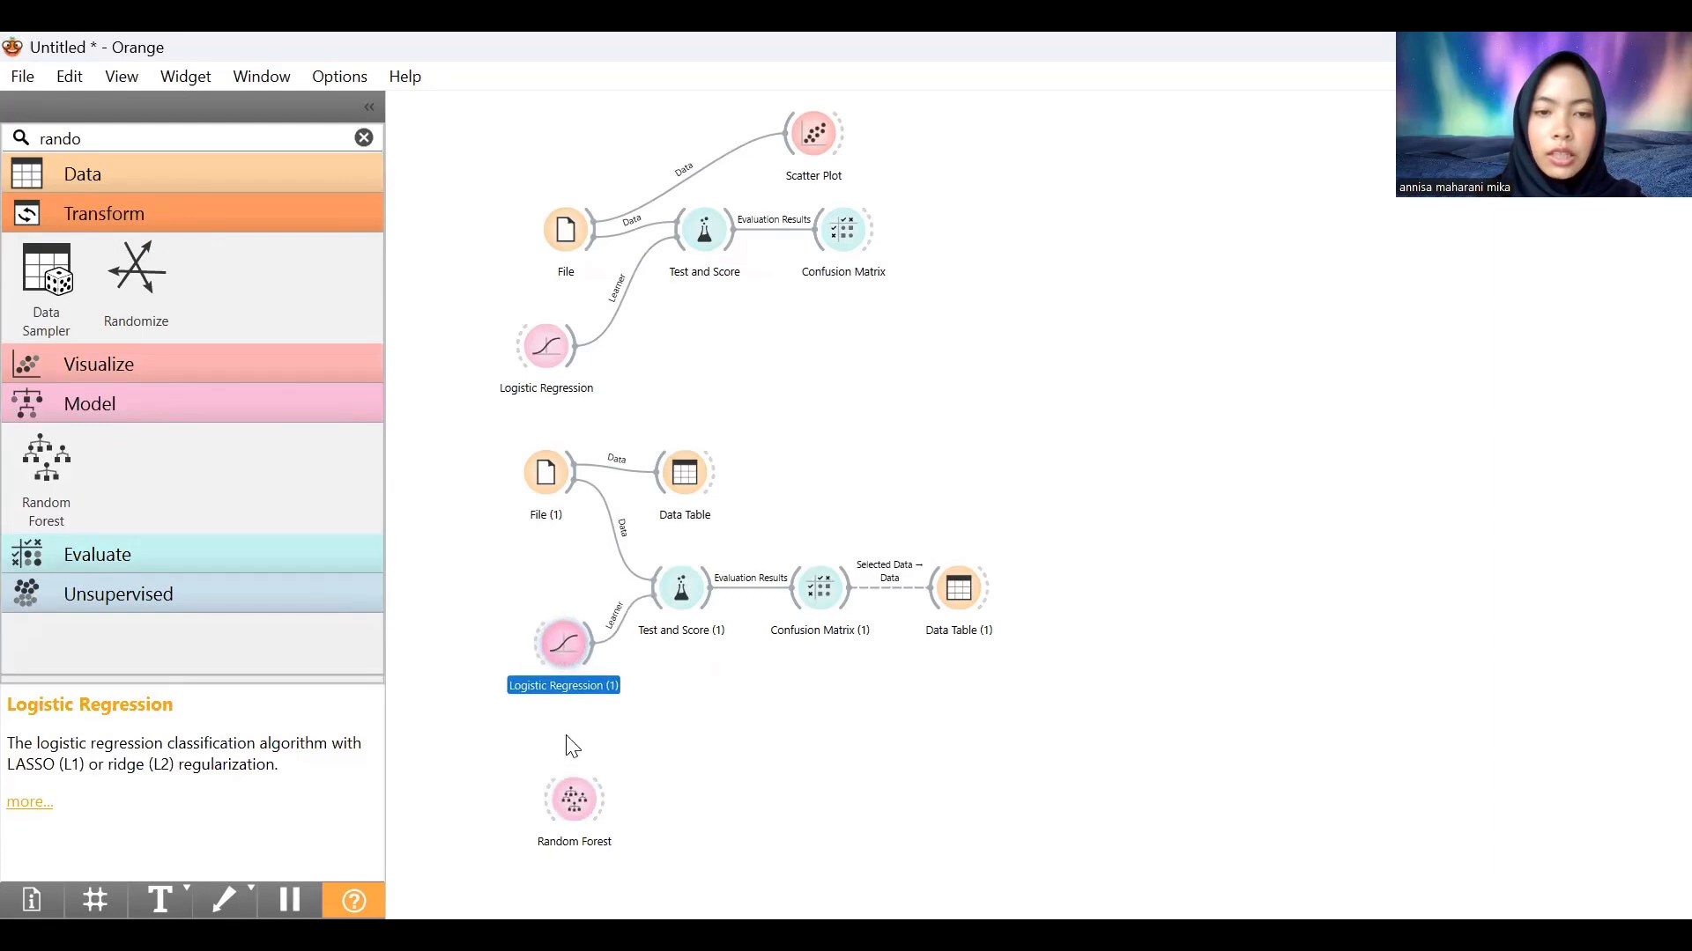
pyautogui.moveTo(577, 803); pyautogui.dragTo(561, 734)
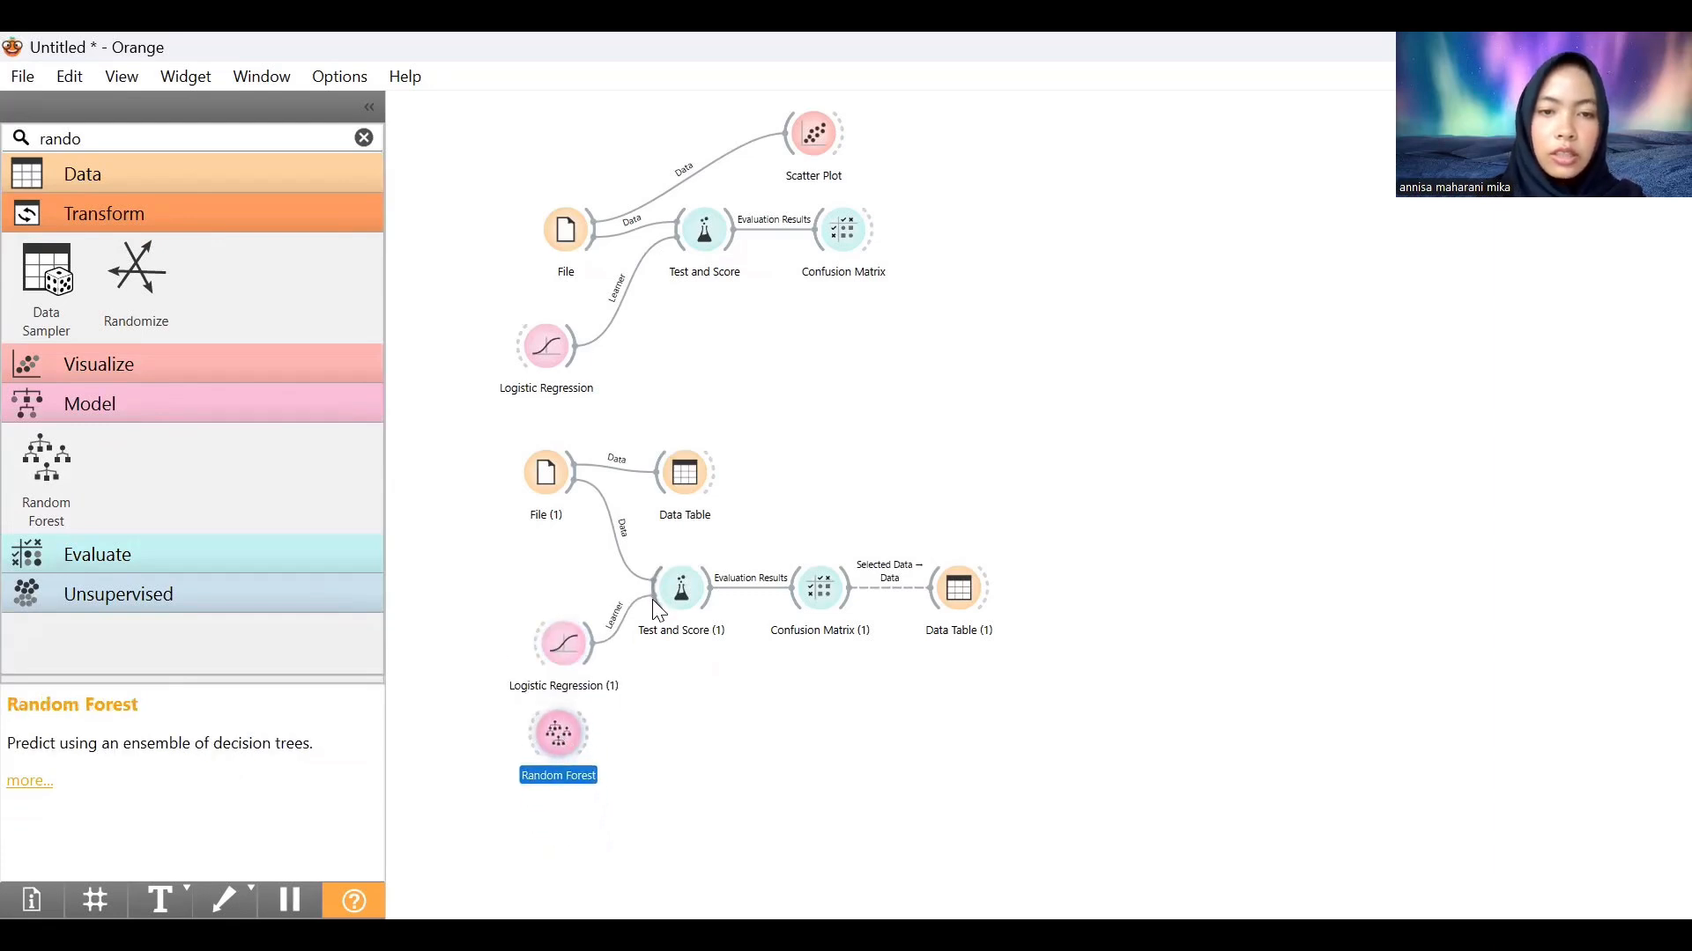
pyautogui.moveTo(652, 593); pyautogui.dragTo(585, 753)
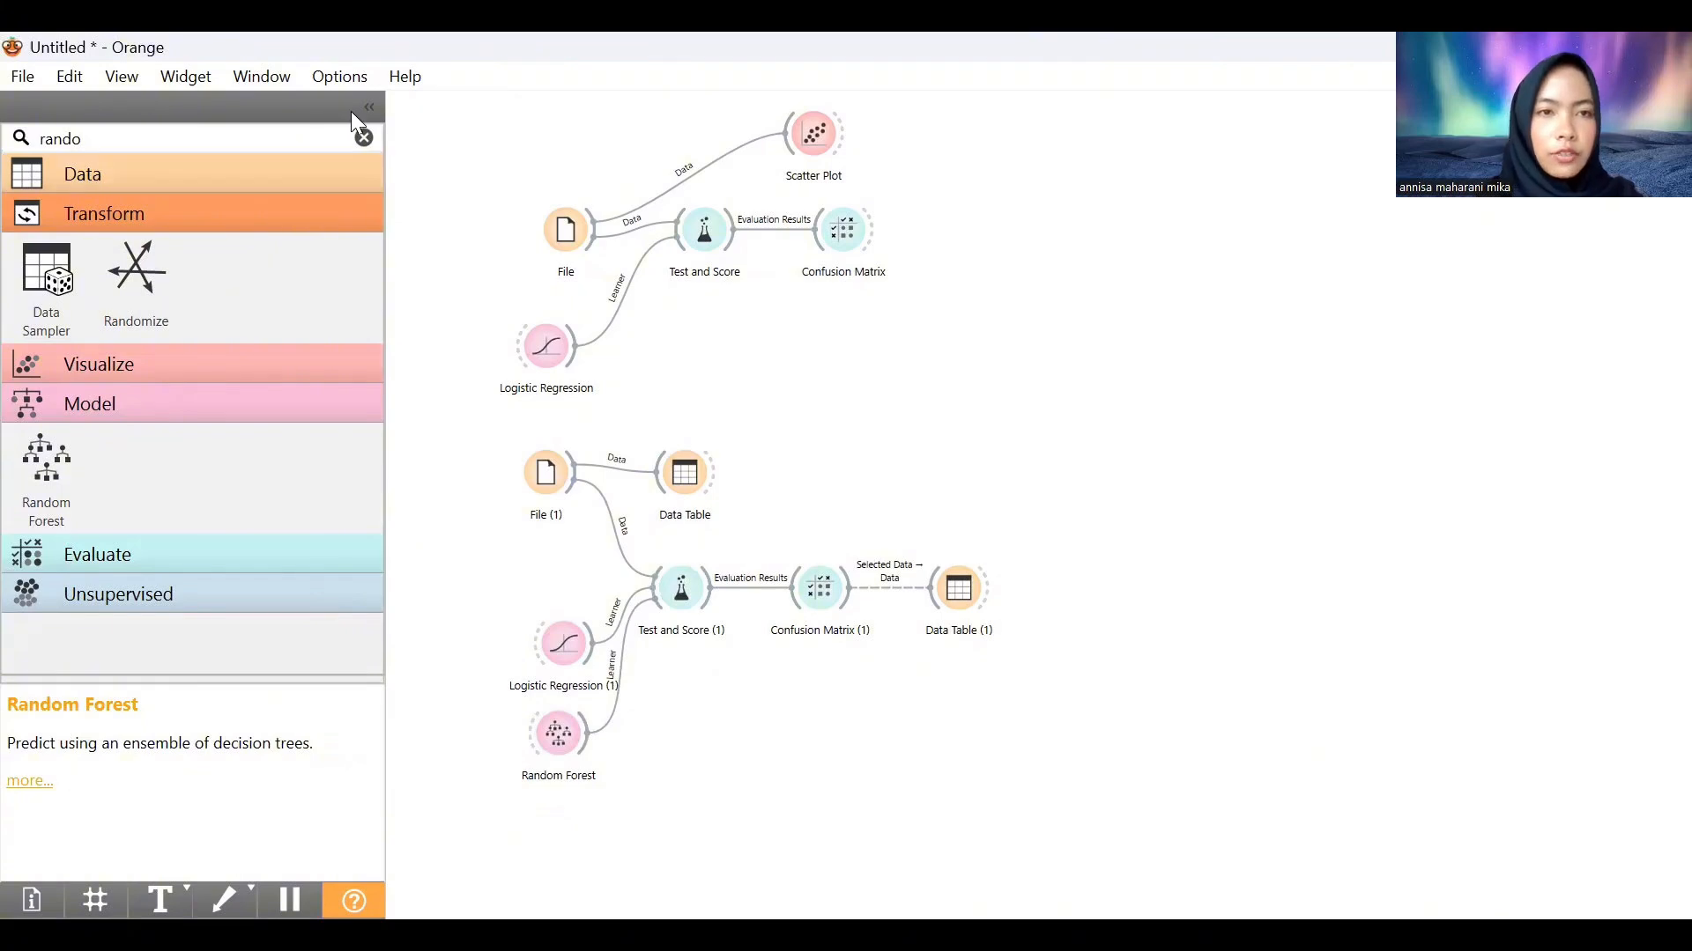
# Add an SVM widget below Random Forest and connect it as a learner to the second Test and Score
pyautogui.click(363, 137)
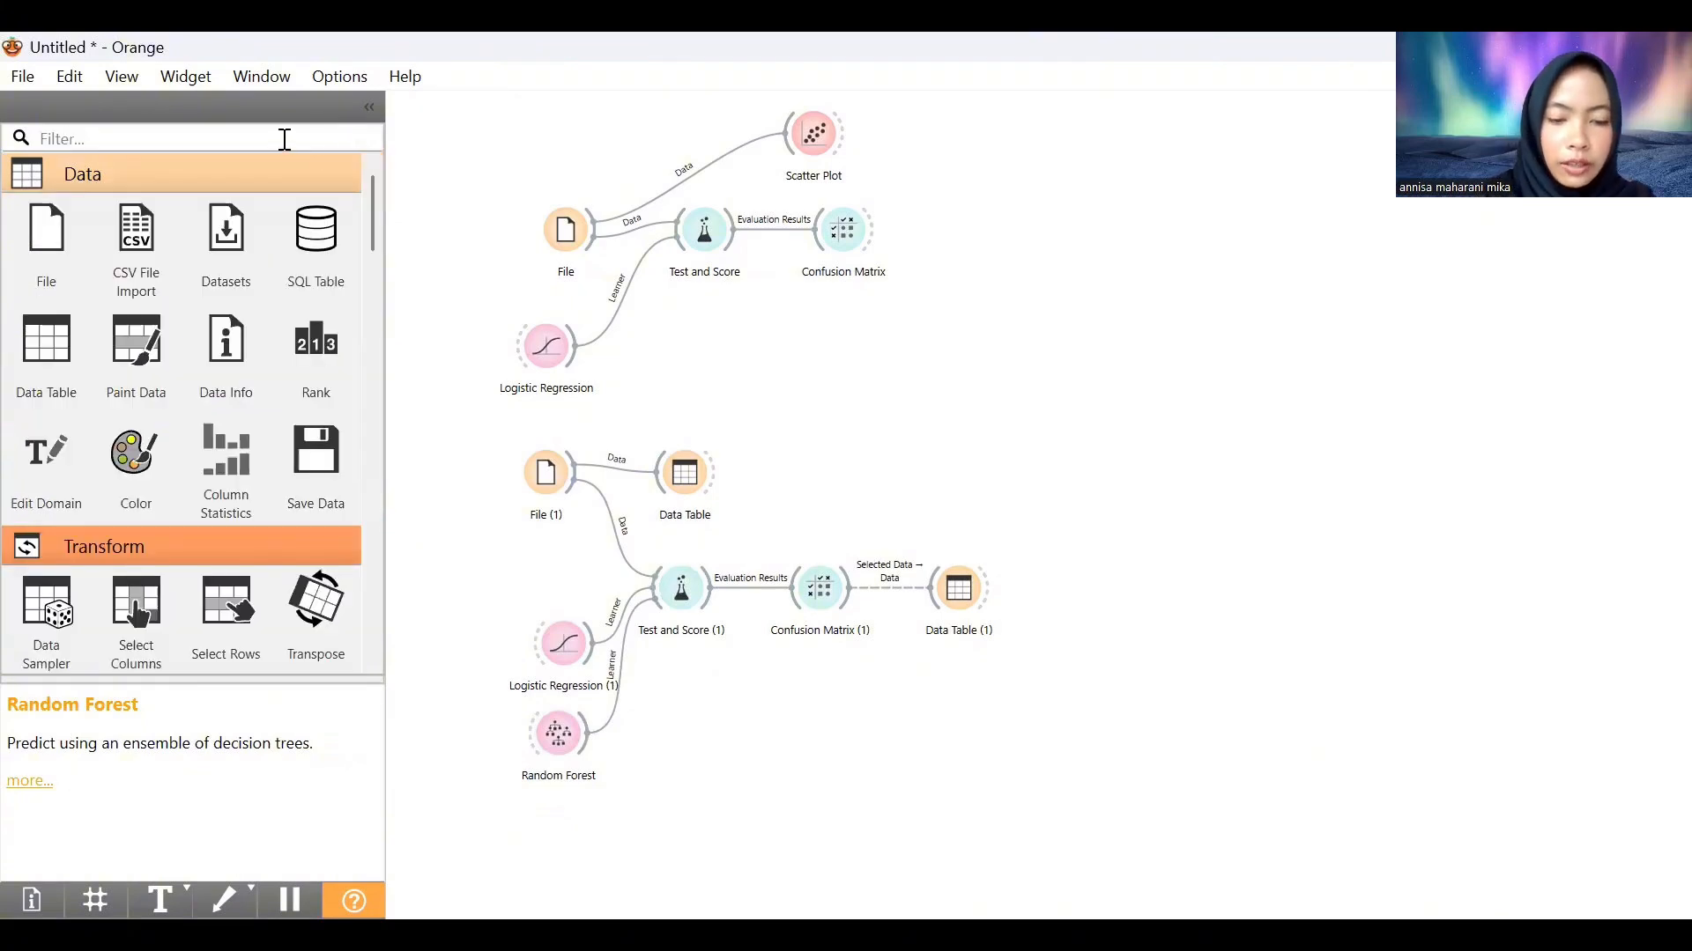
pyautogui.write('svm')
pyautogui.press('Return')
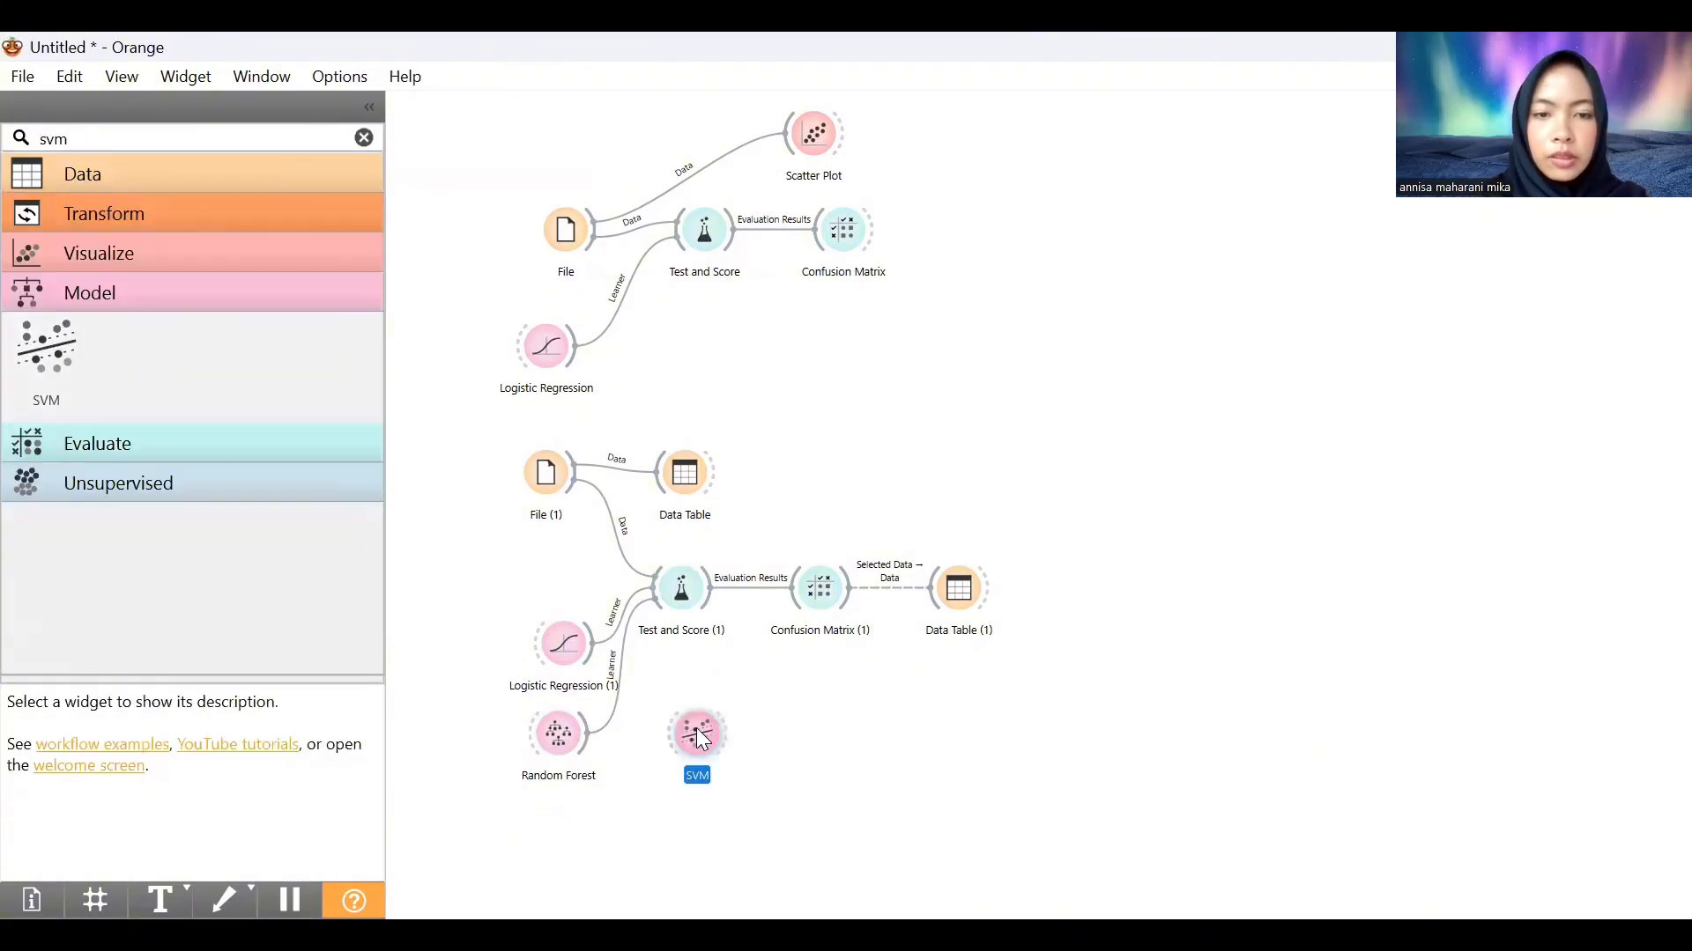
pyautogui.moveTo(700, 740); pyautogui.dragTo(592, 813)
pyautogui.moveTo(654, 597); pyautogui.dragTo(626, 807)
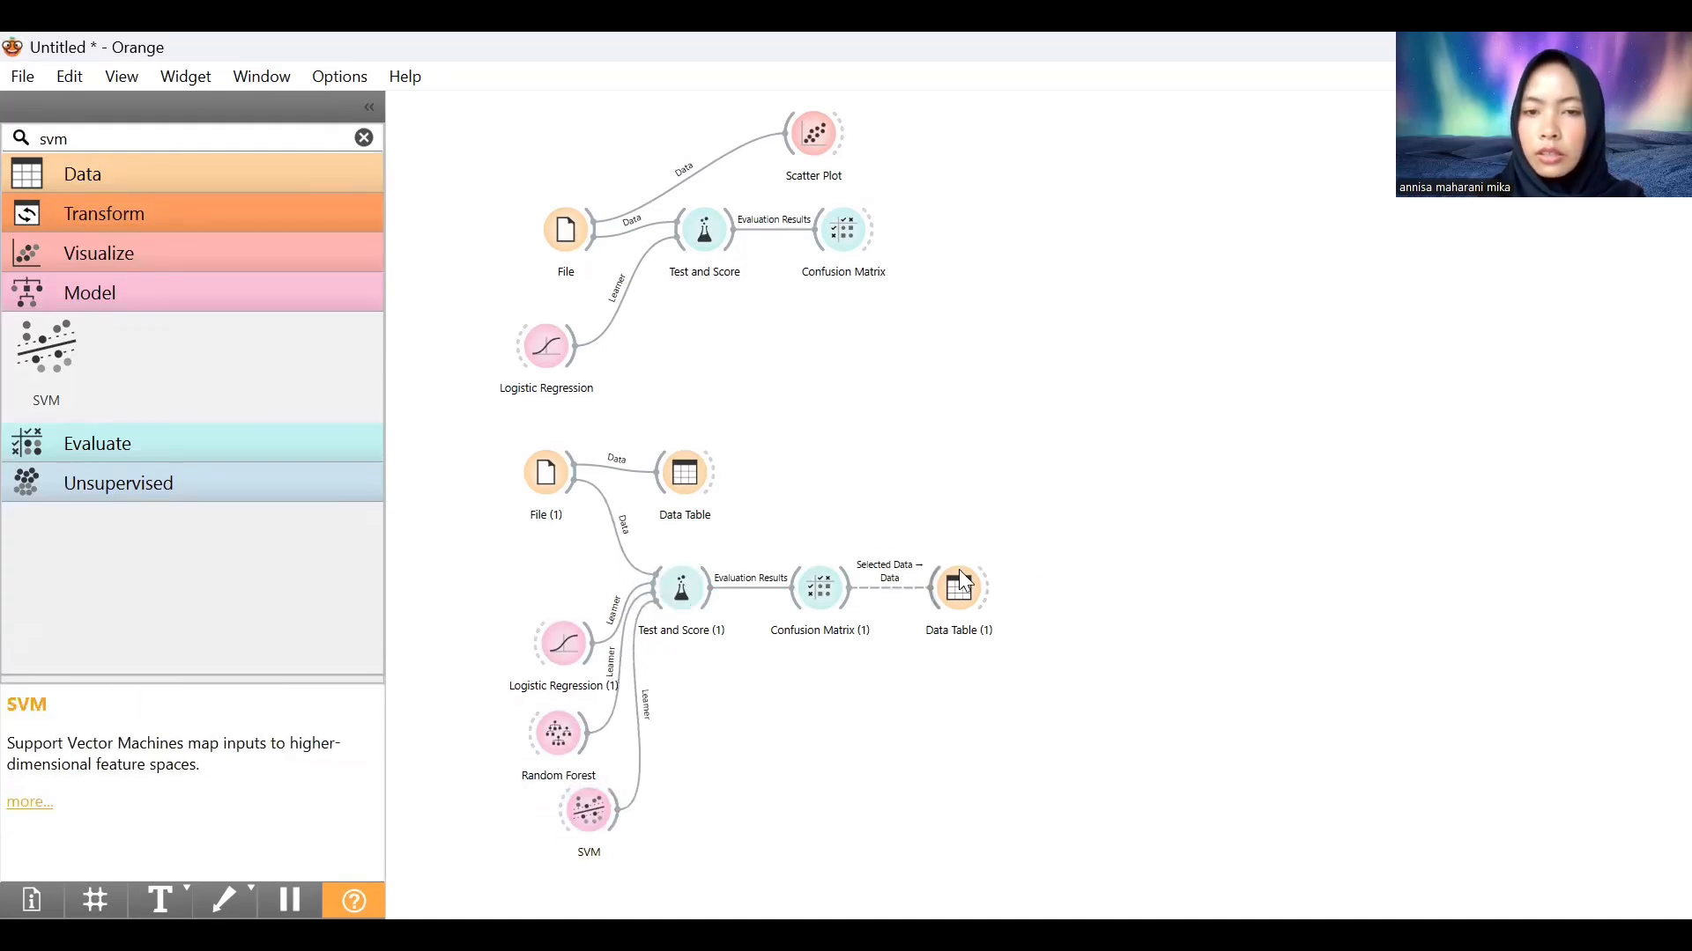
# Rewire the link between Confusion Matrix (1) and Data Table (1) so the matrix's Data output feeds the table's Data input
pyautogui.click(890, 586)
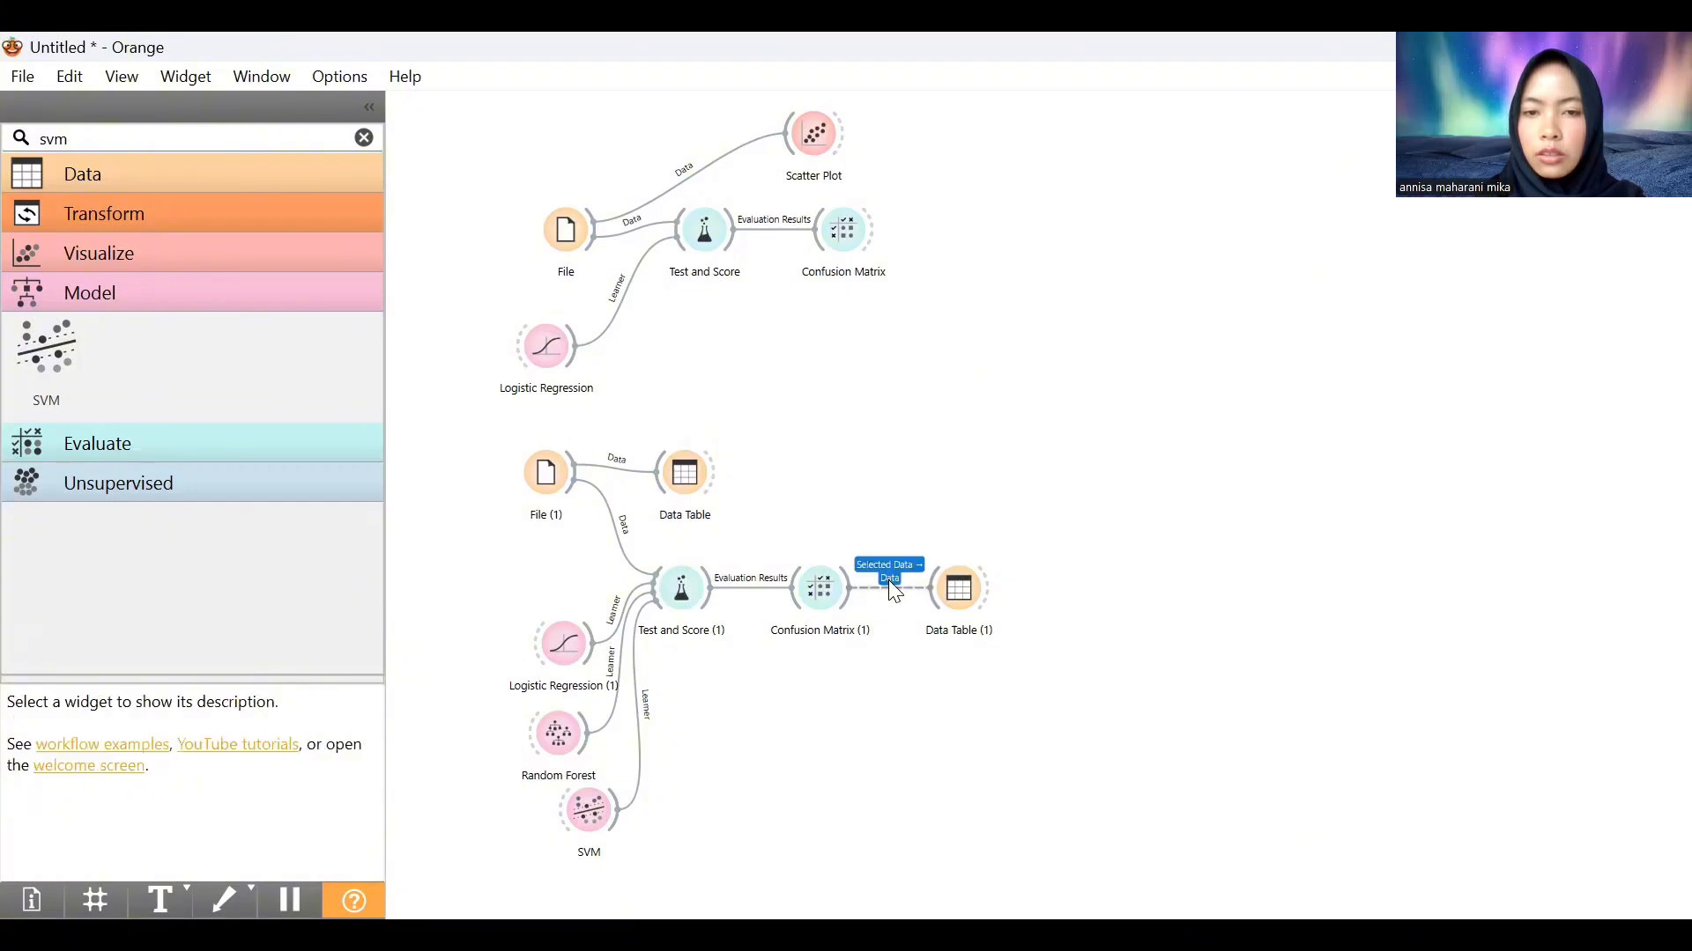
pyautogui.doubleClick(888, 580)
pyautogui.moveTo(786, 469); pyautogui.dragTo(903, 431)
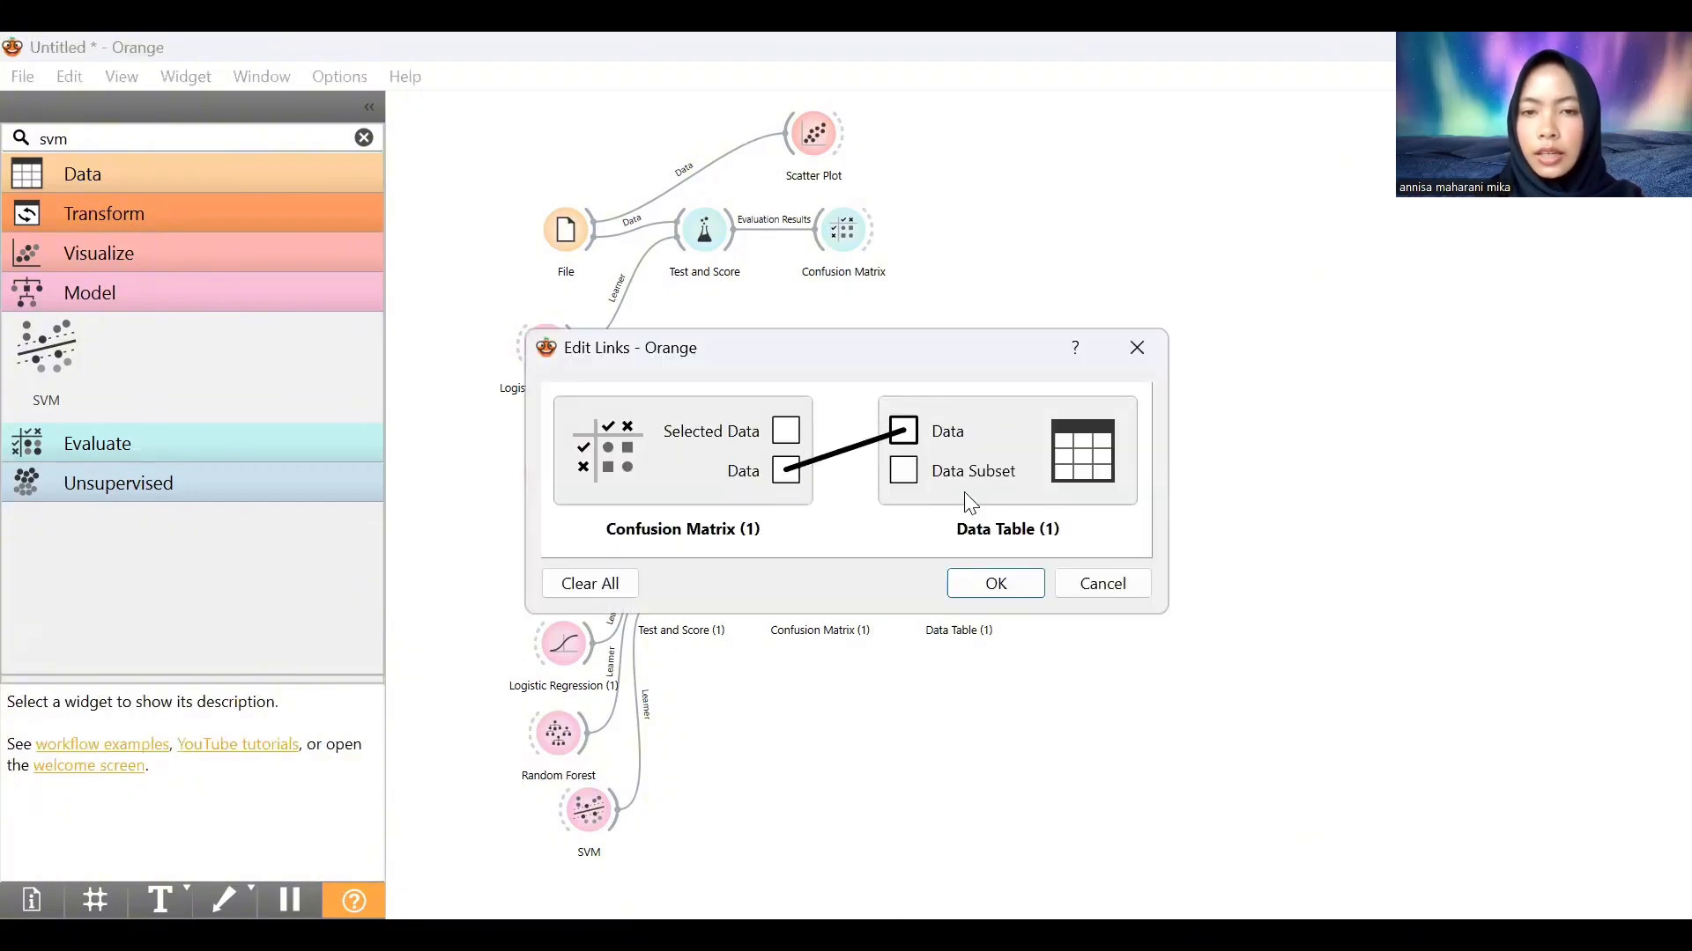
pyautogui.click(1000, 581)
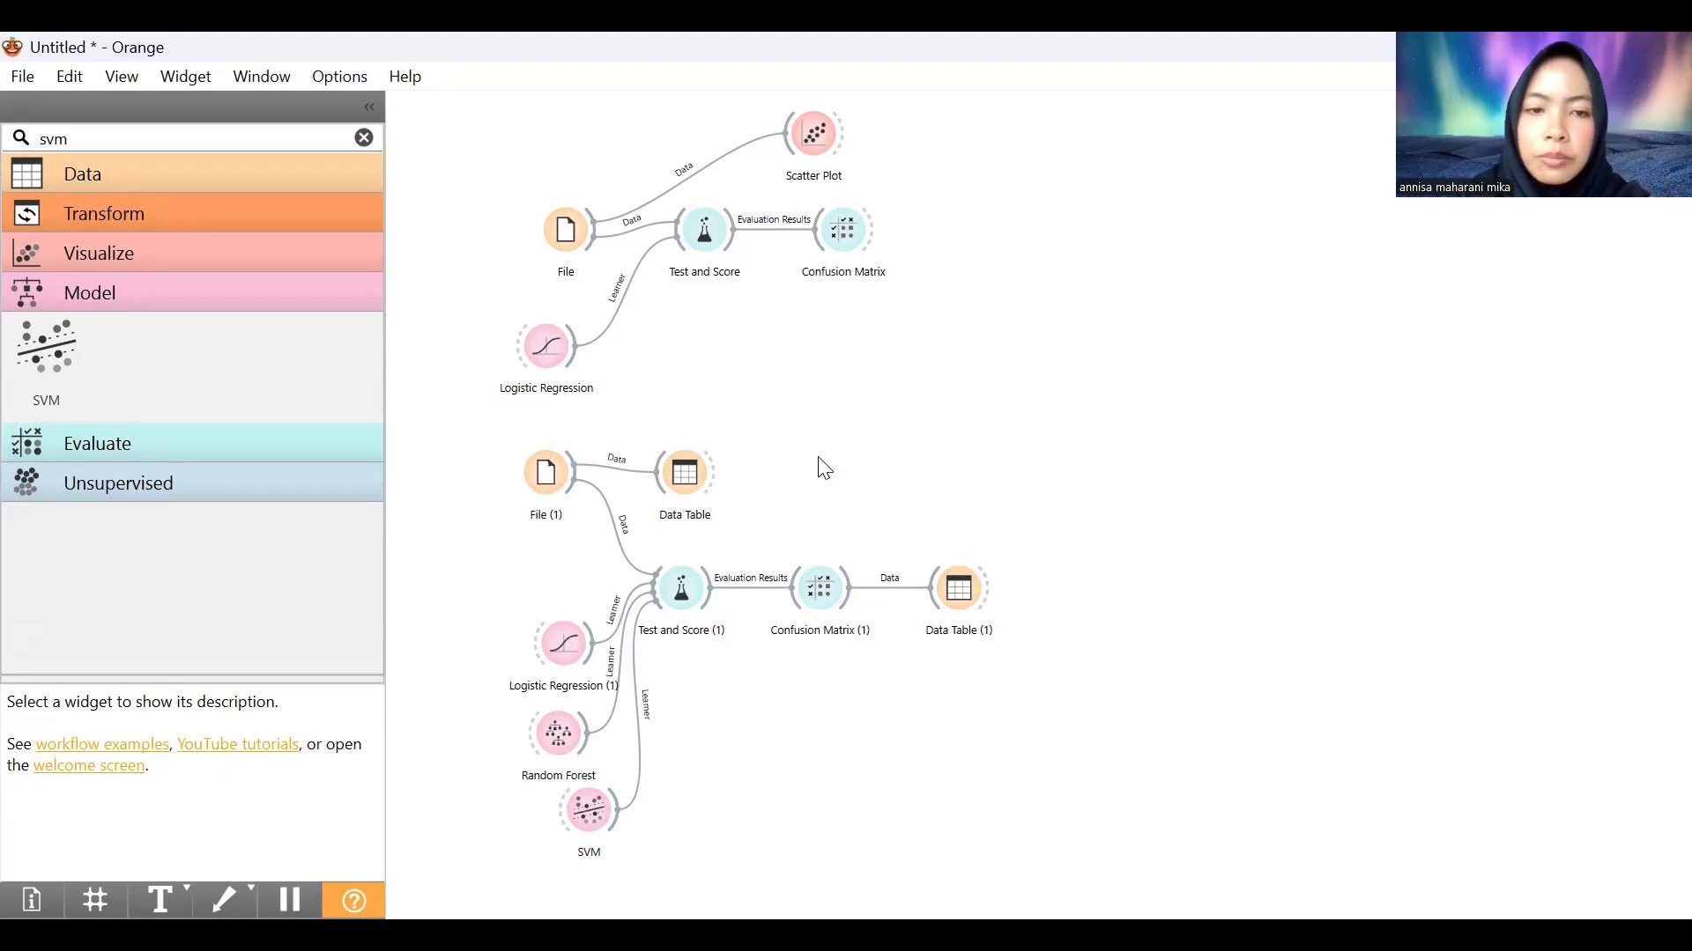
# Examine the rows and attributes of the second File widget's dataset in its Data Table
pyautogui.doubleClick(686, 477)
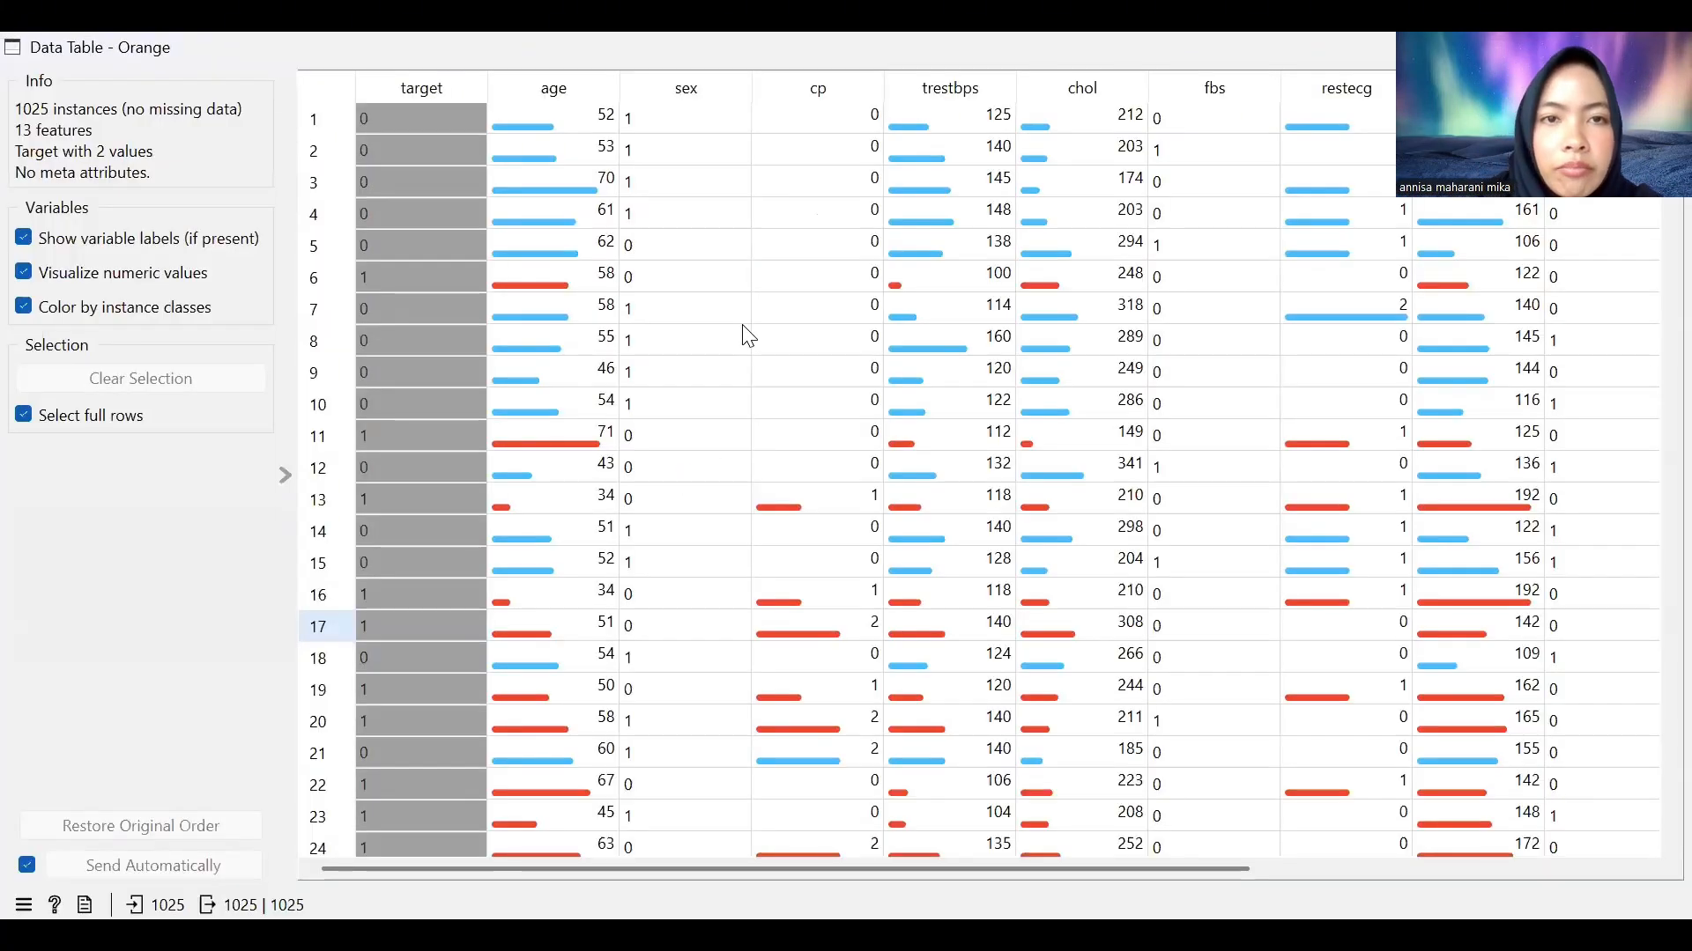
pyautogui.scroll(-9, 1166, 519)
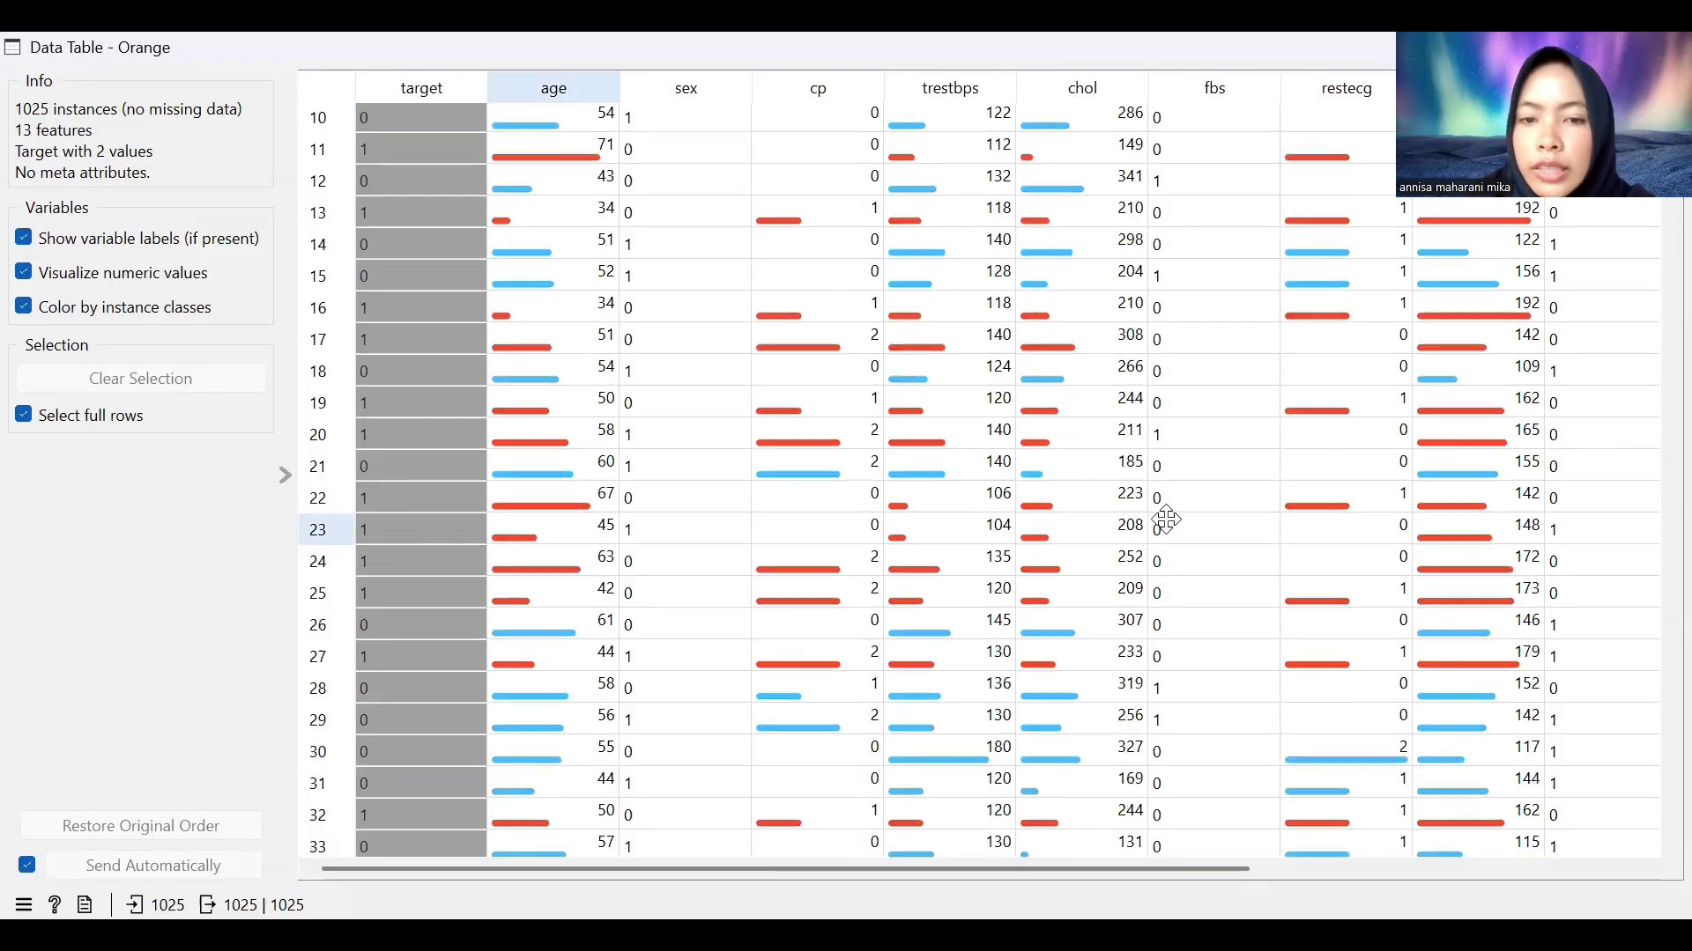
pyautogui.scroll(-20, 1165, 519)
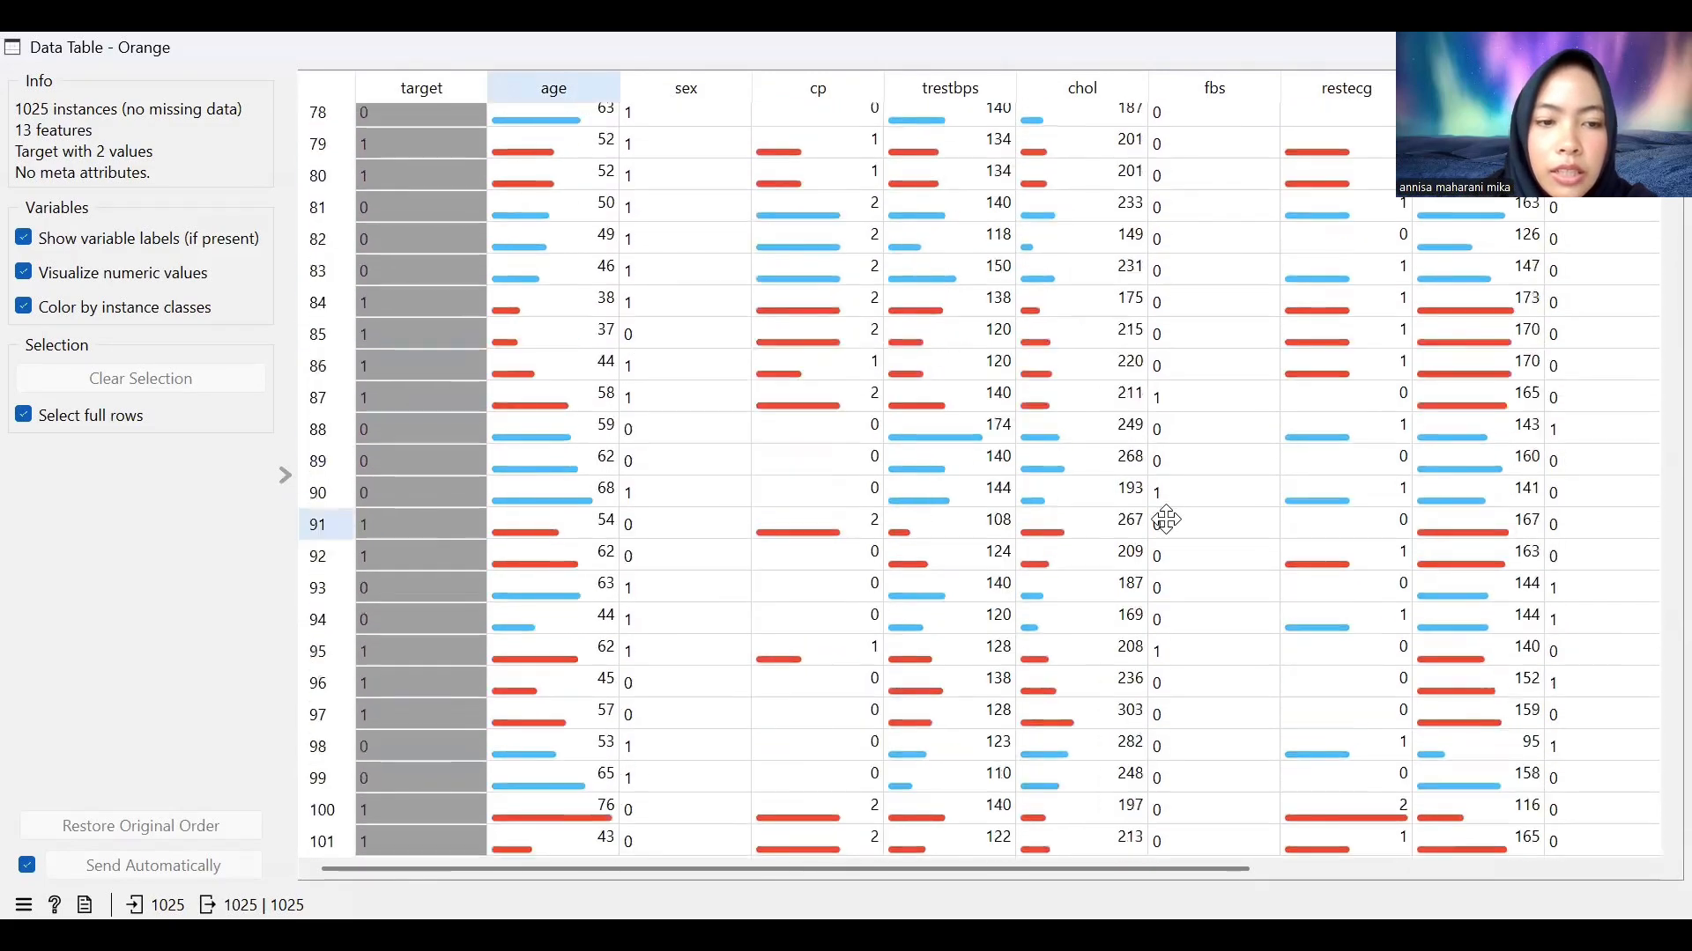
pyautogui.scroll(-20, 1166, 520)
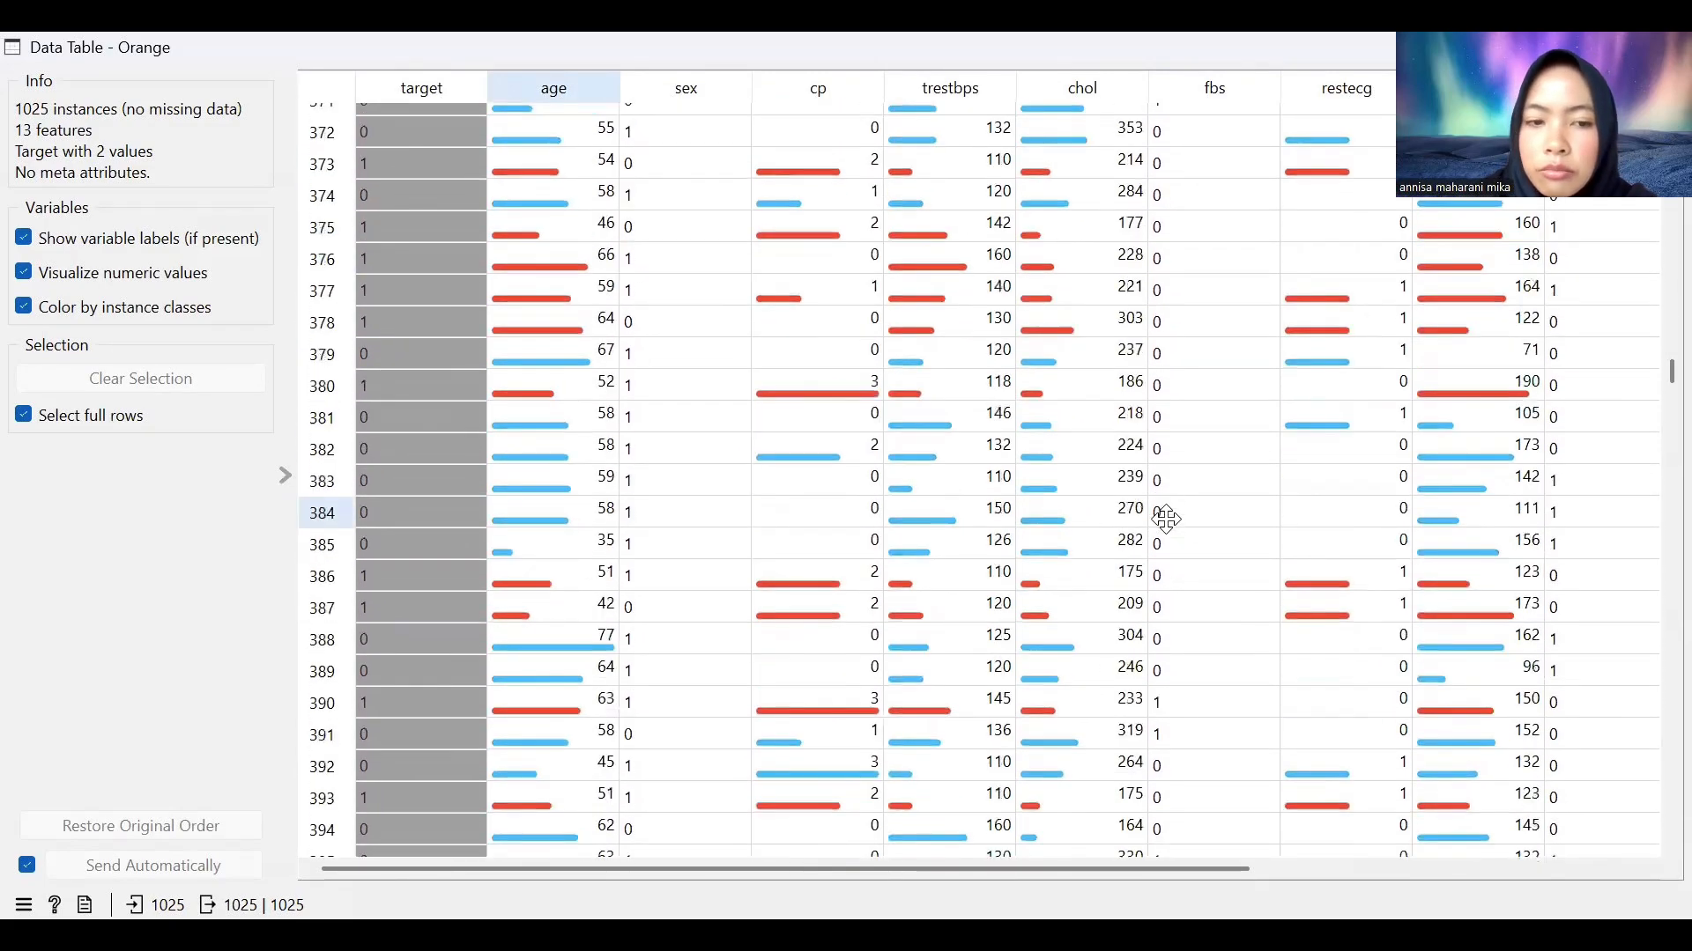
pyautogui.scroll(20, 1165, 520)
pyautogui.scroll(20, 1165, 520)
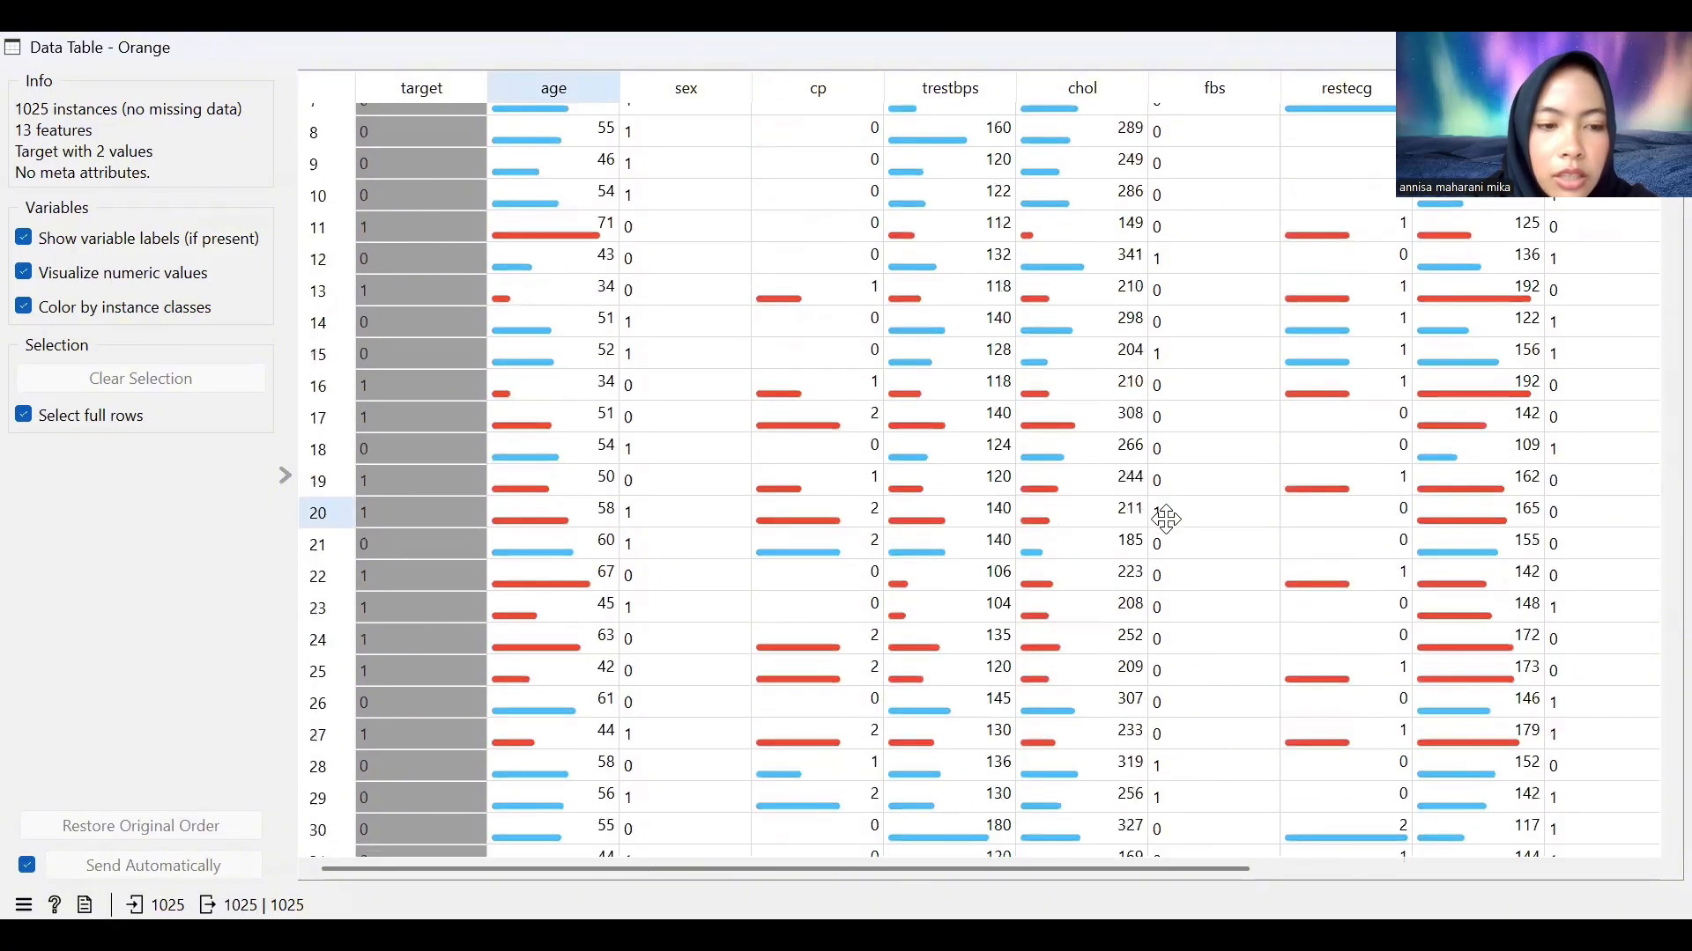
pyautogui.scroll(-13, 1165, 520)
pyautogui.scroll(13, 1166, 520)
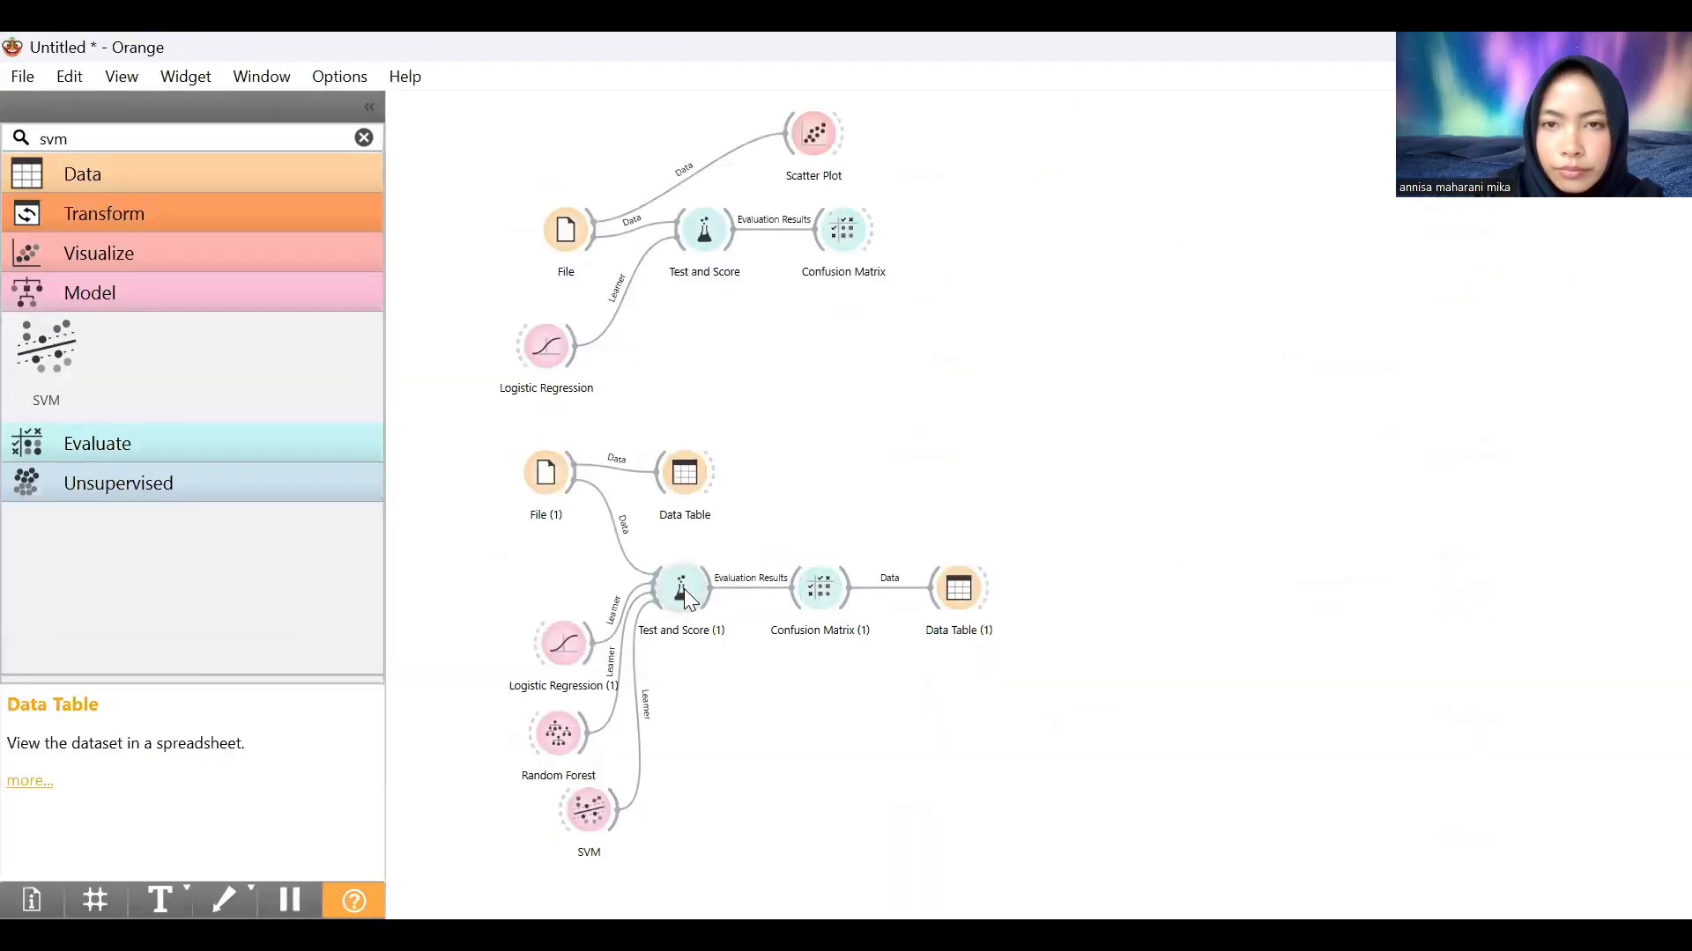
# Review the cross-validation scores of Logistic Regression, Random Forest and SVM in Test and Score (1)
pyautogui.doubleClick(683, 590)
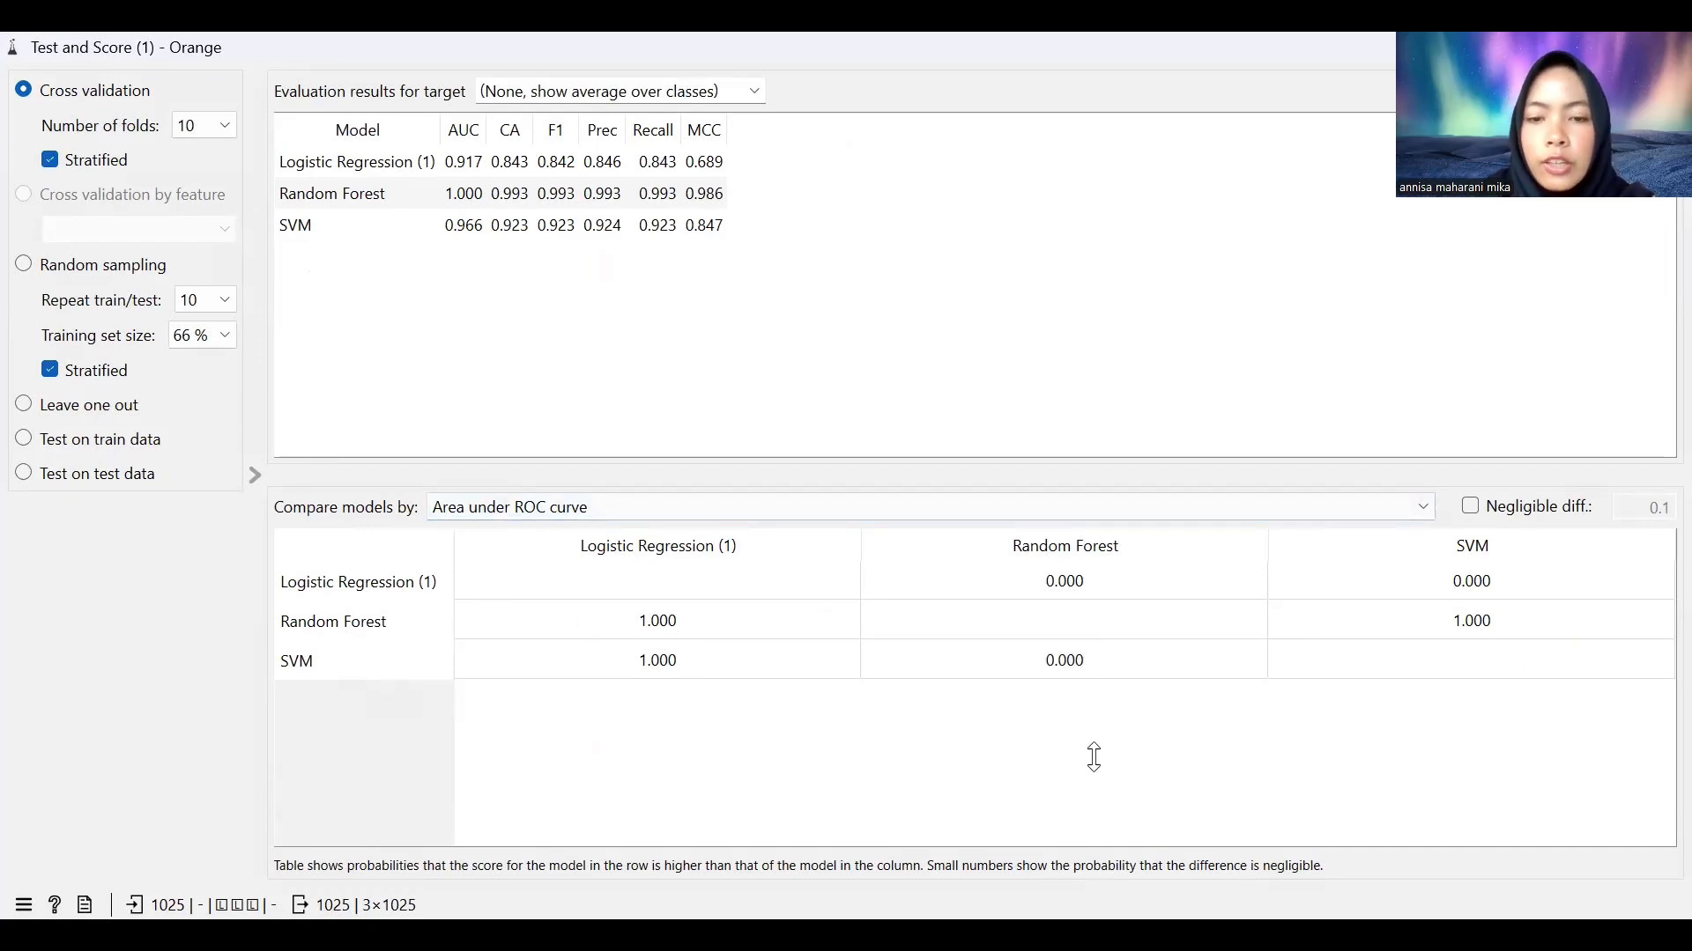
pyautogui.click(1007, 694)
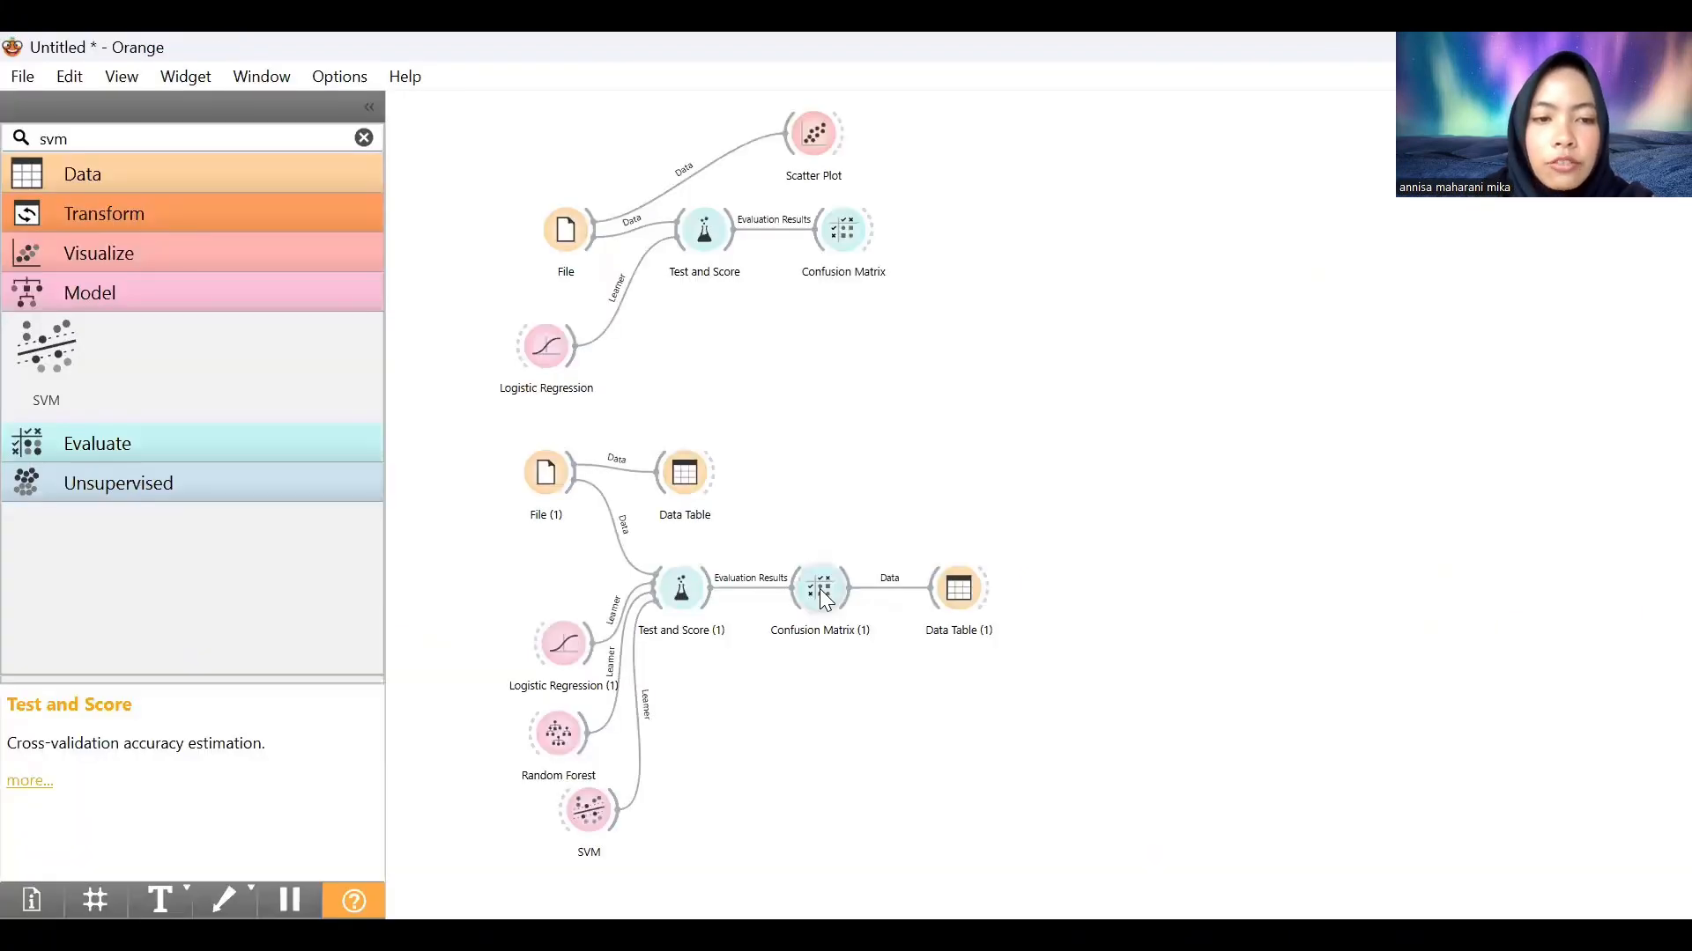
# Compare the confusion matrices of Logistic Regression, Random Forest and SVM in Confusion Matrix (1), leaving Random Forest as the selected learner
pyautogui.doubleClick(823, 592)
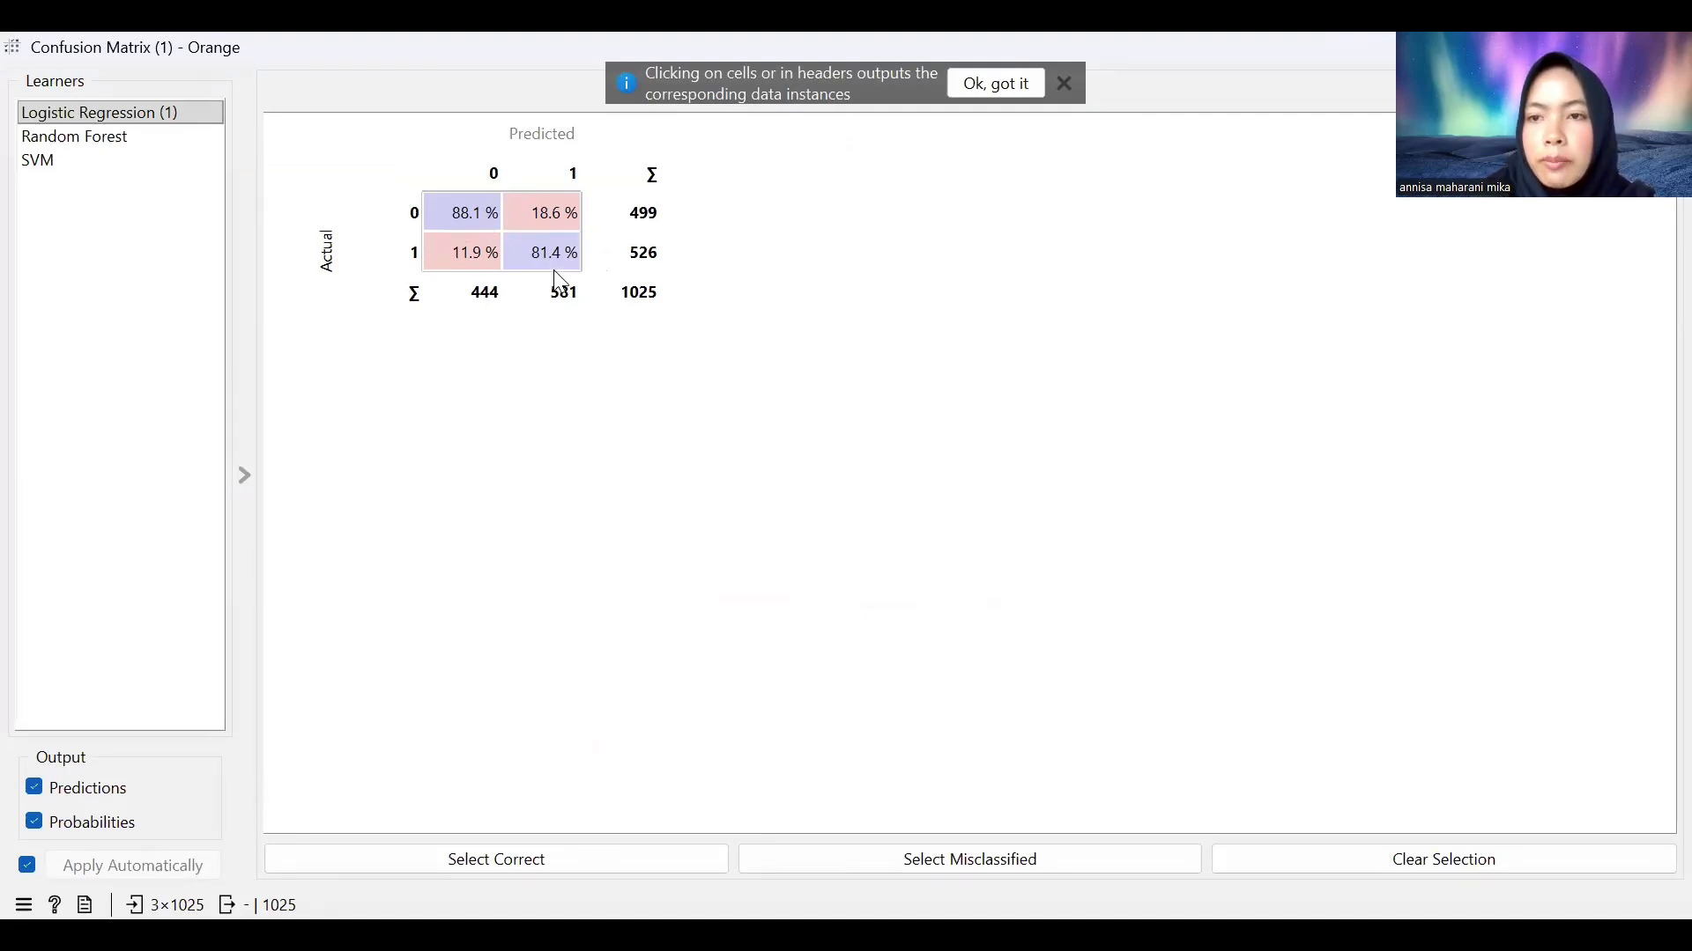
pyautogui.click(109, 139)
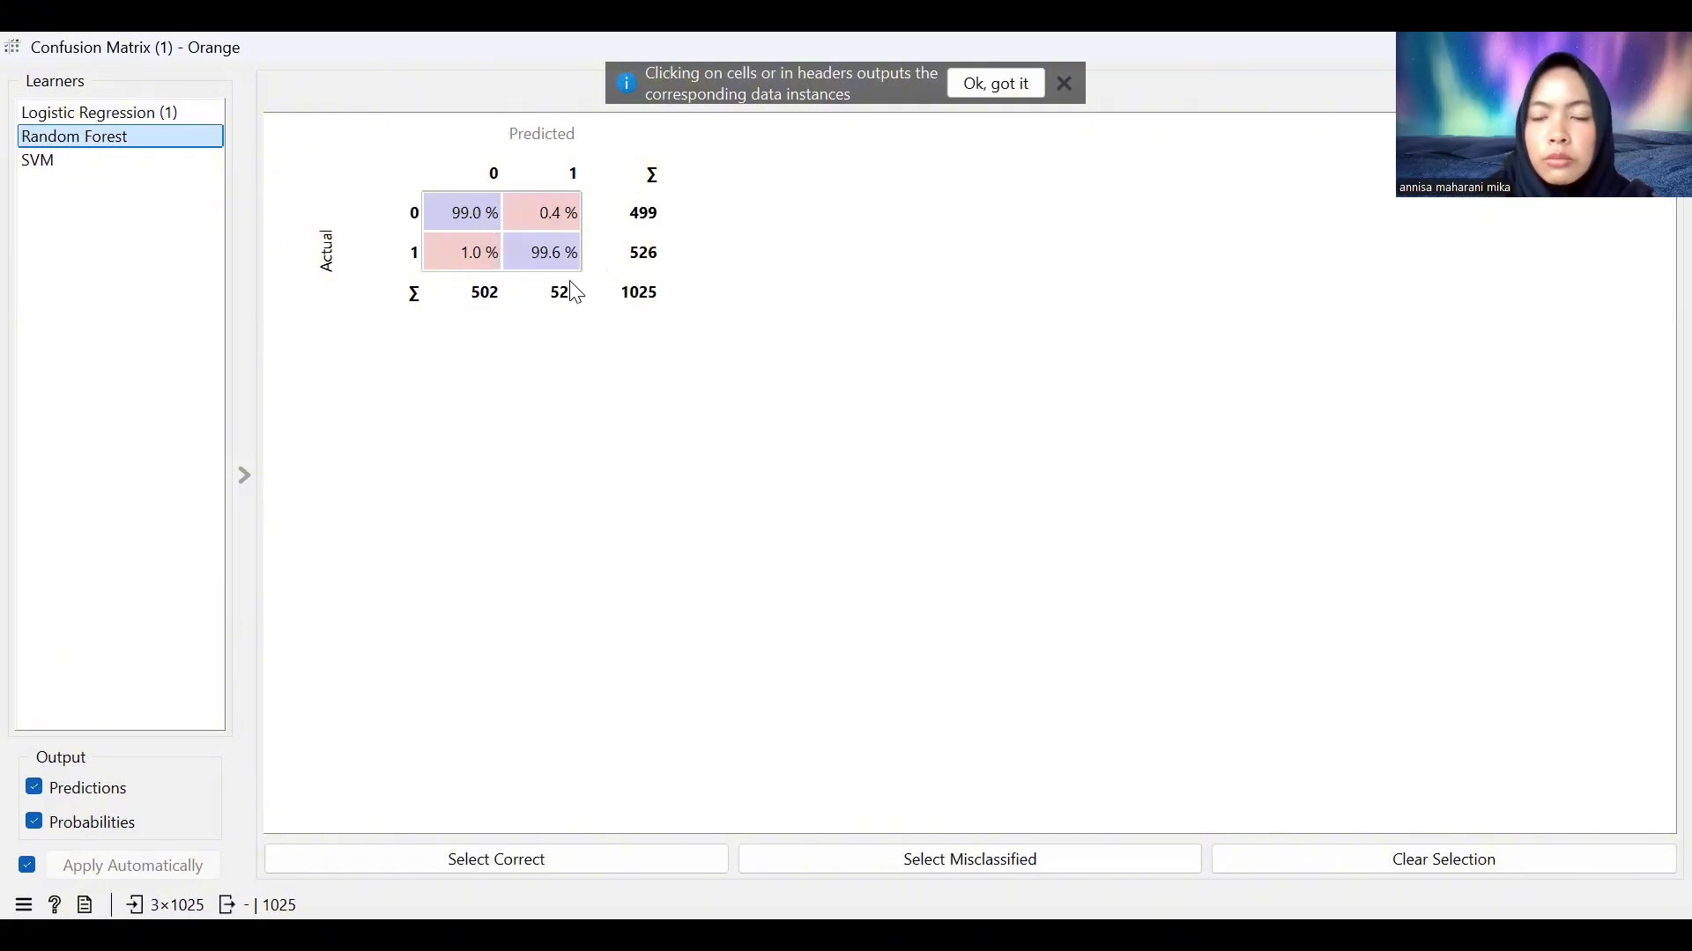
pyautogui.click(110, 162)
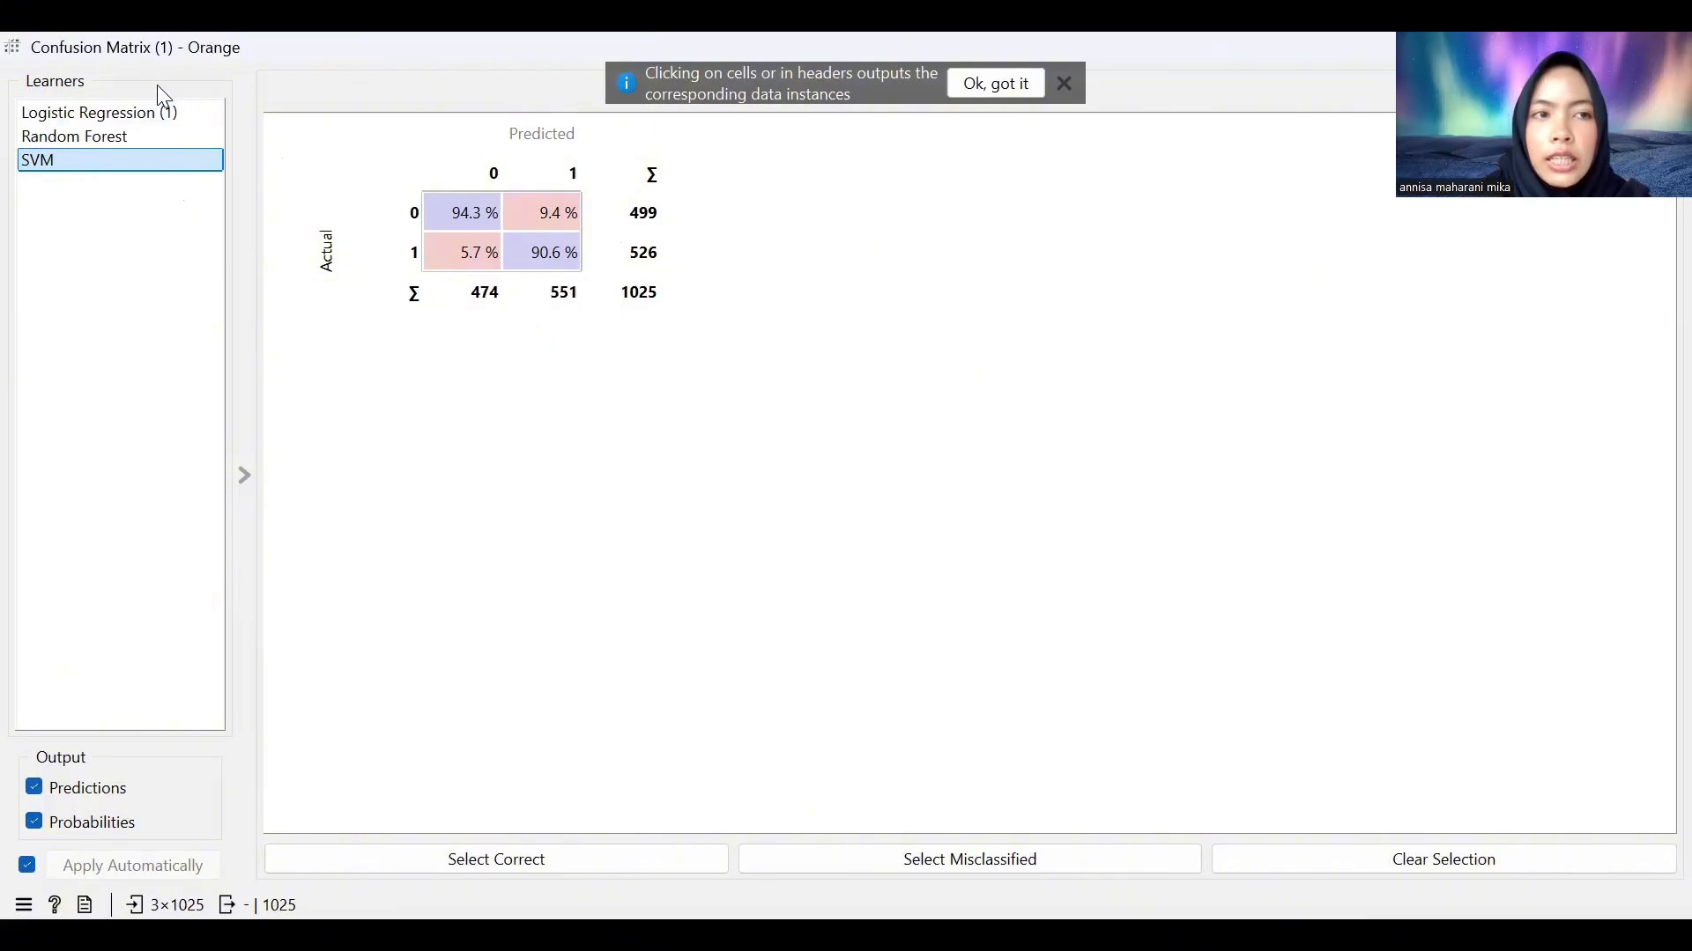
pyautogui.click(97, 139)
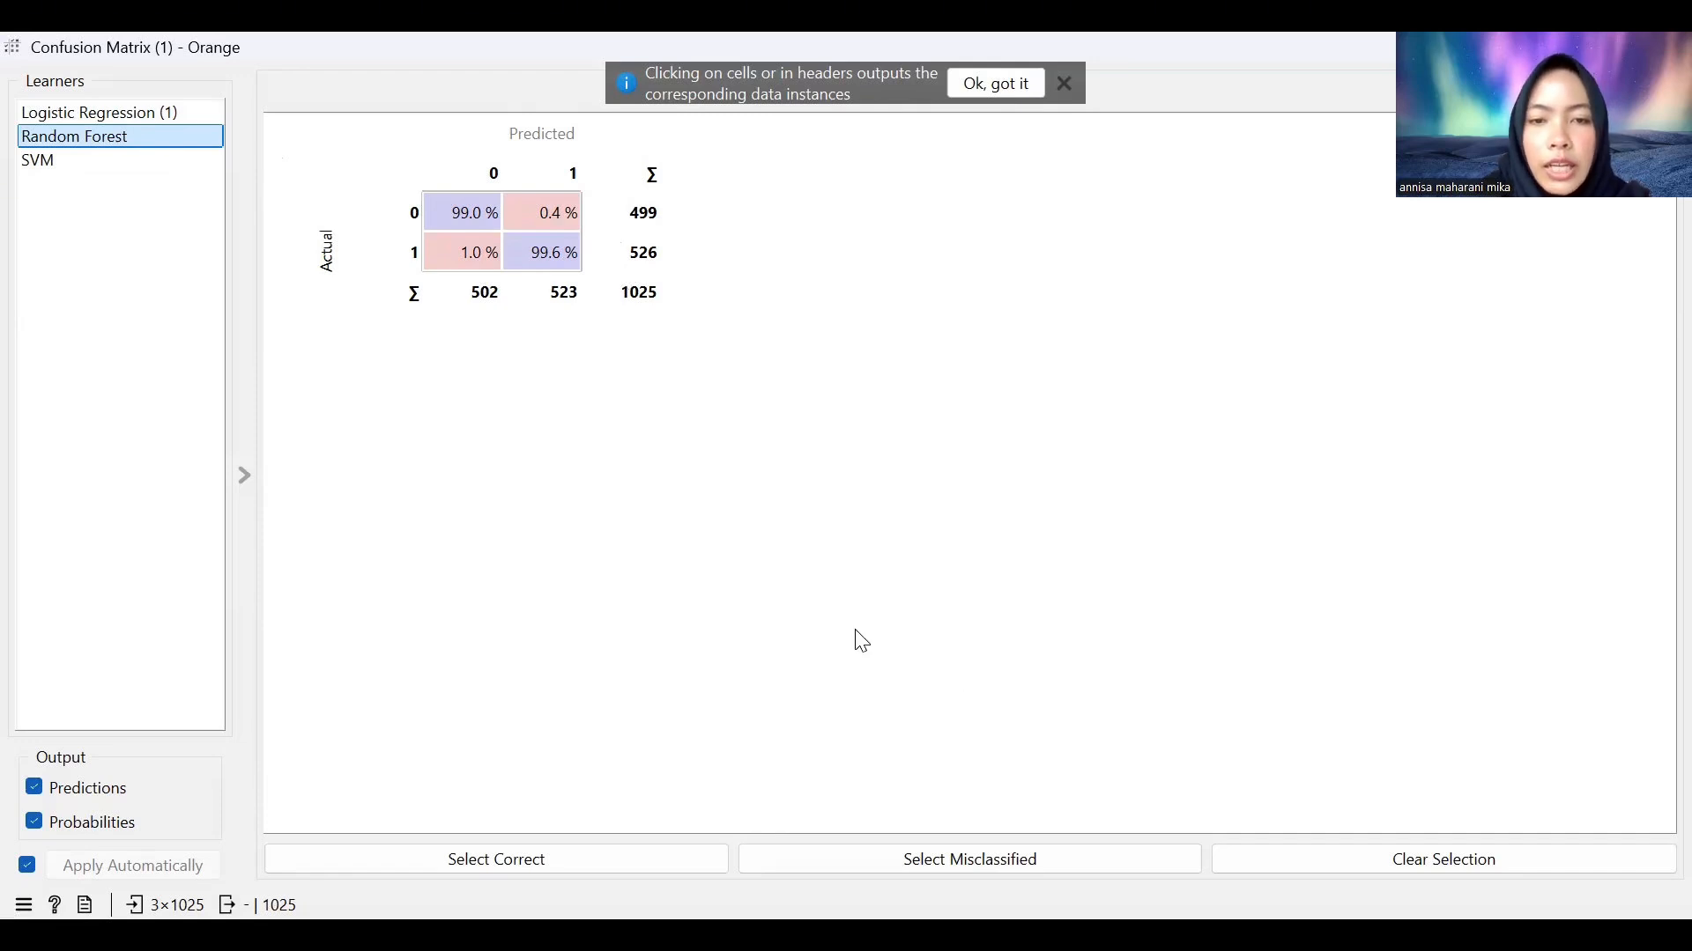
pyautogui.hotkey('alt', 'Tab')
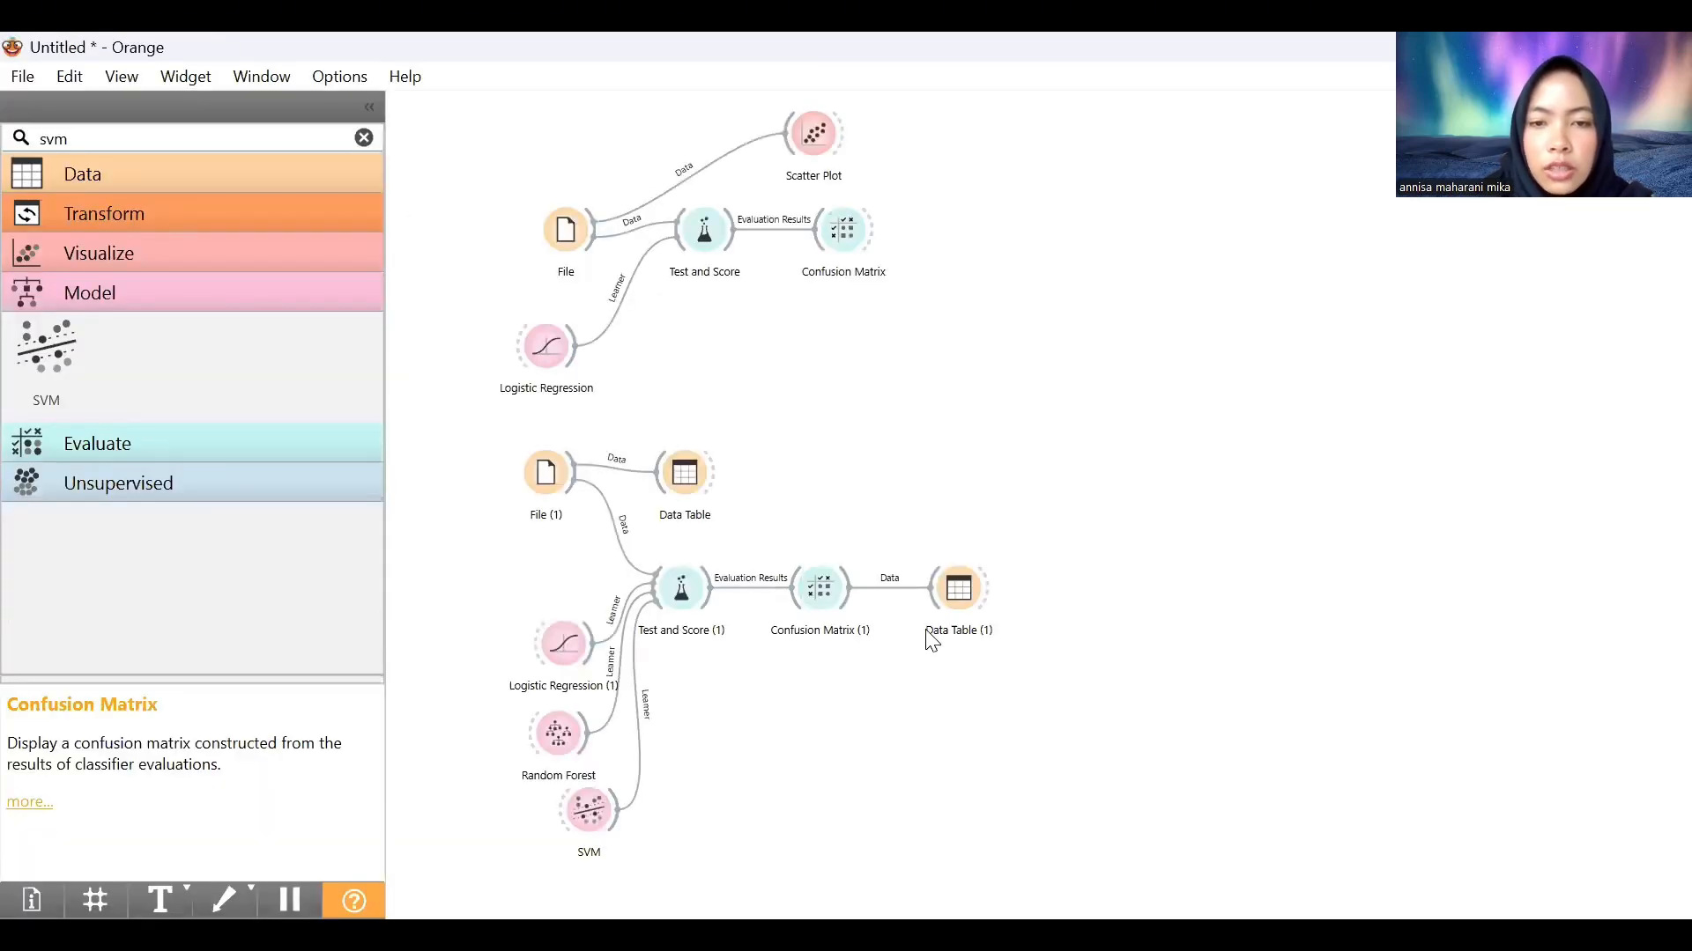
# Examine the Random Forest predictions and class probabilities alongside the actual targets and attributes in Data Table (1)
pyautogui.doubleClick(958, 594)
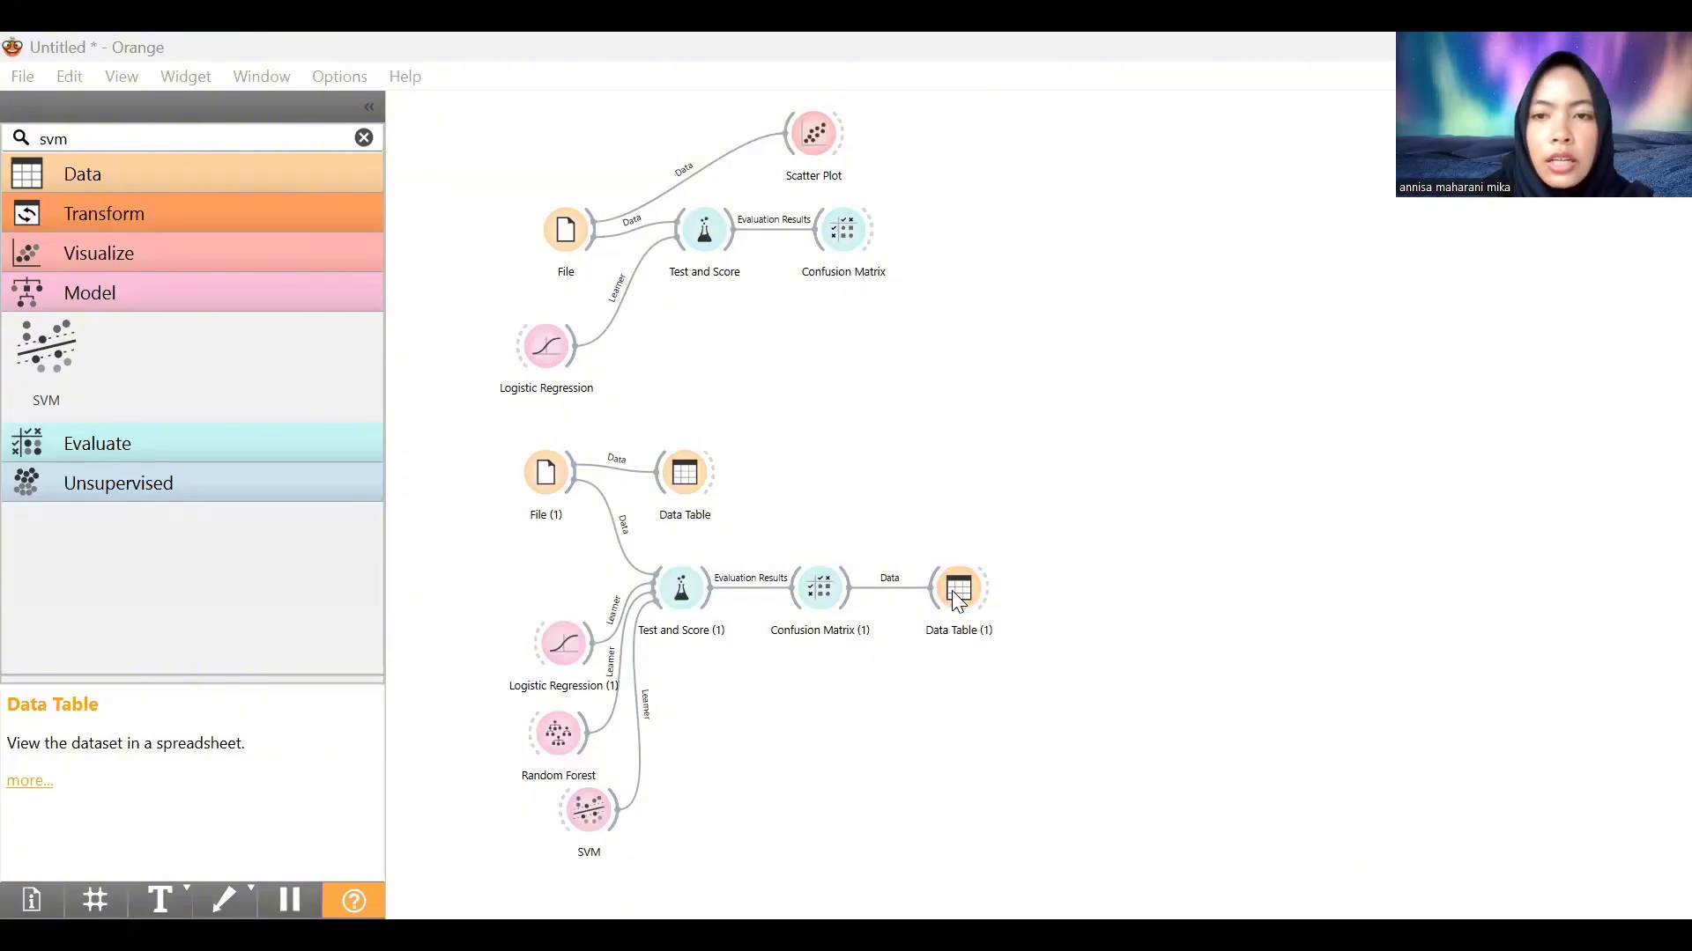
pyautogui.hscroll(10, 1022, 486)
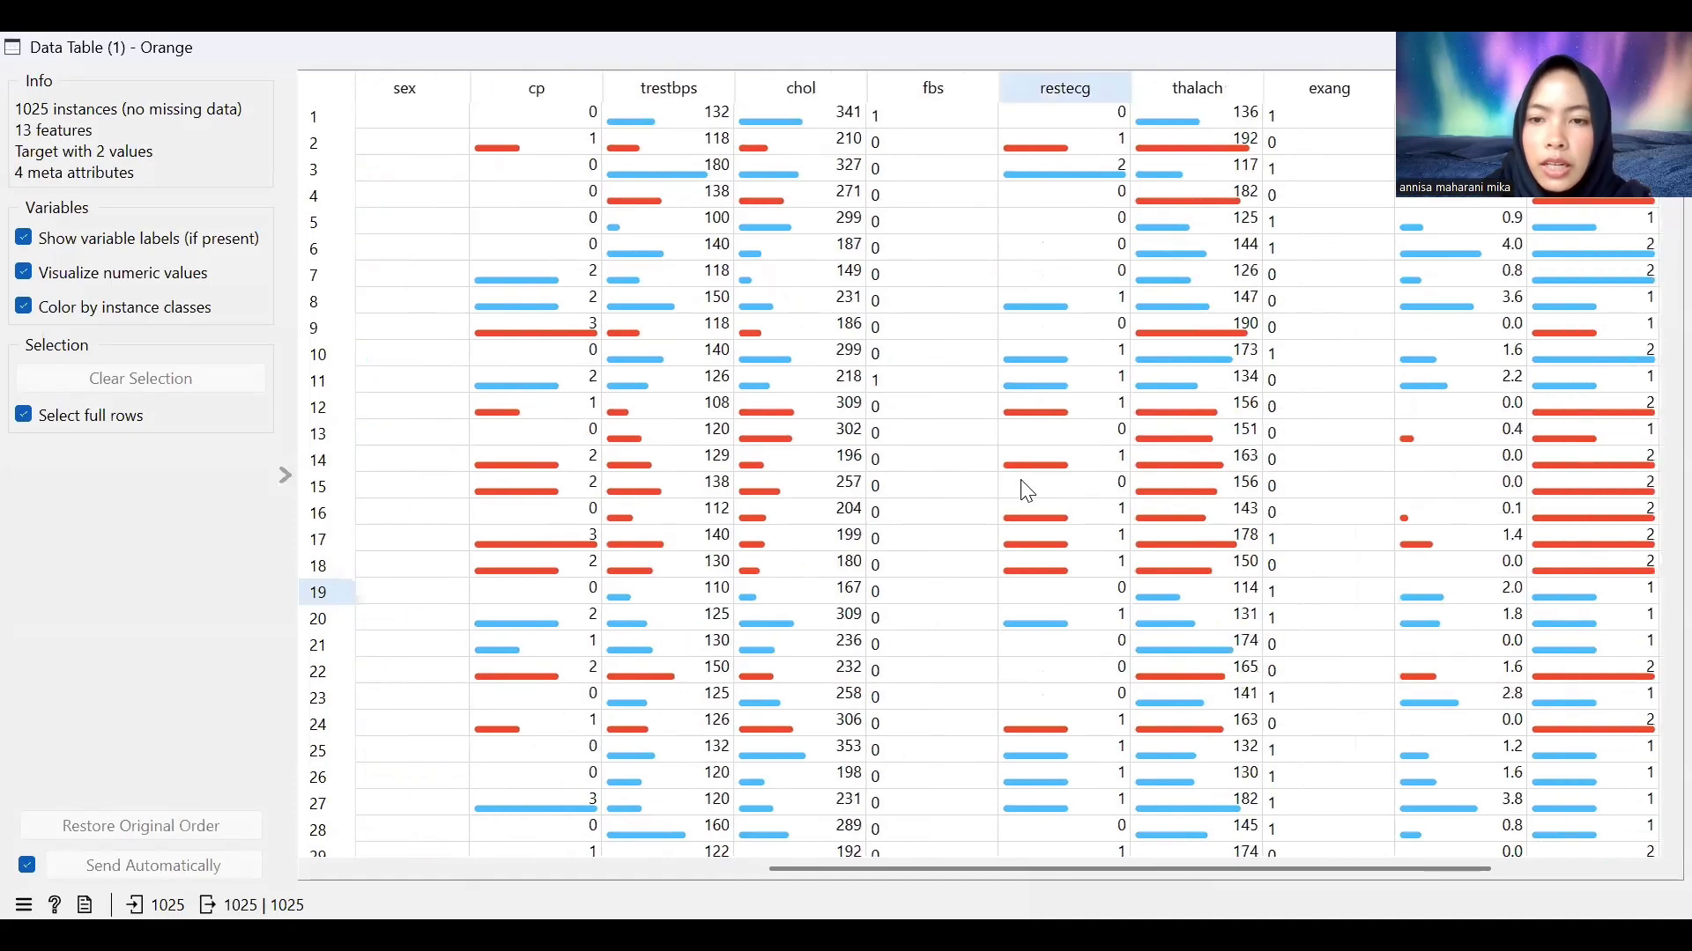
pyautogui.hscroll(2, 1025, 490)
pyautogui.hscroll(-8, 1025, 489)
pyautogui.scroll(-3, 1025, 490)
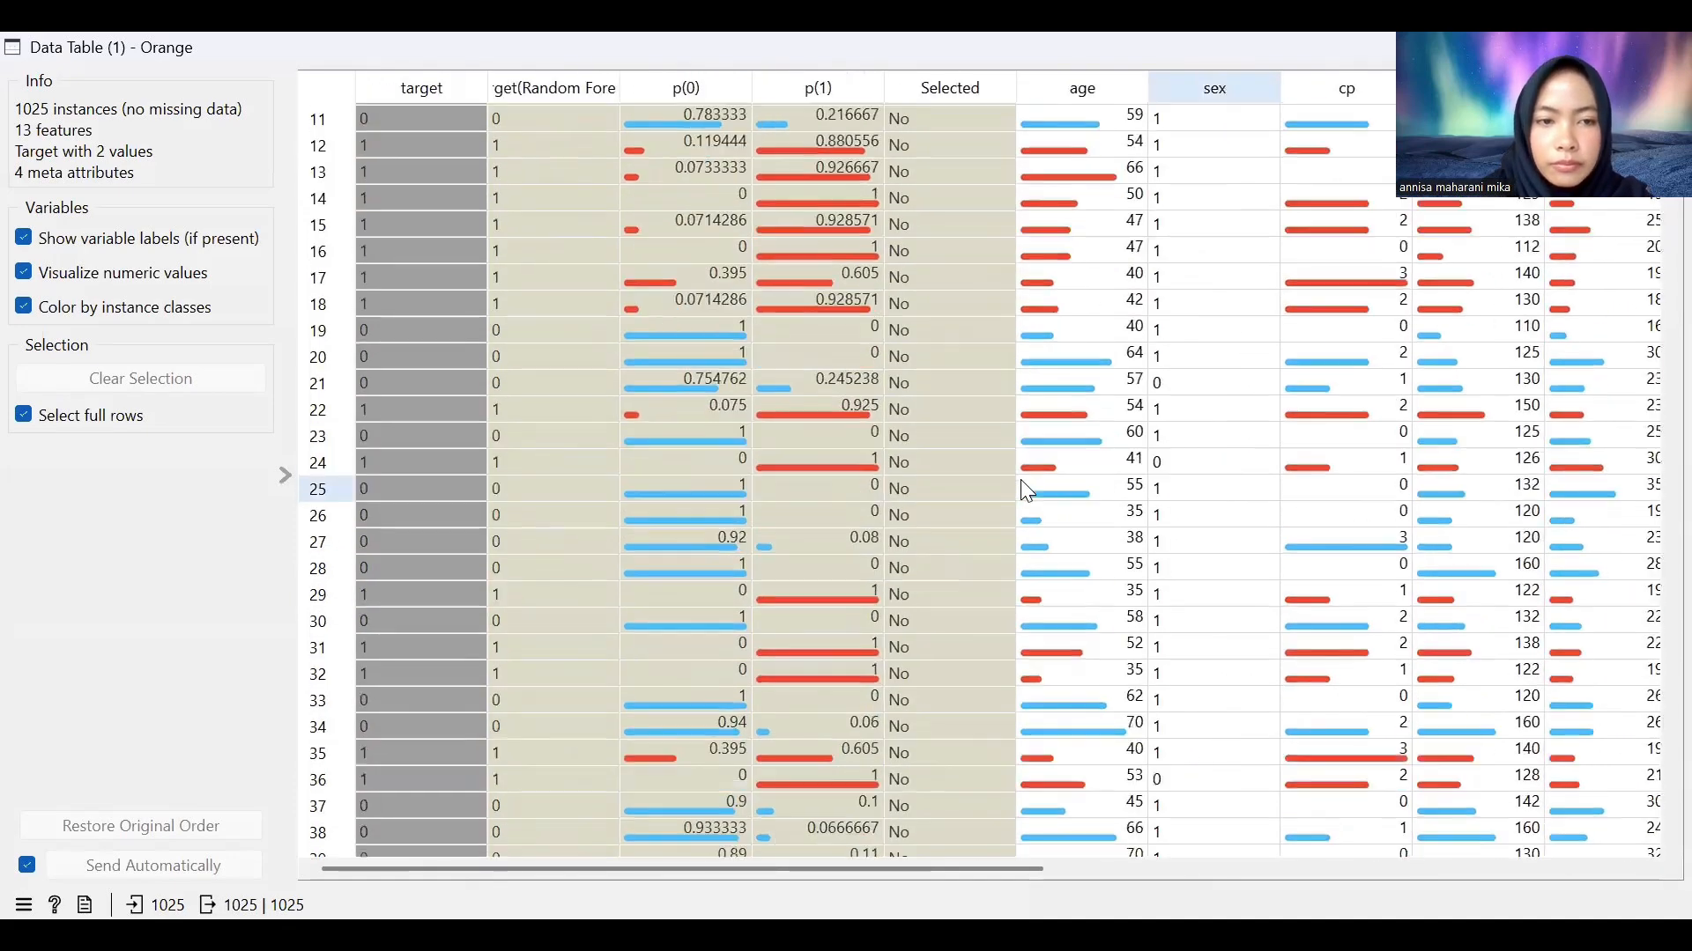
pyautogui.scroll(-7, 1027, 490)
pyautogui.scroll(11, 1027, 484)
pyautogui.scroll(-2, 906, 691)
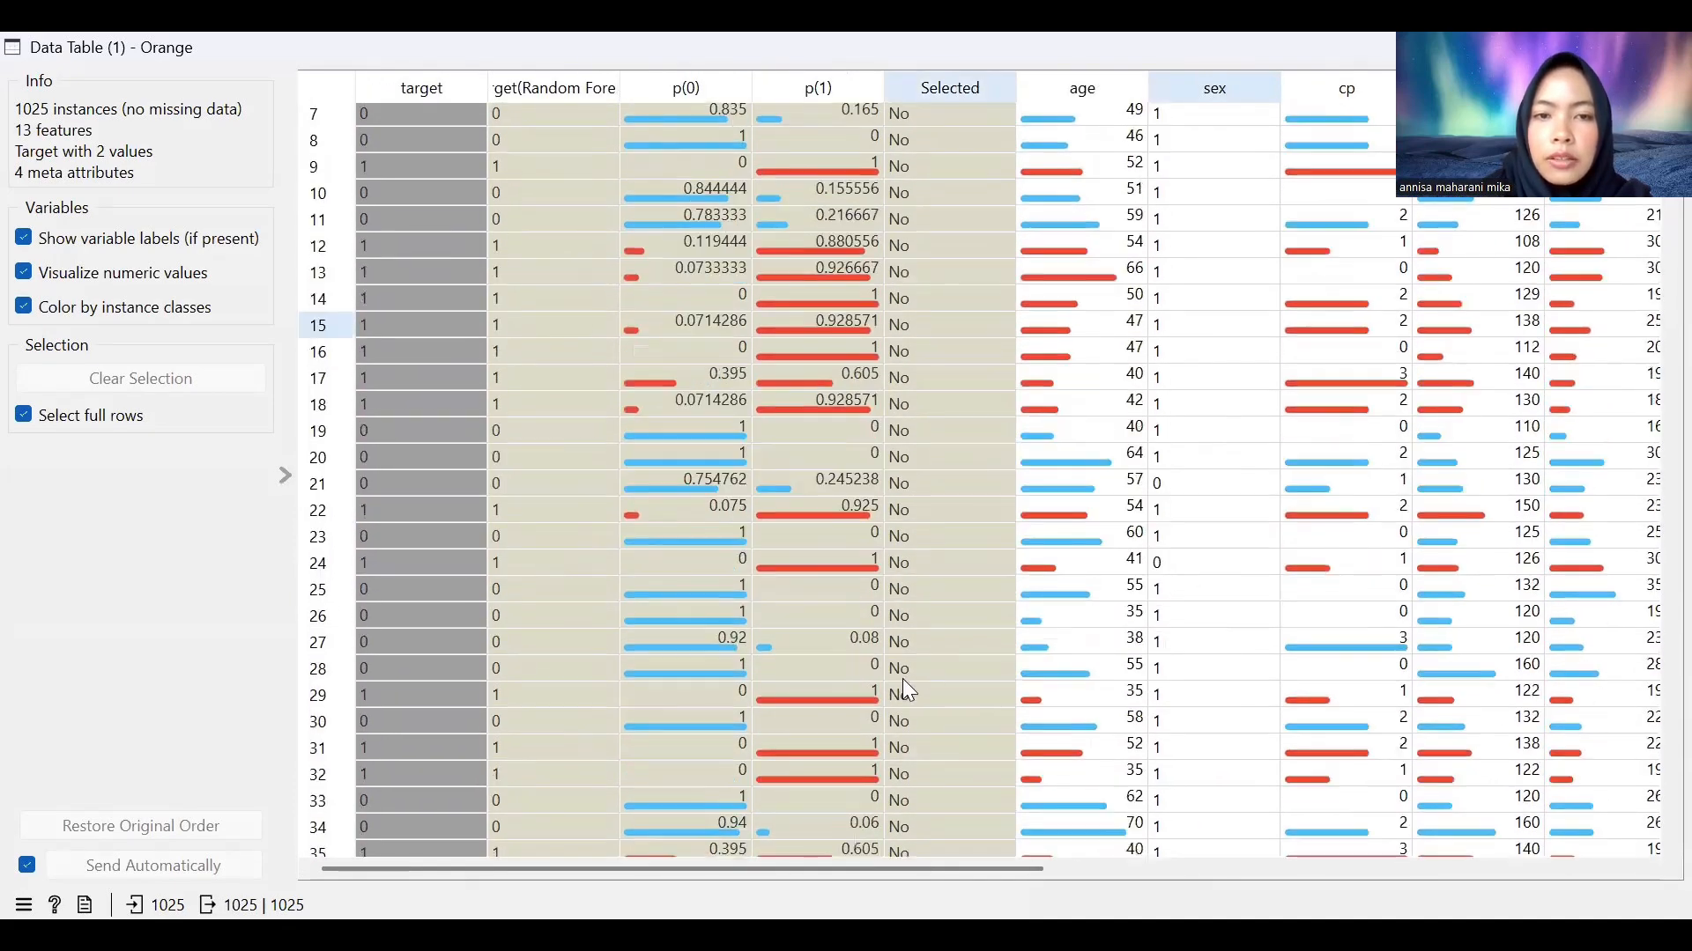
pyautogui.scroll(-20, 903, 681)
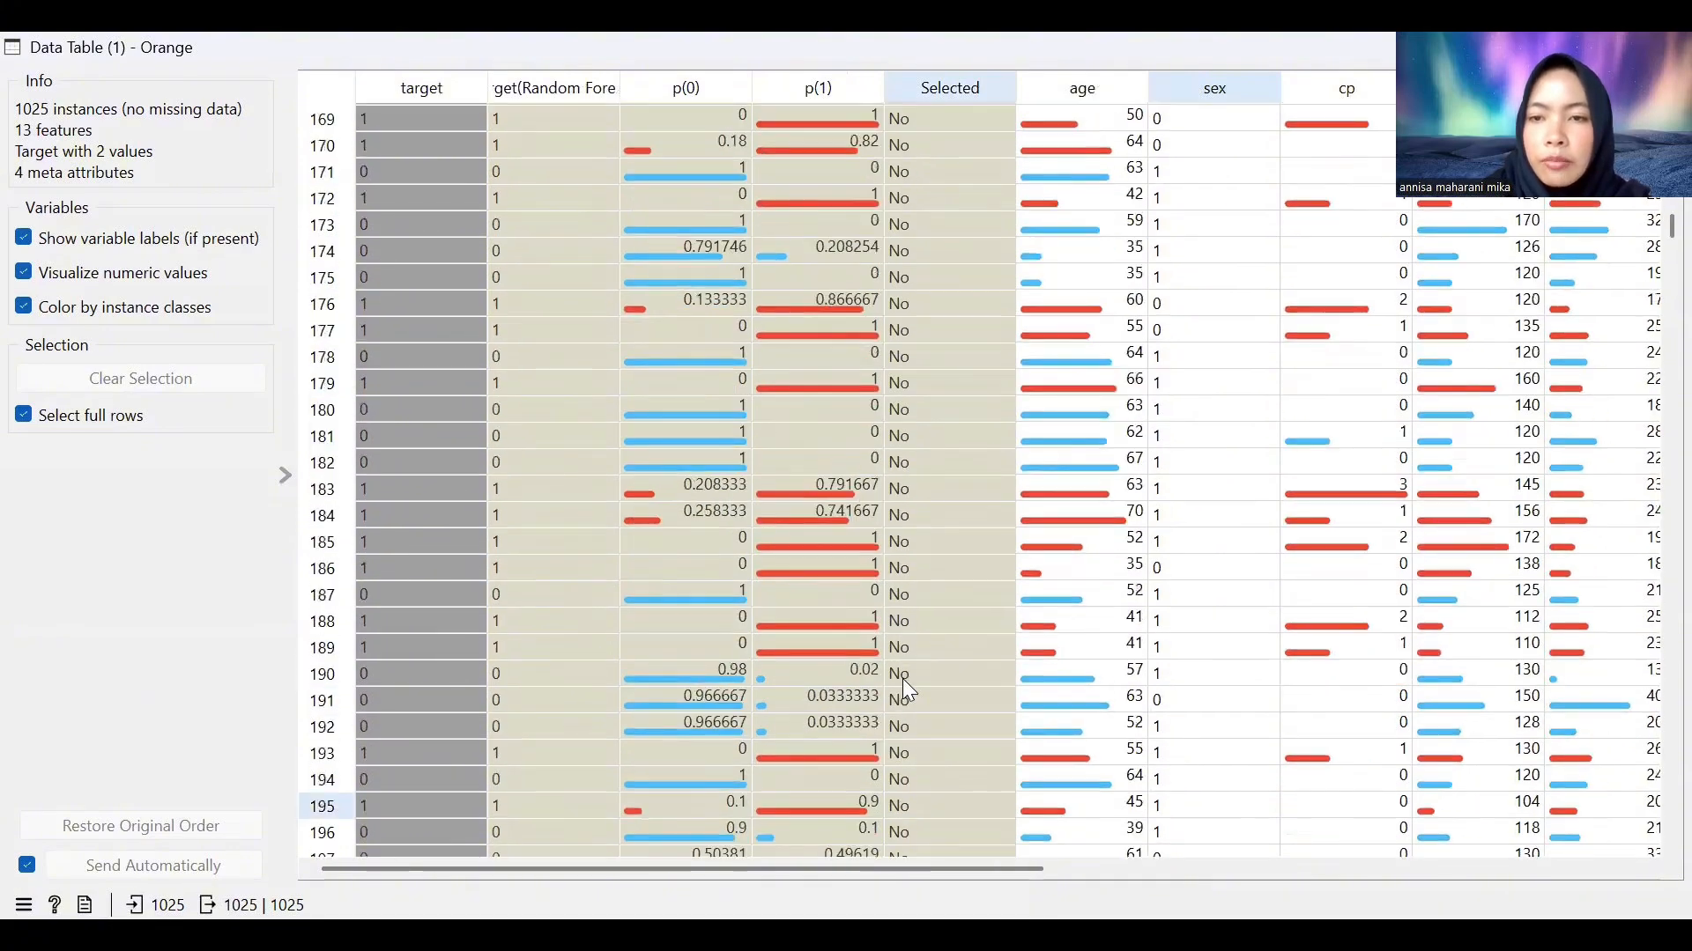
pyautogui.scroll(20, 902, 678)
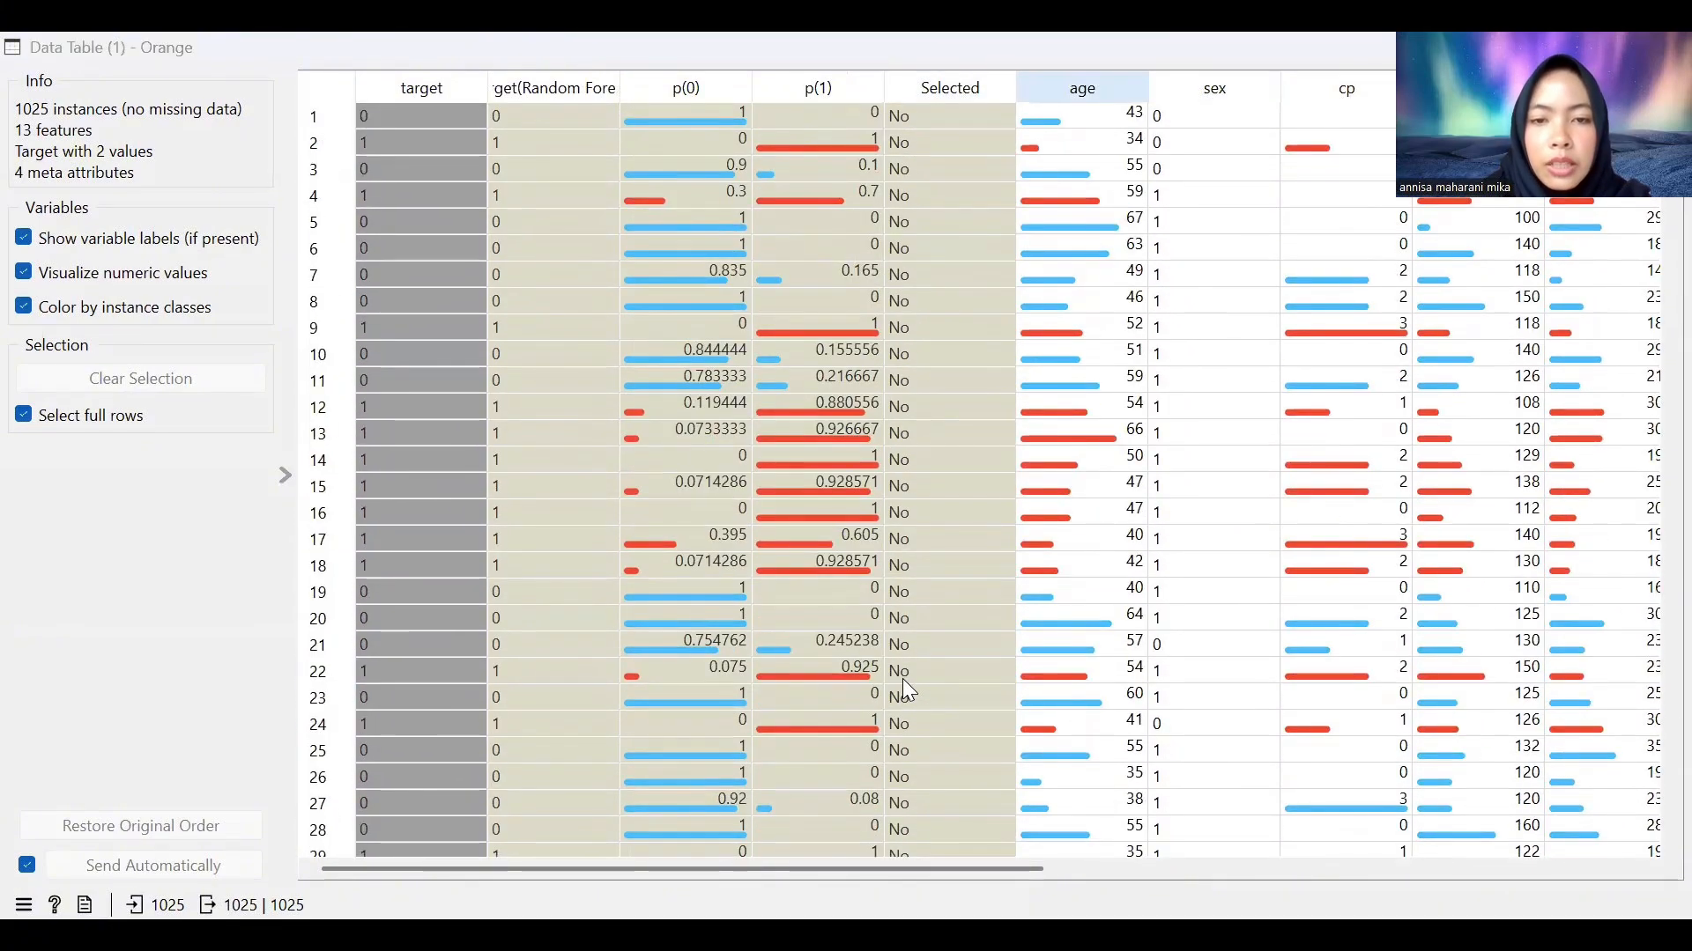
pyautogui.click(1670, 47)
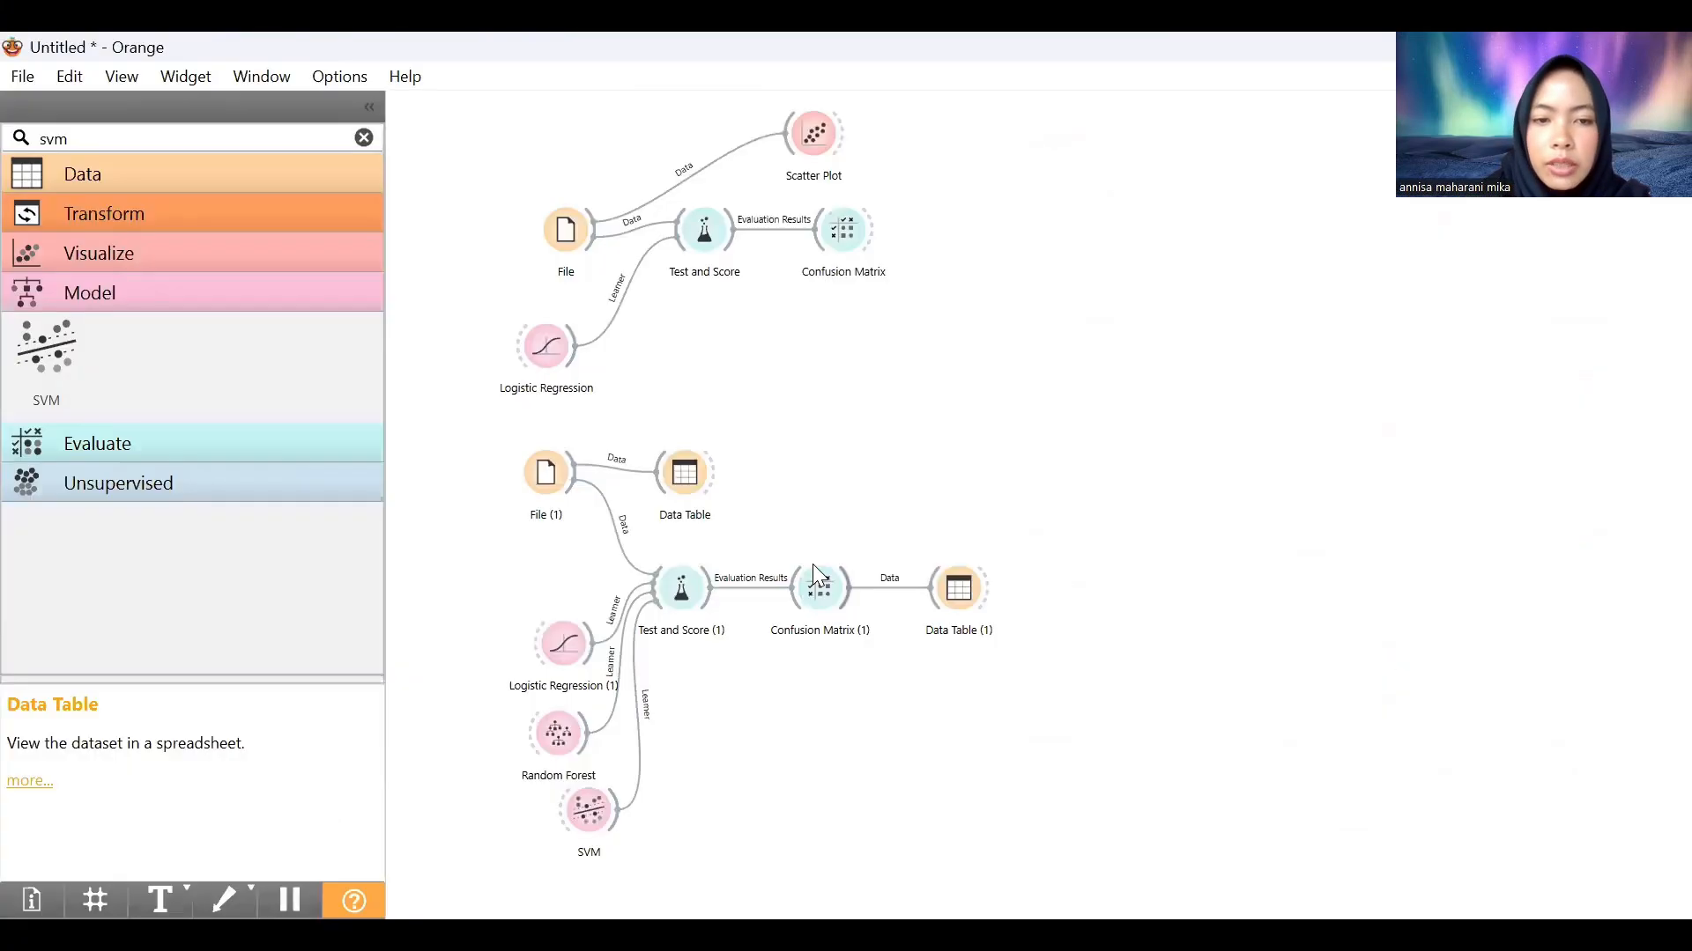
# Review the parameter settings of the Logistic Regression (1), Random Forest and SVM learners, closing each without changes
pyautogui.doubleClick(556, 656)
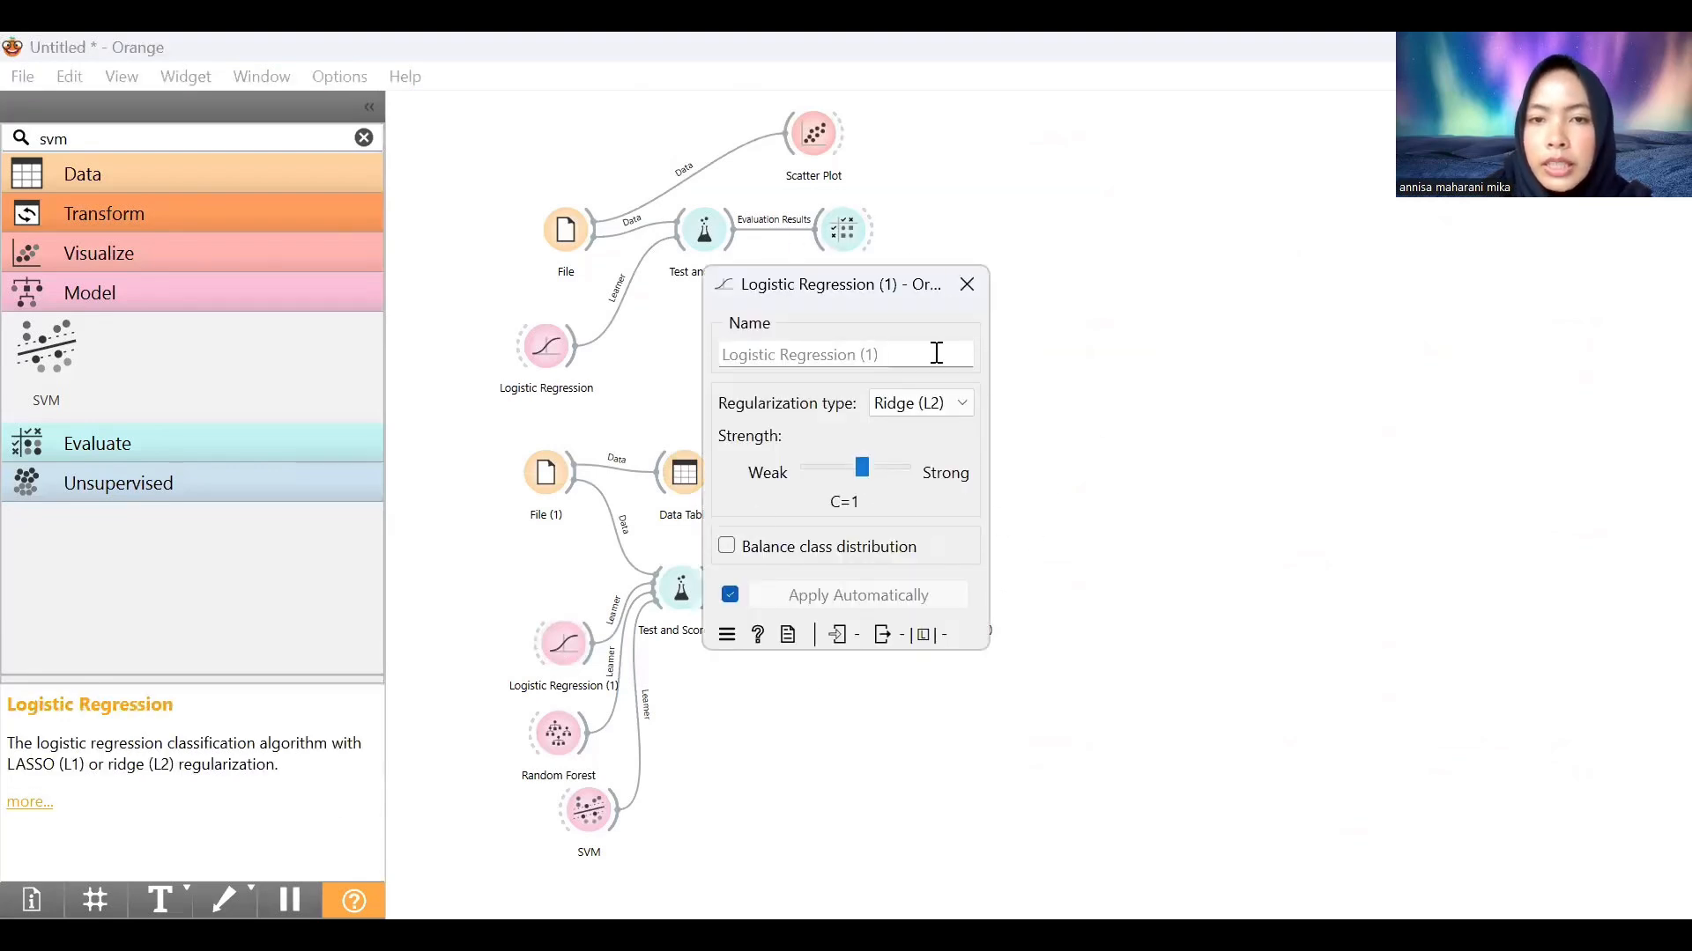
pyautogui.click(966, 284)
pyautogui.click(561, 738)
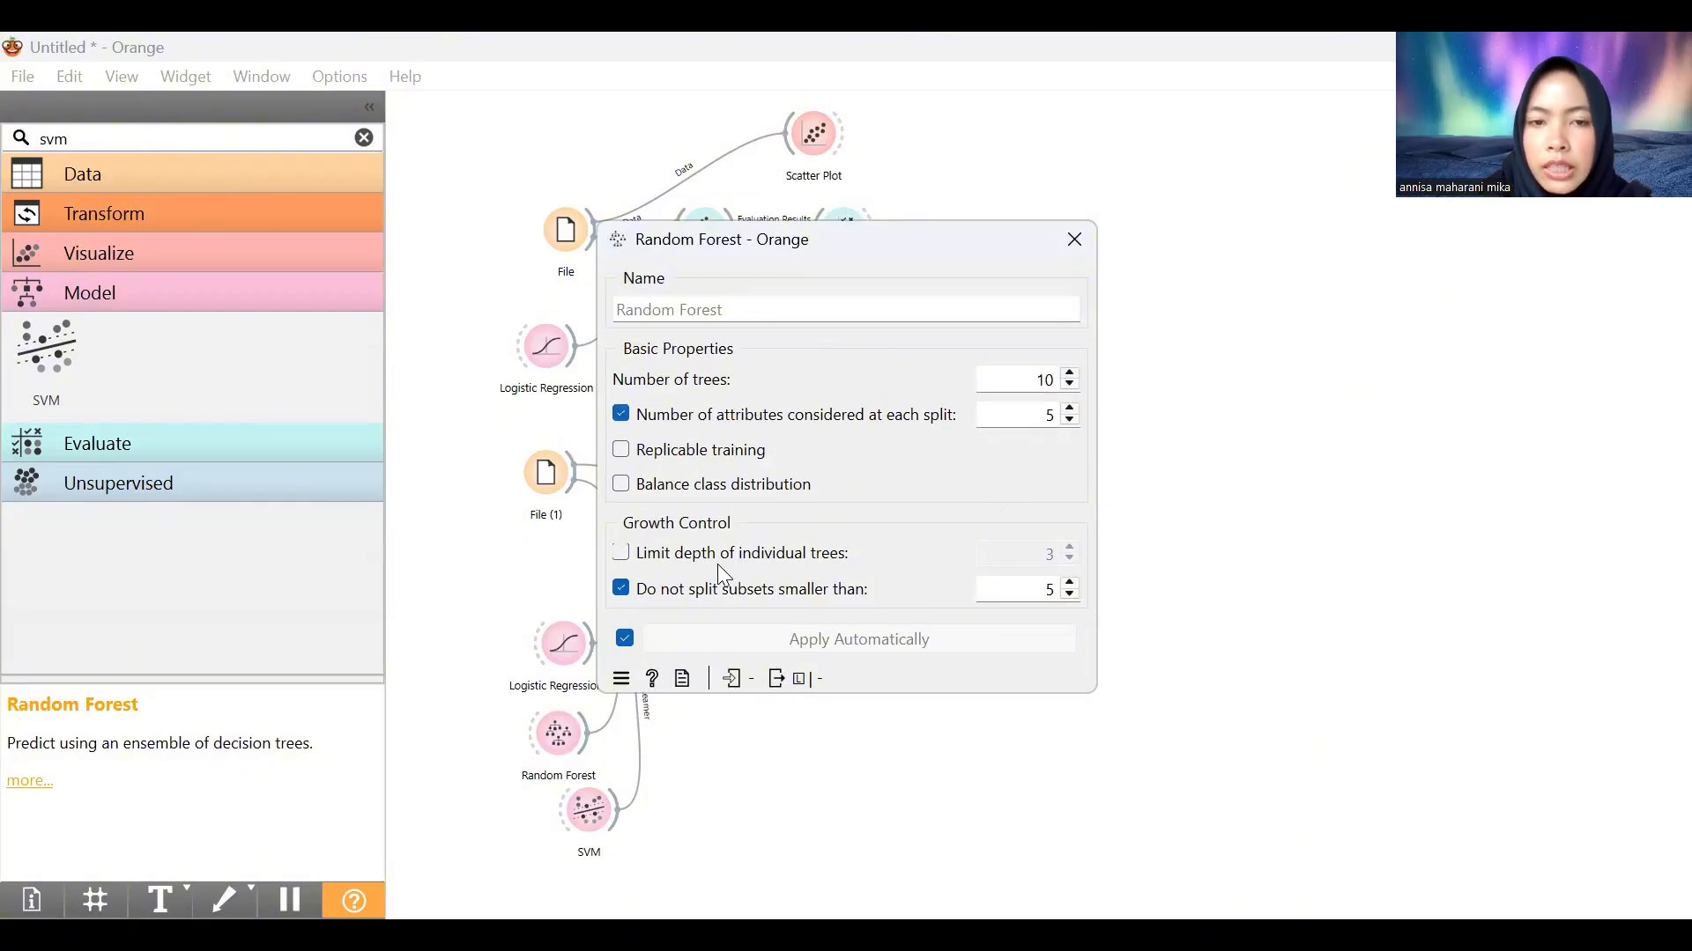
pyautogui.click(1074, 239)
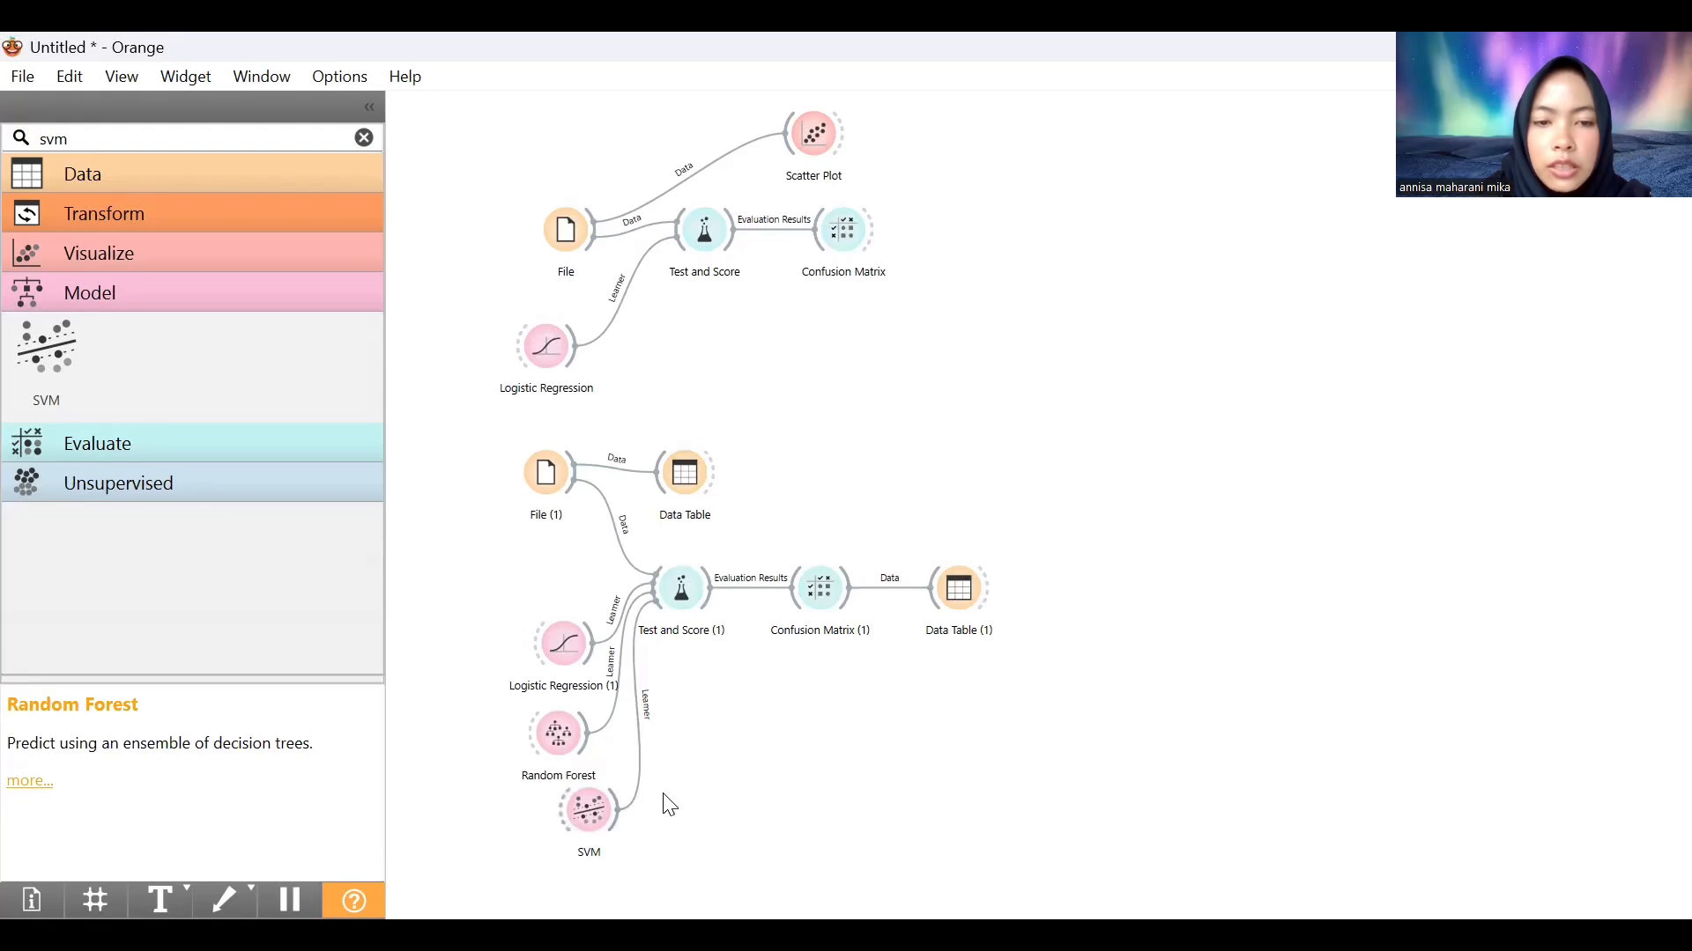
pyautogui.doubleClick(589, 810)
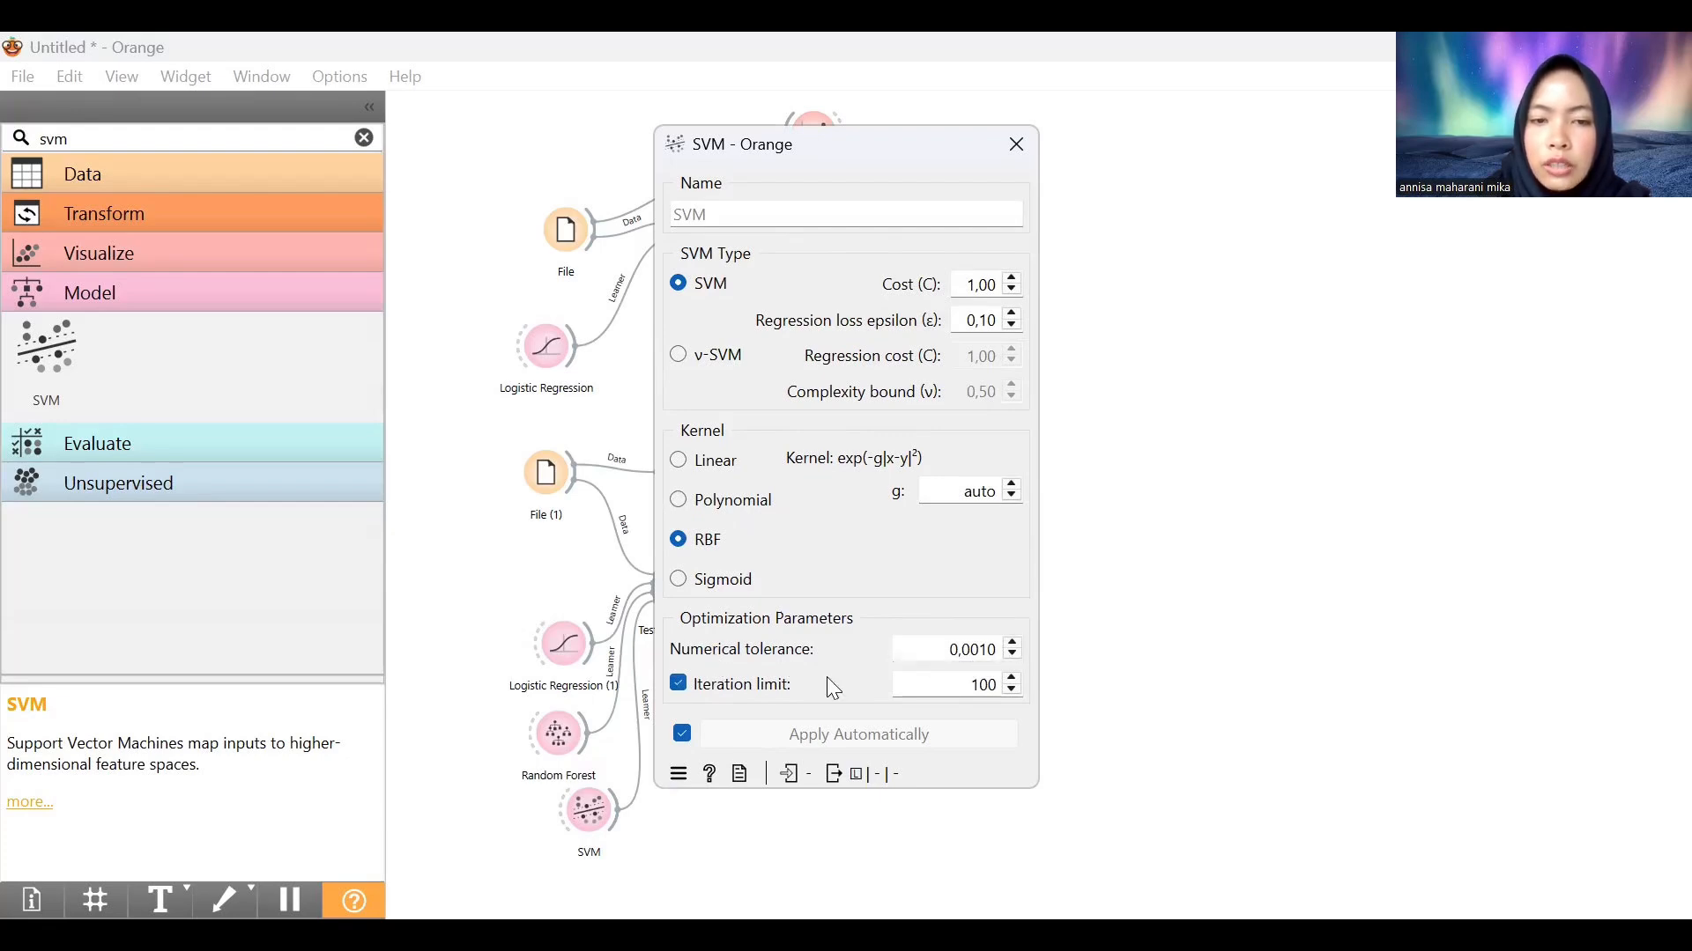
pyautogui.click(1013, 149)
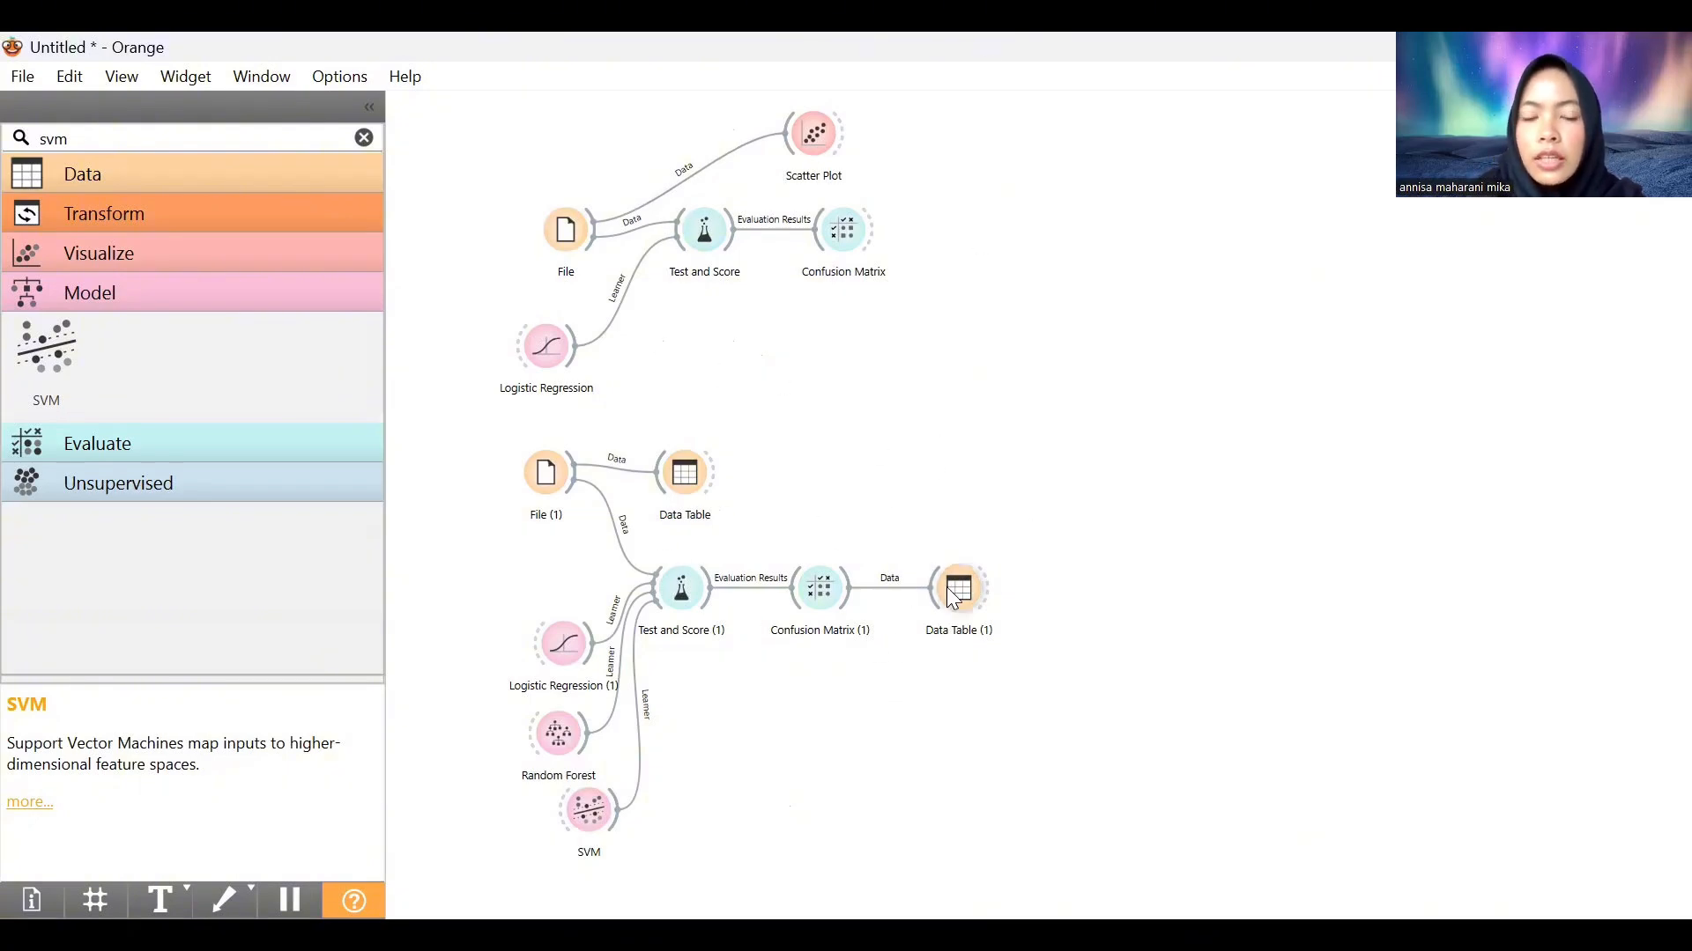
pyautogui.moveTo(949, 590)
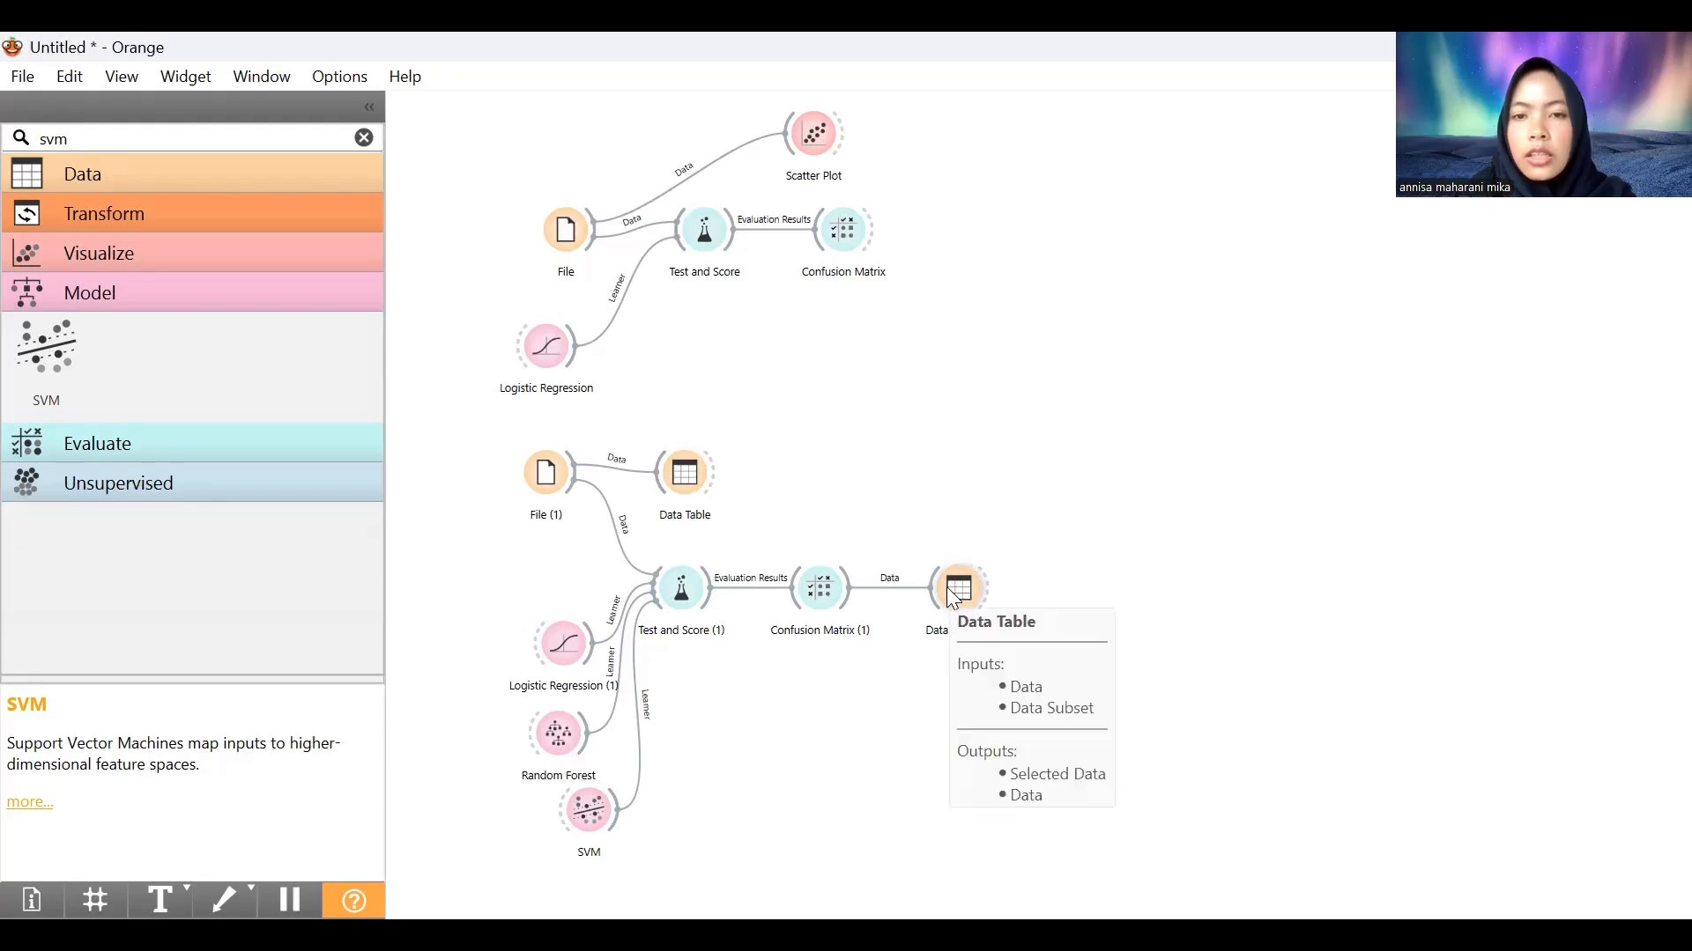